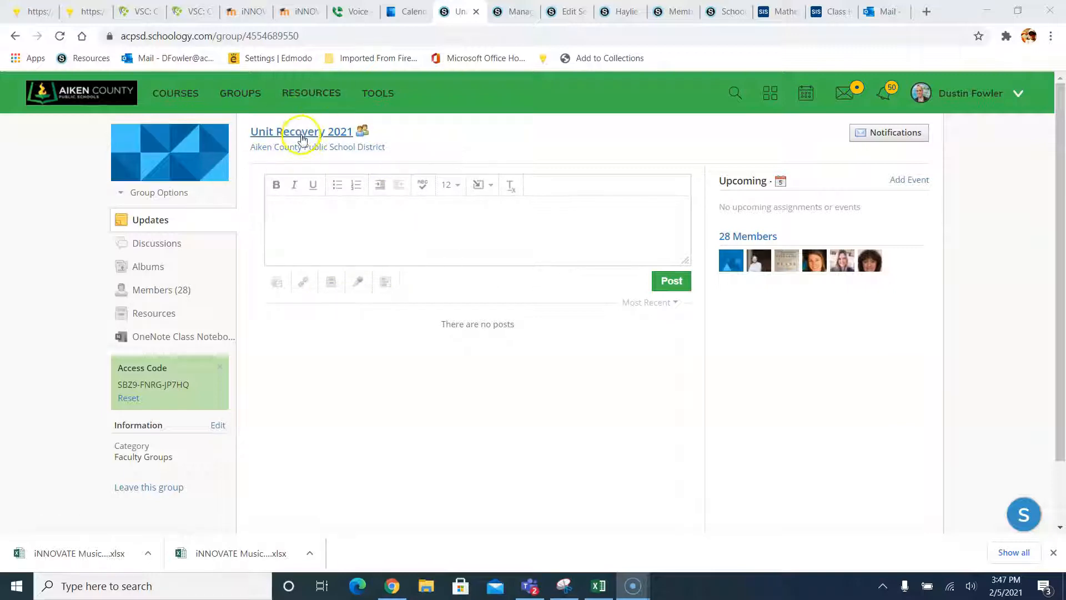
- Browse the Unit Recovery 2021 group's resources and open the HS Math folder
left_click(157, 315)
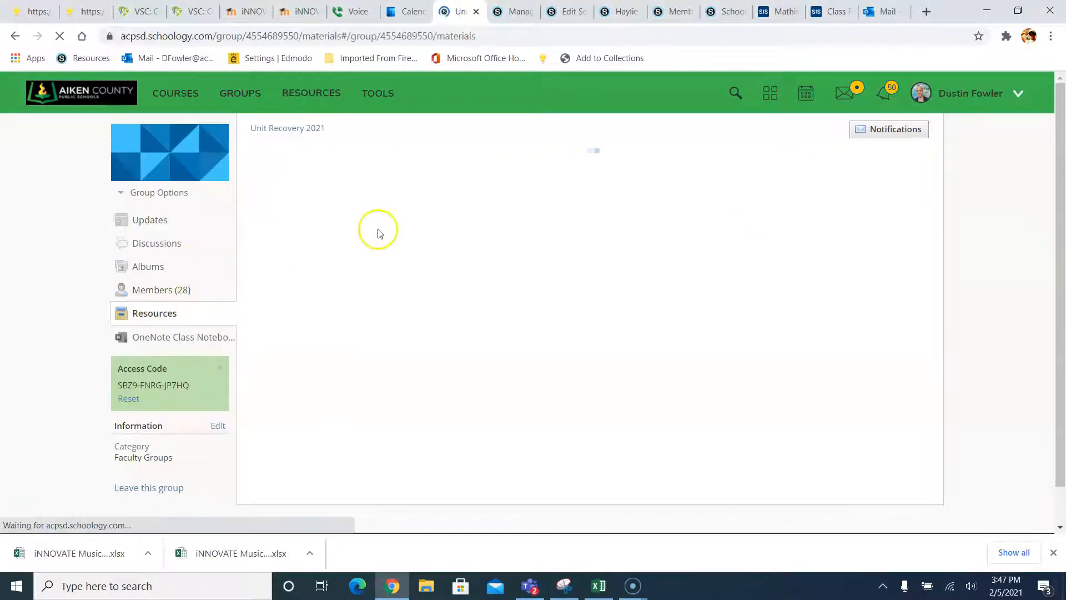
scroll(318, 236, "down", 1)
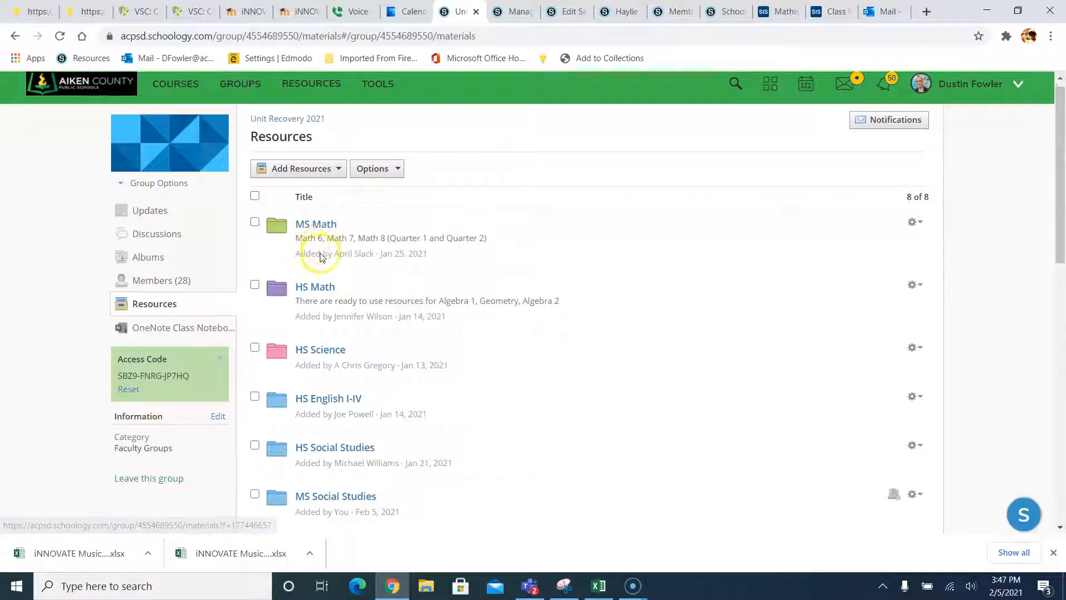
scroll(305, 201, "down", 2)
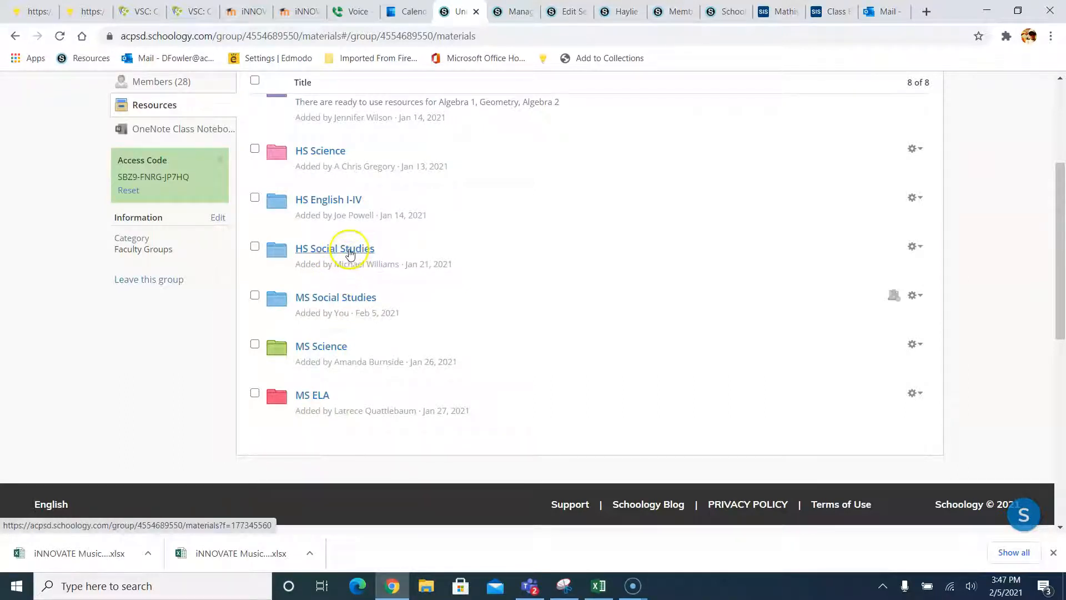
scroll(344, 255, "up", 1)
left_click(321, 158)
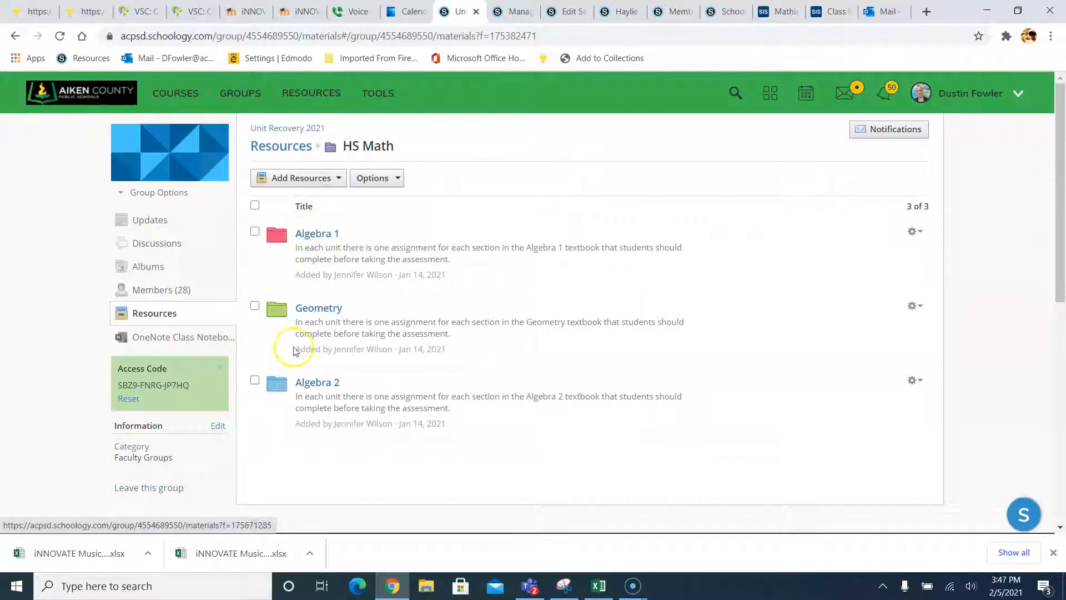
left_click(184, 92)
- Open My Courses in a new tab and start a course named Unit Recovery Sample
right_click(977, 135)
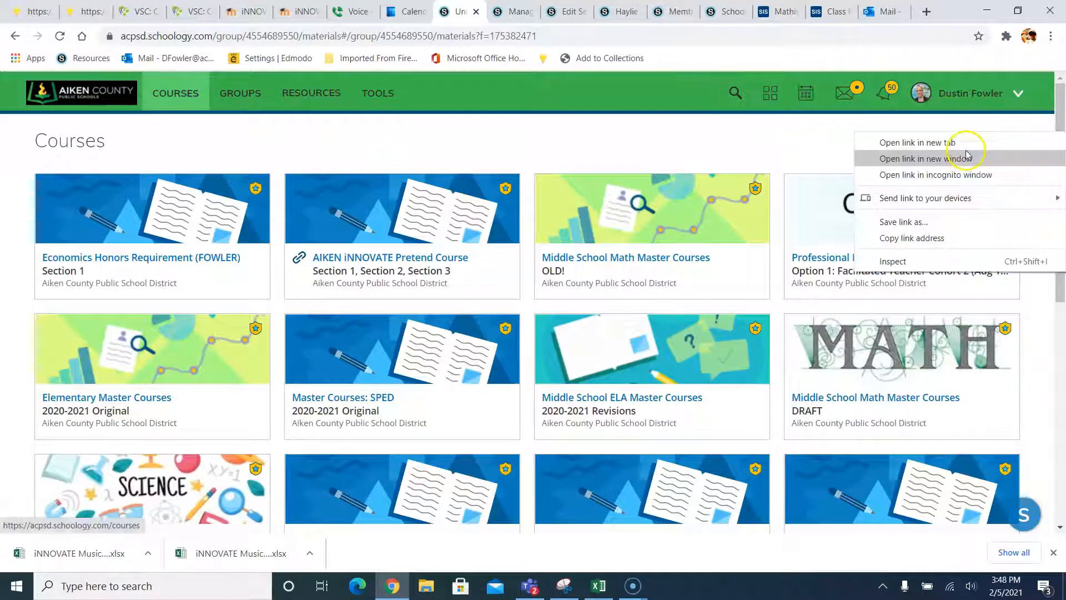
left_click(943, 143)
left_click(485, 8)
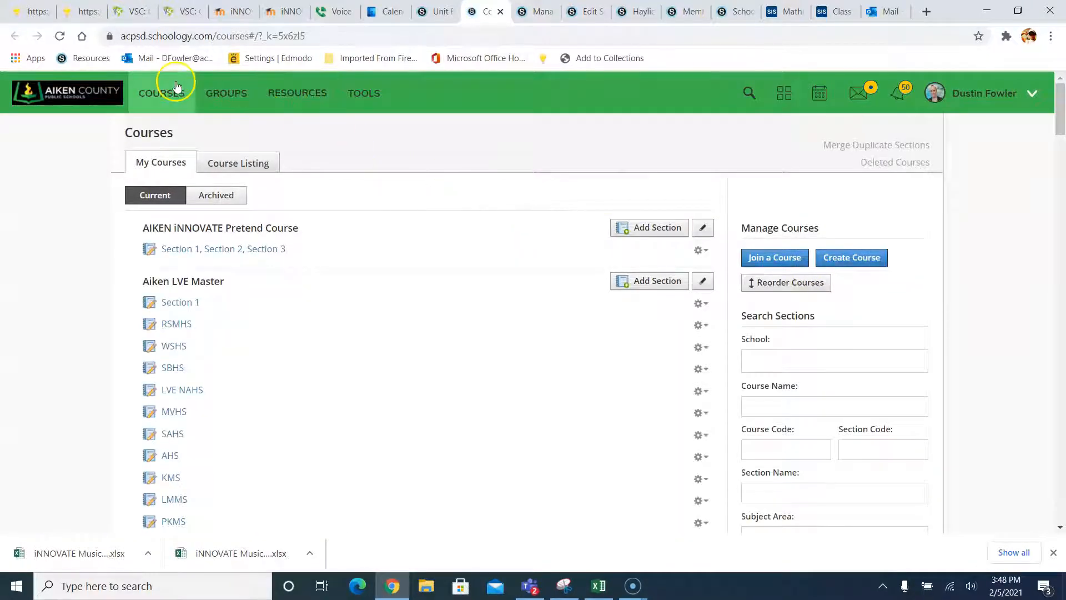
left_click(836, 260)
left_click(472, 211)
type("Unit")
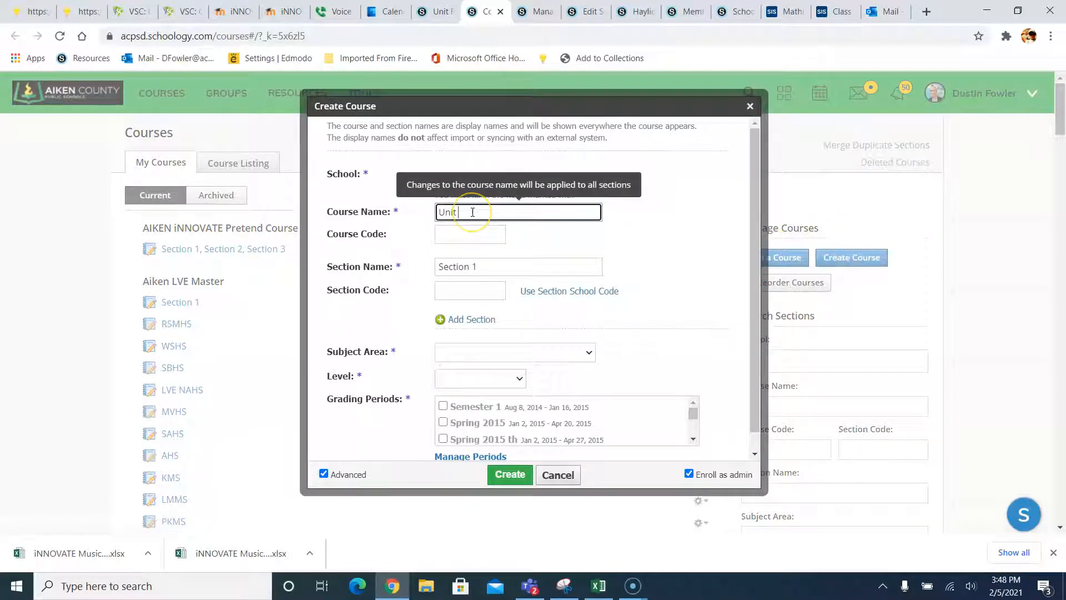
type(" Rev")
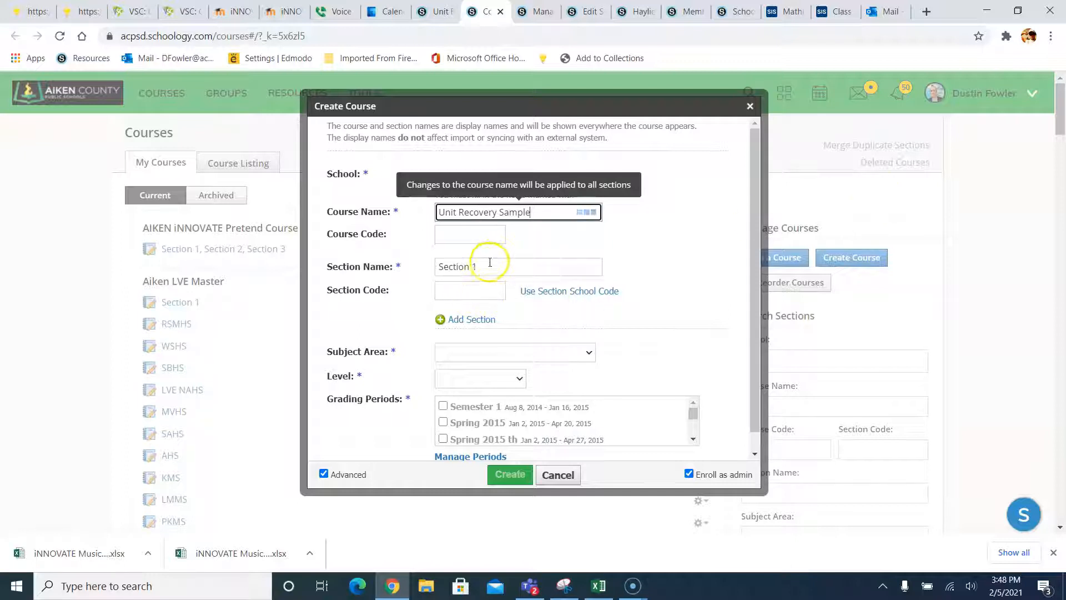
- Set the section name to Spring 2021 and the subject area to Other
left_click_drag(490, 262, 446, 262)
type("Spring 2021")
scroll(499, 278, "down", 1)
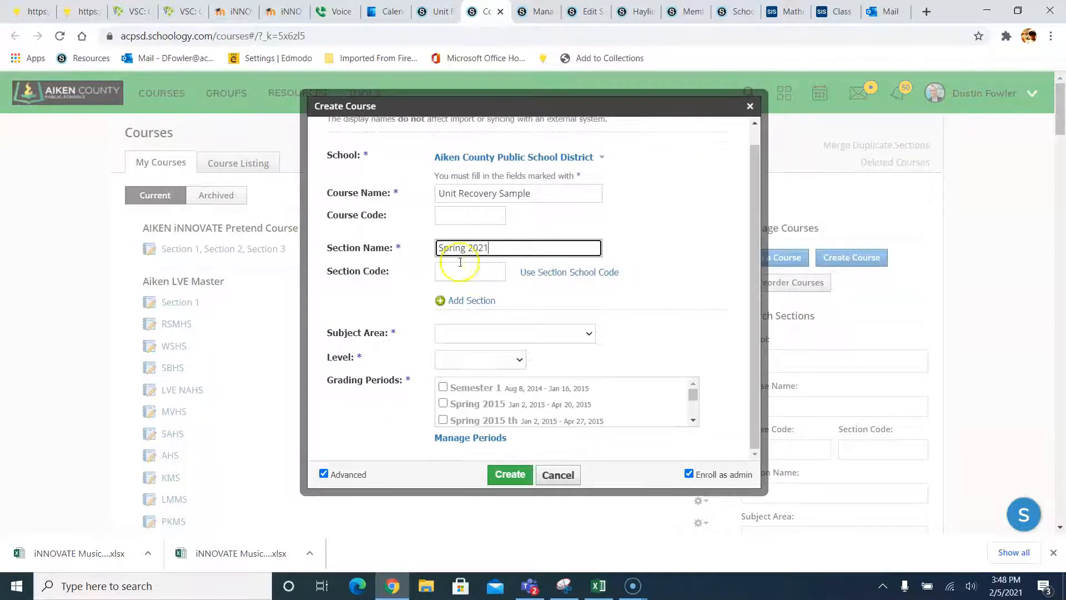
left_click(471, 333)
left_click(466, 112)
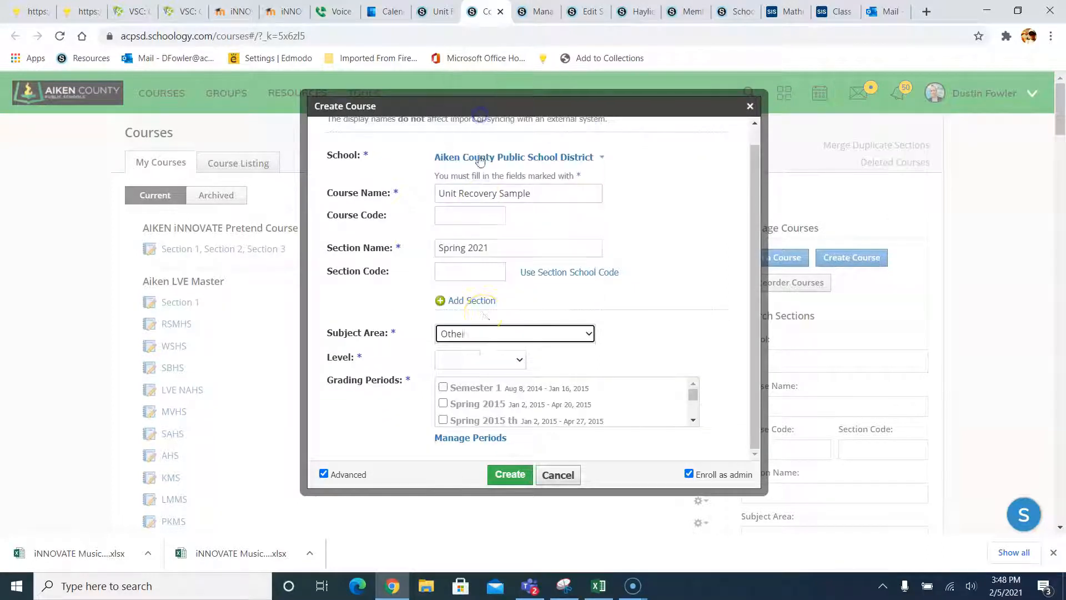
- Set the grade levels to 6 through 8 and the grading period to PD Course 2020/2021
left_click(476, 358)
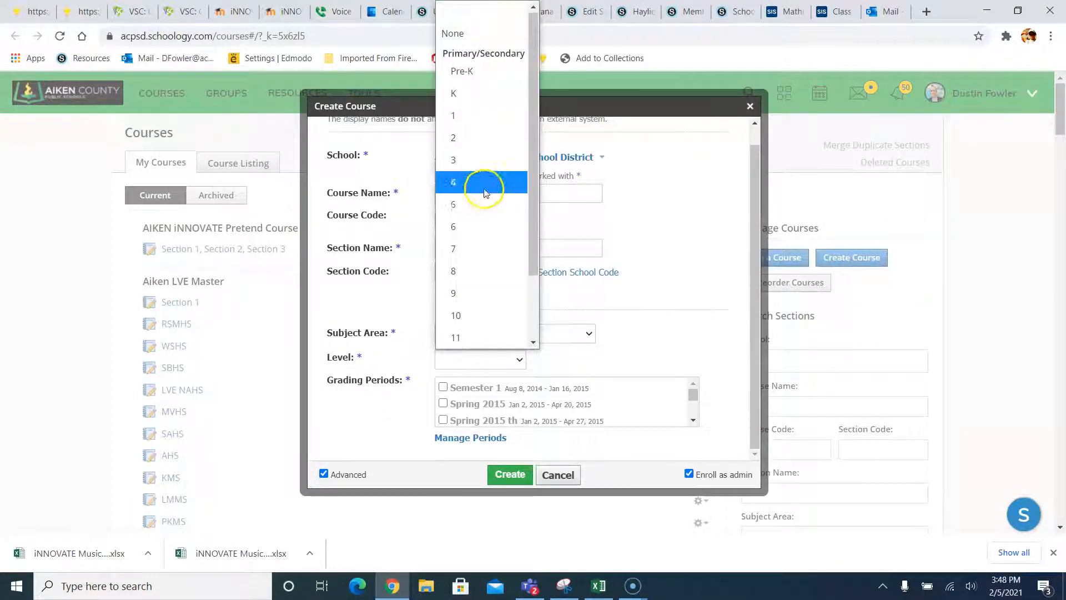
left_click(467, 228)
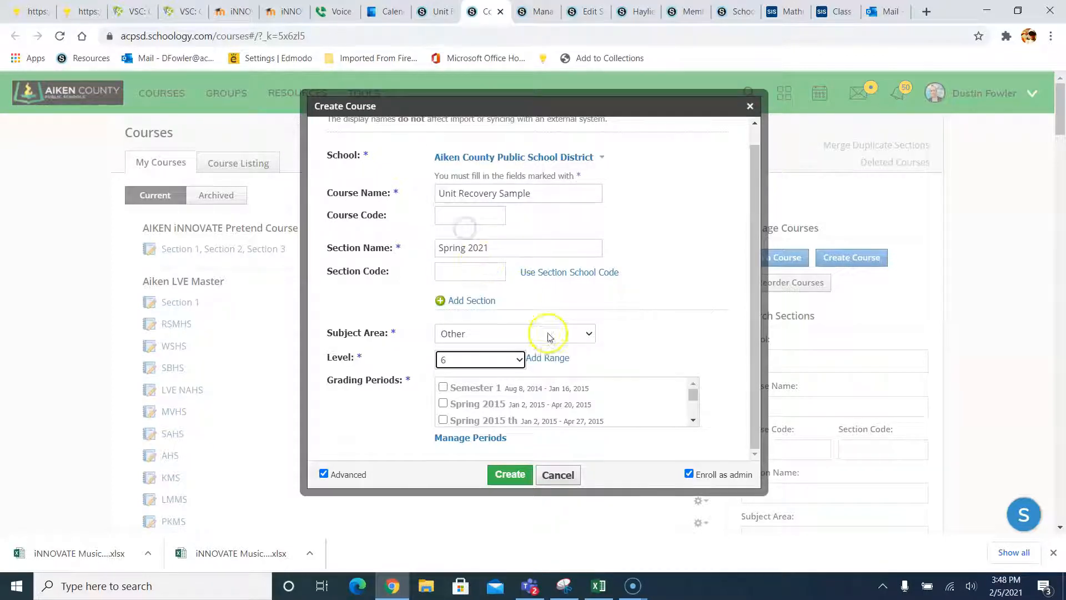
left_click(549, 357)
left_click(557, 360)
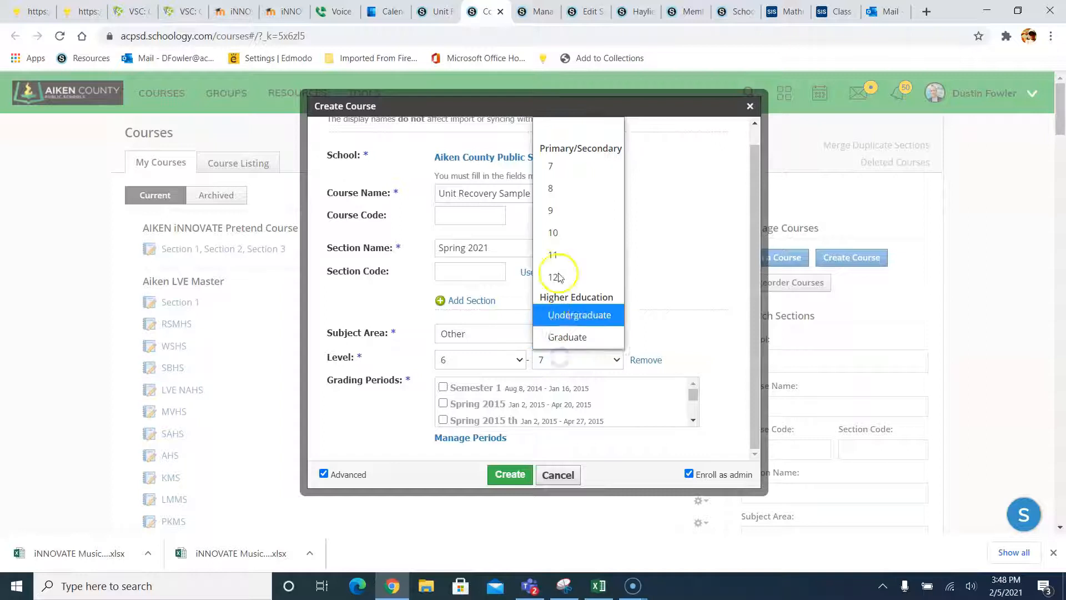
left_click(555, 189)
scroll(632, 272, "down", 2)
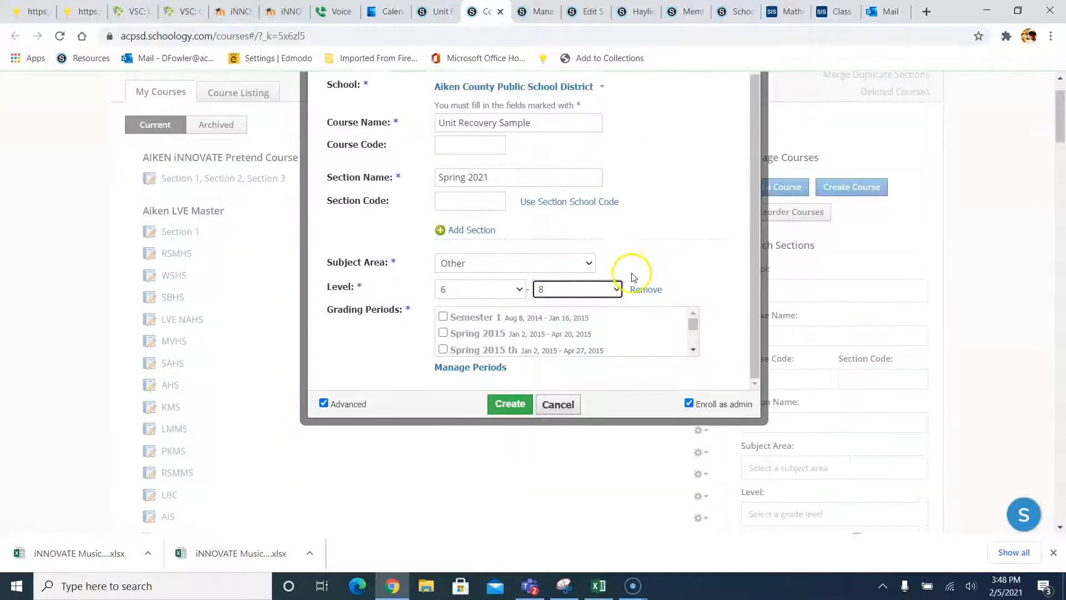
scroll(633, 276, "down", 4)
scroll(477, 116, "down", 5)
scroll(506, 125, "down", 3)
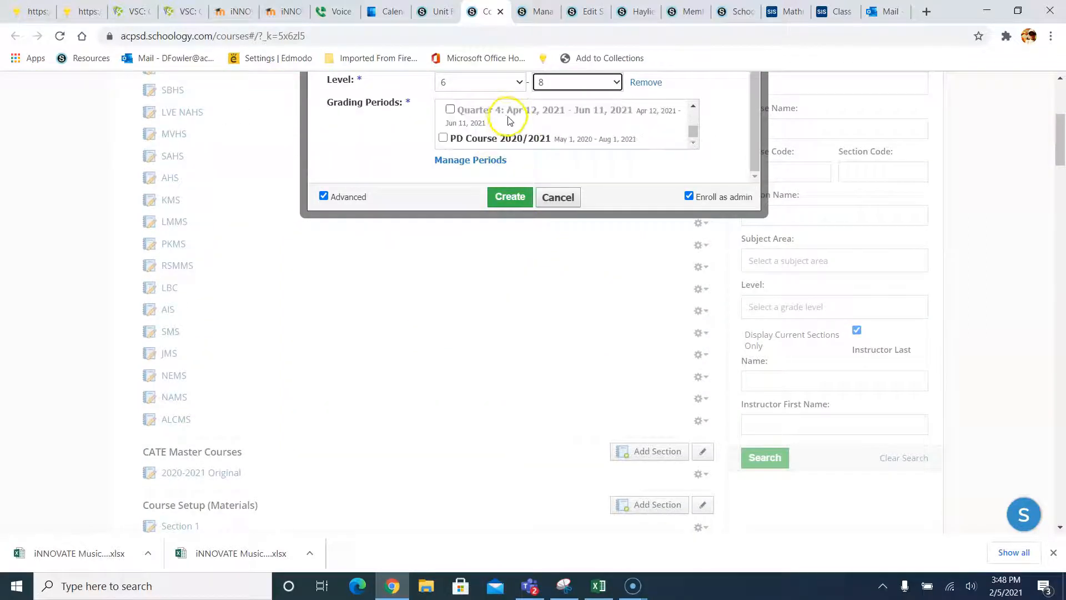
left_click(443, 138)
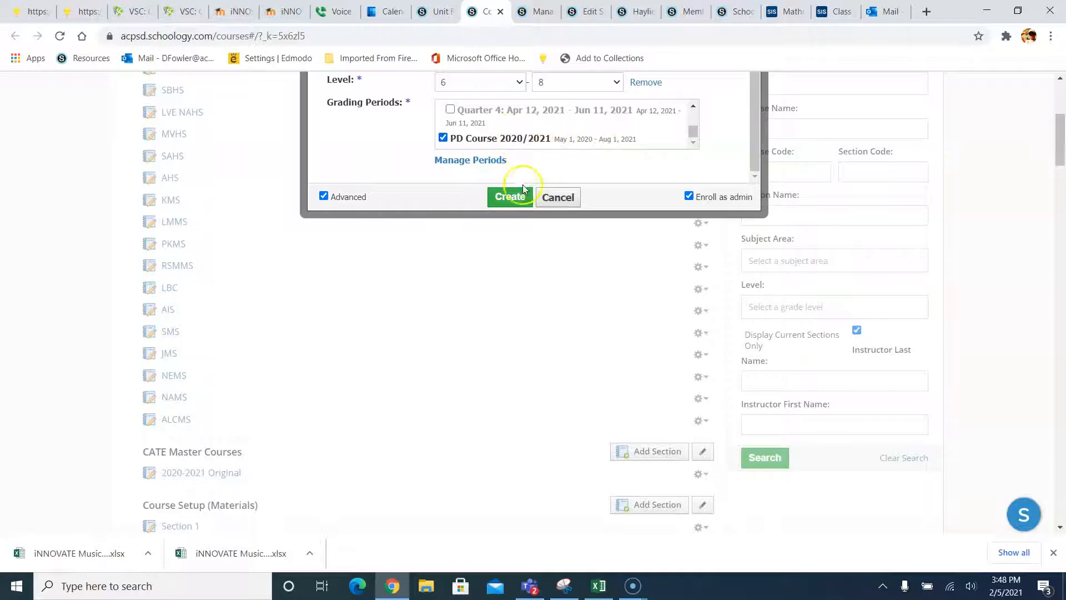
- Create the Unit Recovery Sample: Spring 2021 course and open its Grade Setup page
left_click(511, 197)
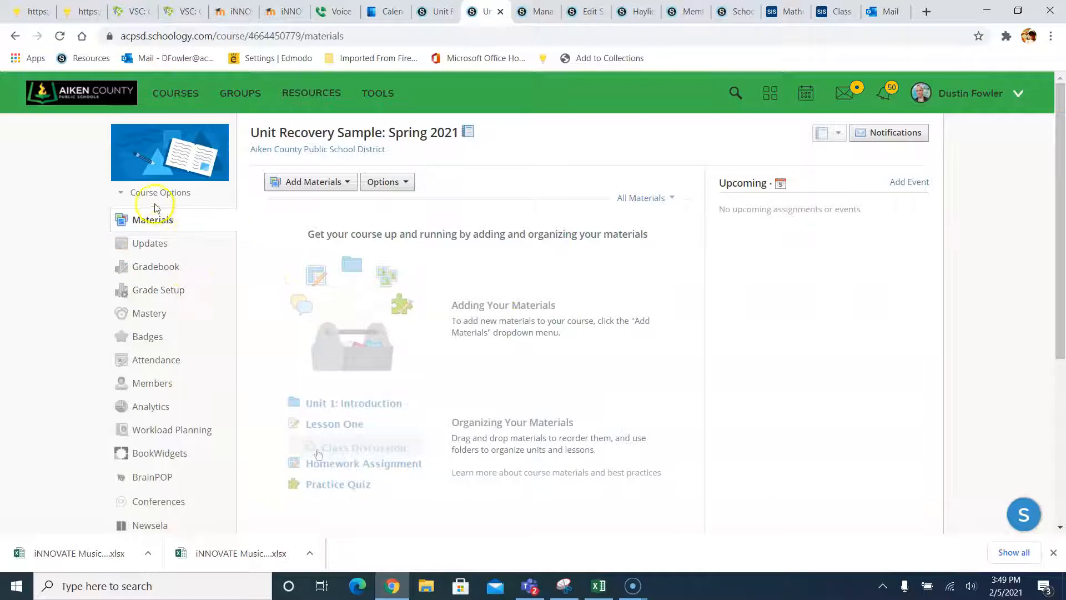
left_click(168, 289)
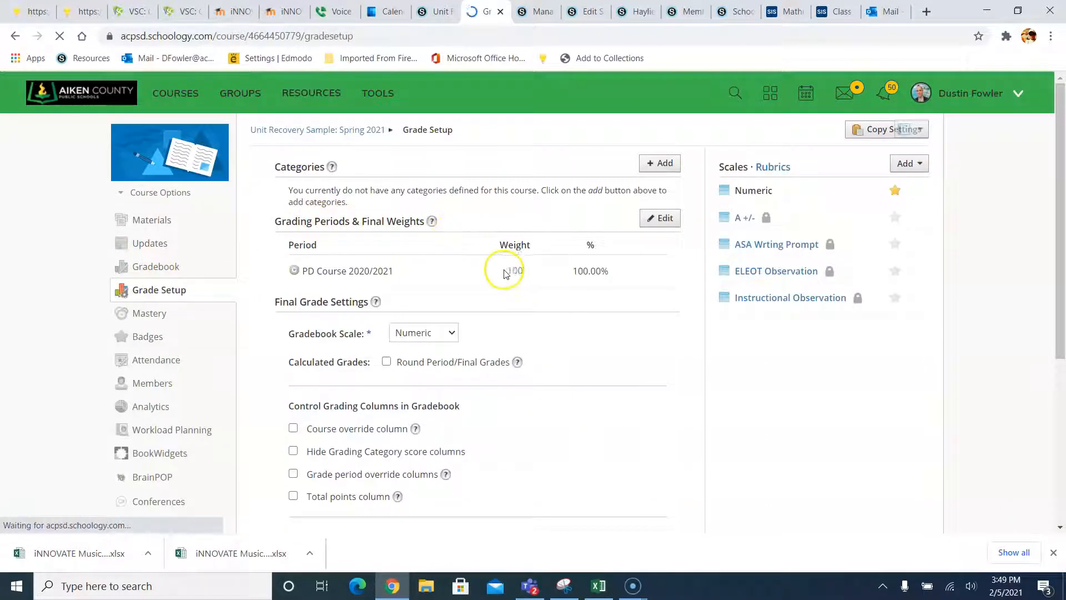
- Add the six grade-level grading categories and weight them equally at 16.67% each
left_click(650, 163)
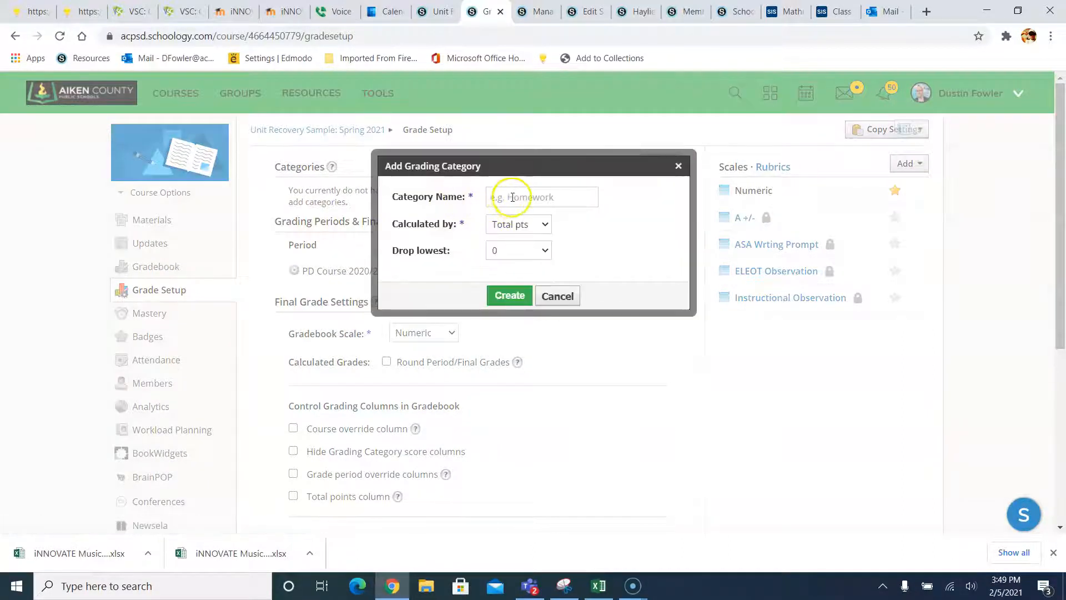
left_click(511, 199)
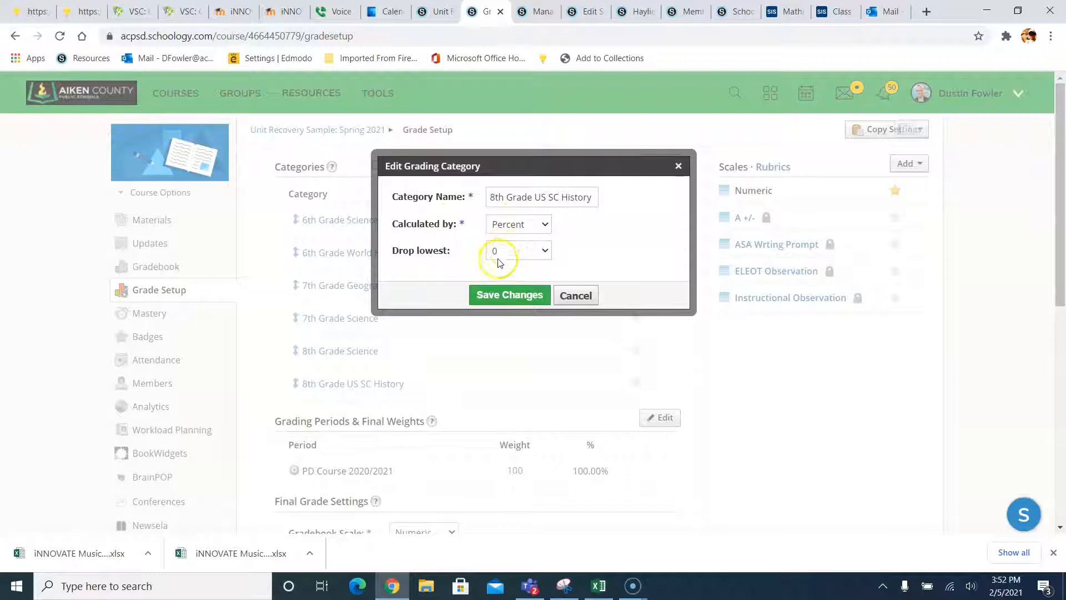
left_click(510, 296)
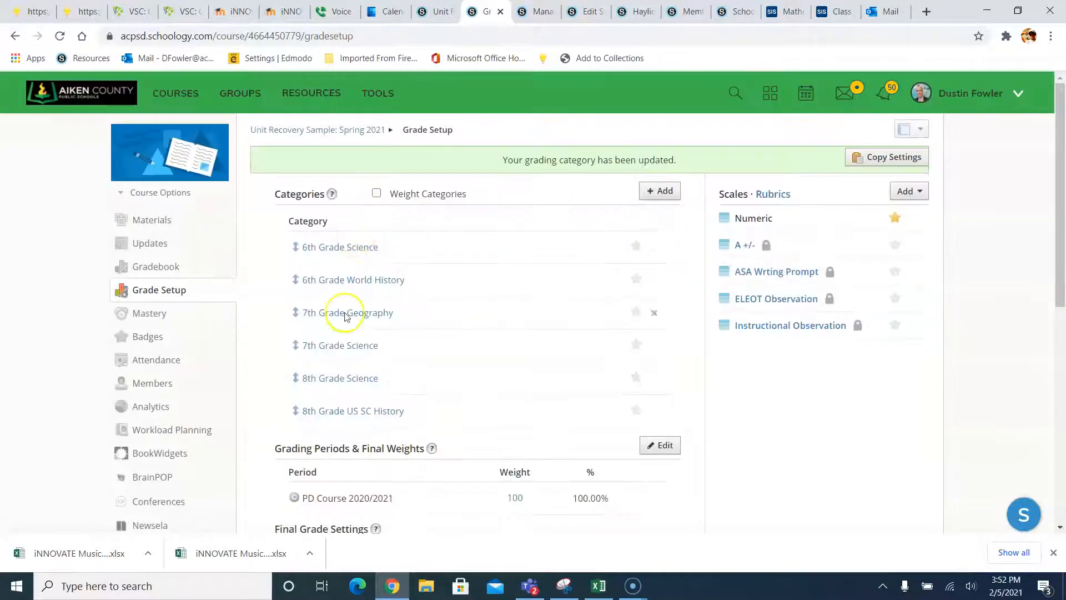
left_click(376, 193)
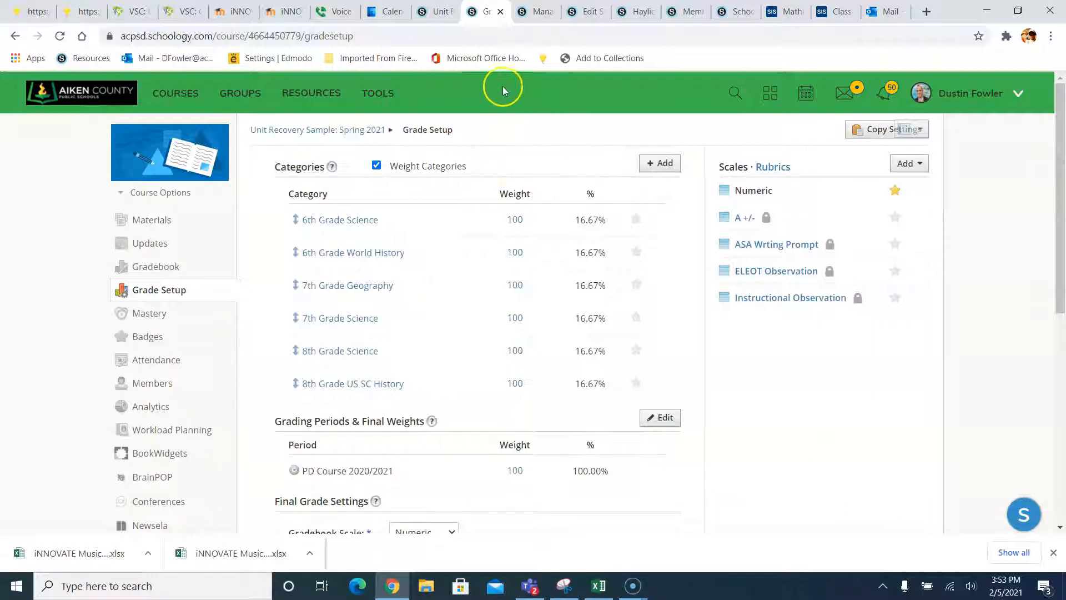
- Return to the Unit Recovery 2021 group's resources and open the MS Social Studies folder
left_click(435, 11)
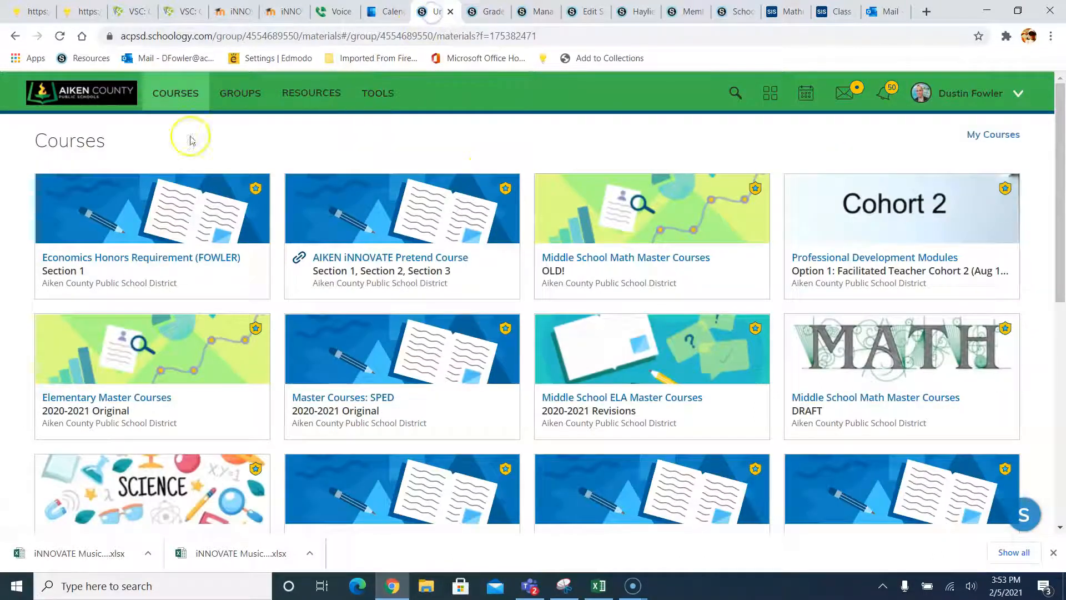
left_click(238, 96)
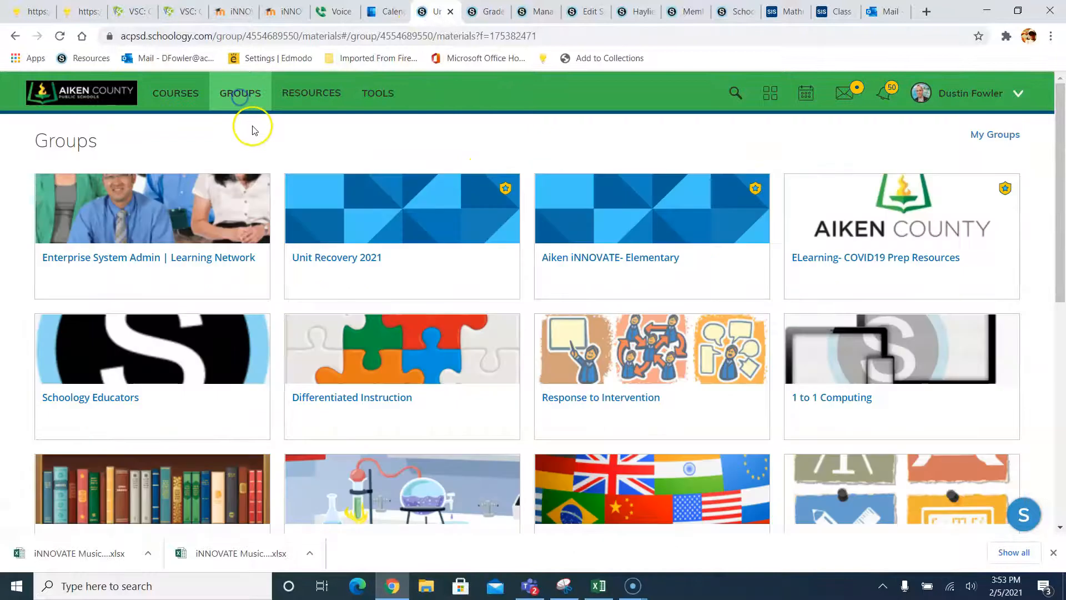
left_click(336, 237)
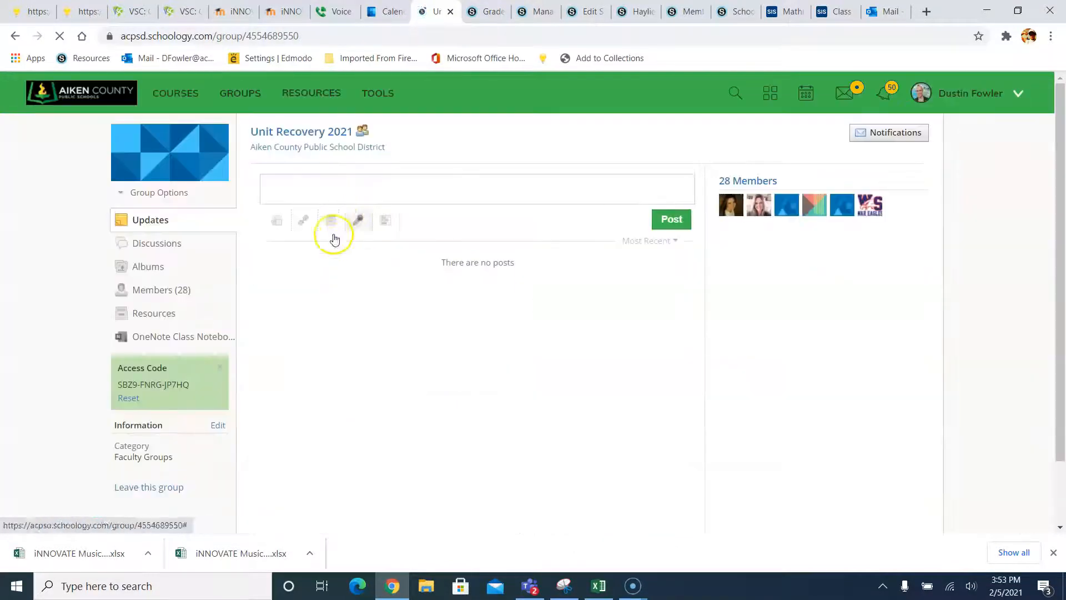
left_click(147, 314)
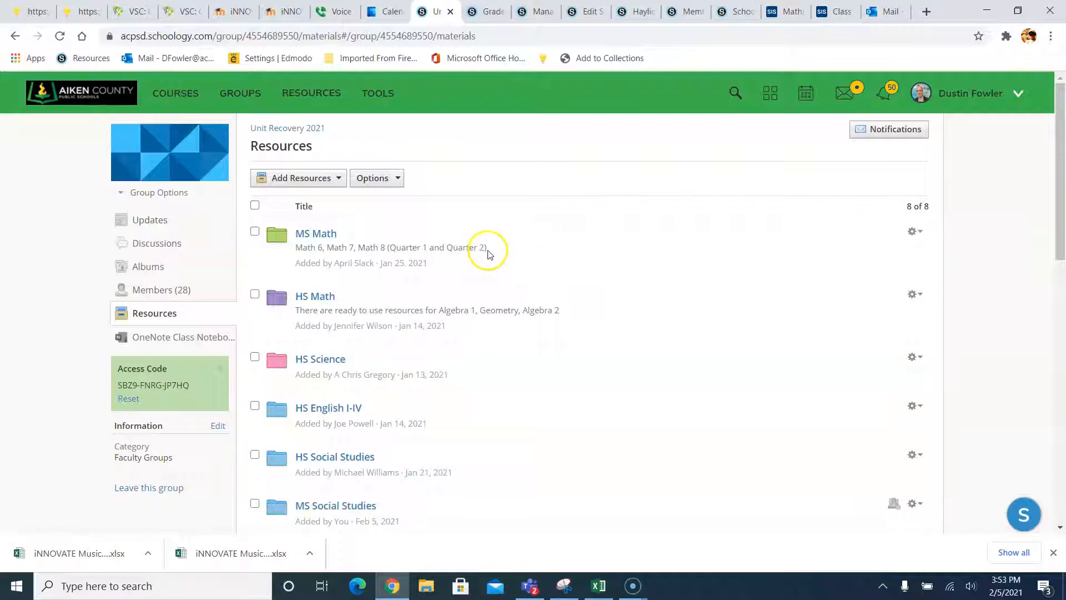
scroll(483, 275, "down", 2)
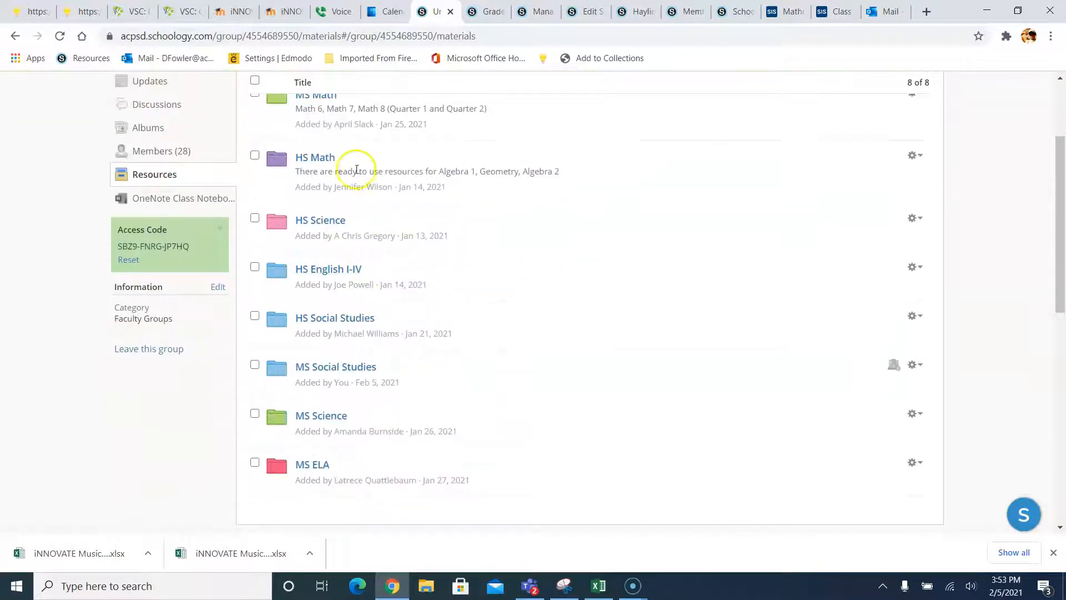
scroll(352, 167, "up", 1)
scroll(349, 389, "down", 2)
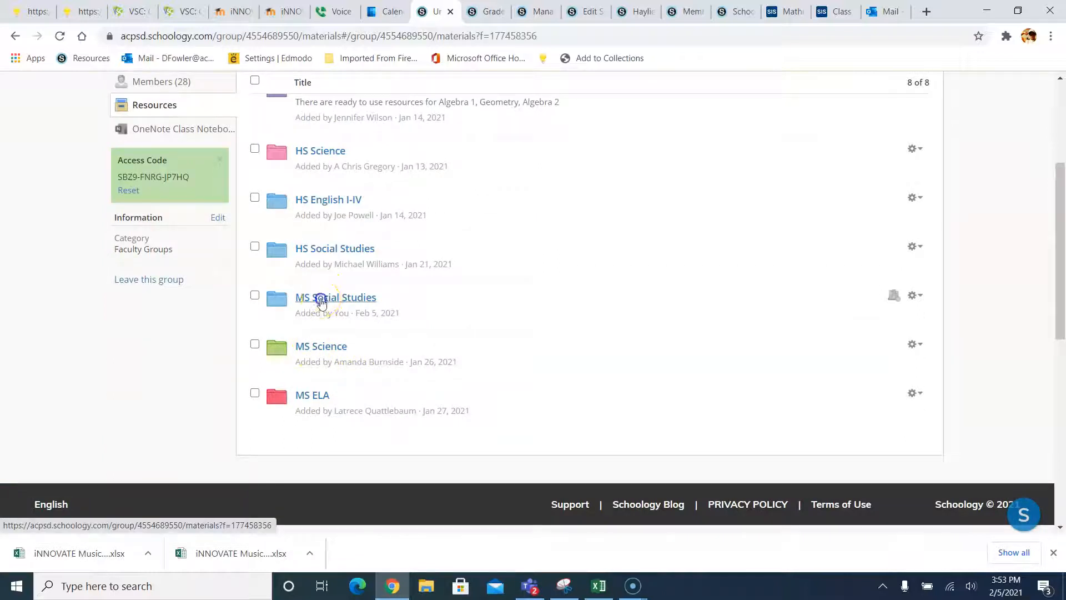
left_click(320, 299)
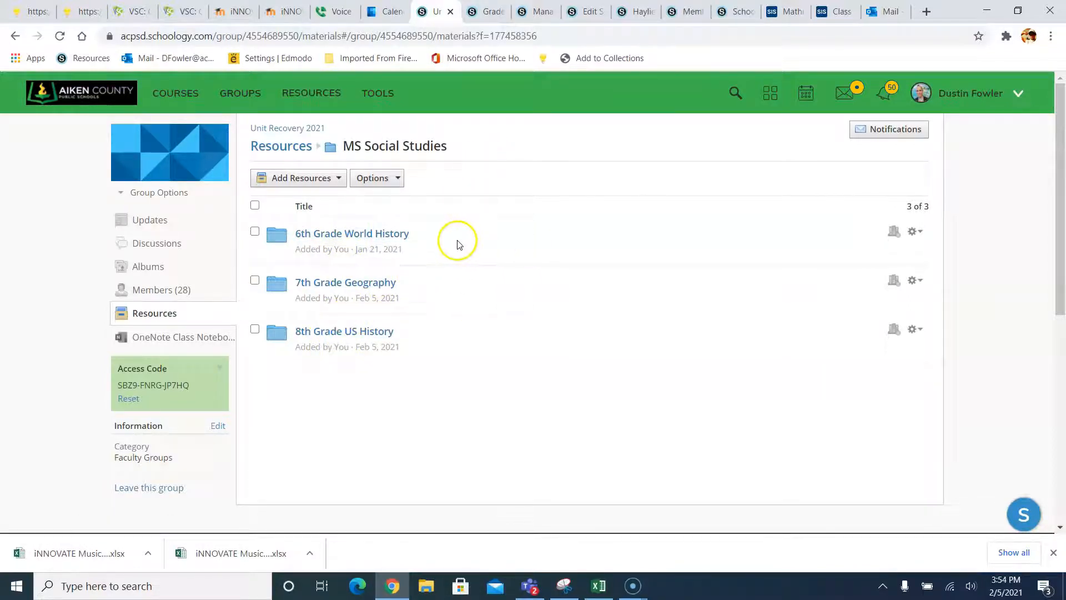
left_click(914, 231)
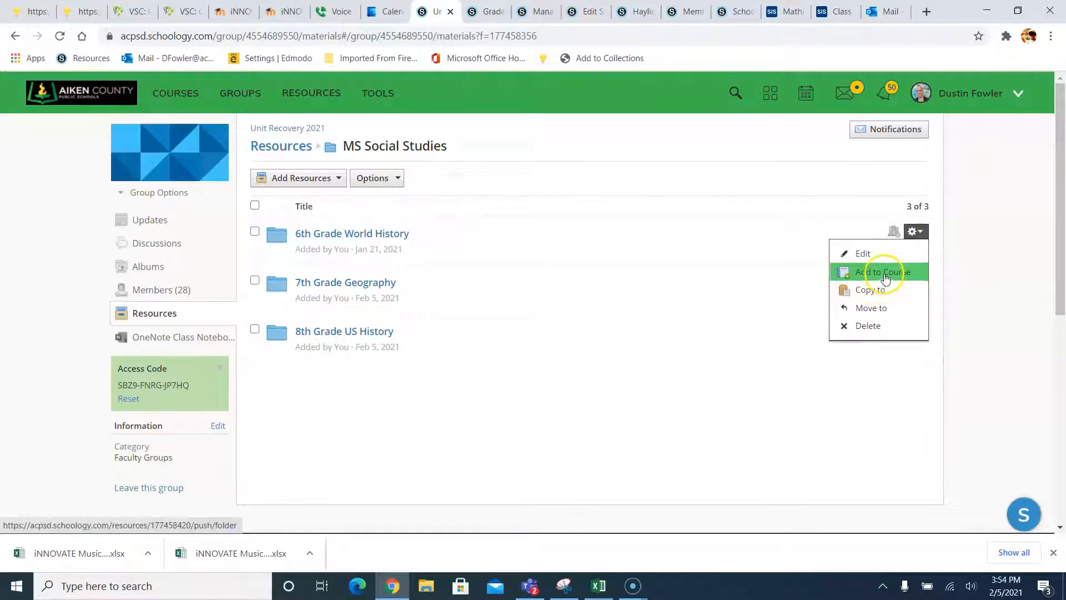
- Check the MS Social Studies folders and choose Add to Course for them
left_click(779, 152)
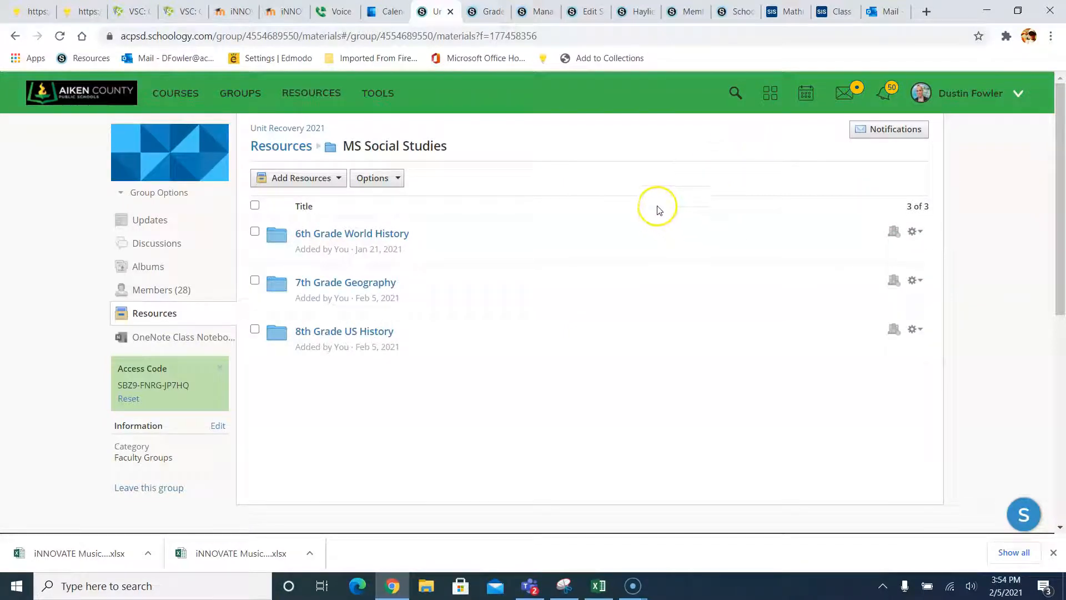
left_click(256, 231)
left_click(255, 329)
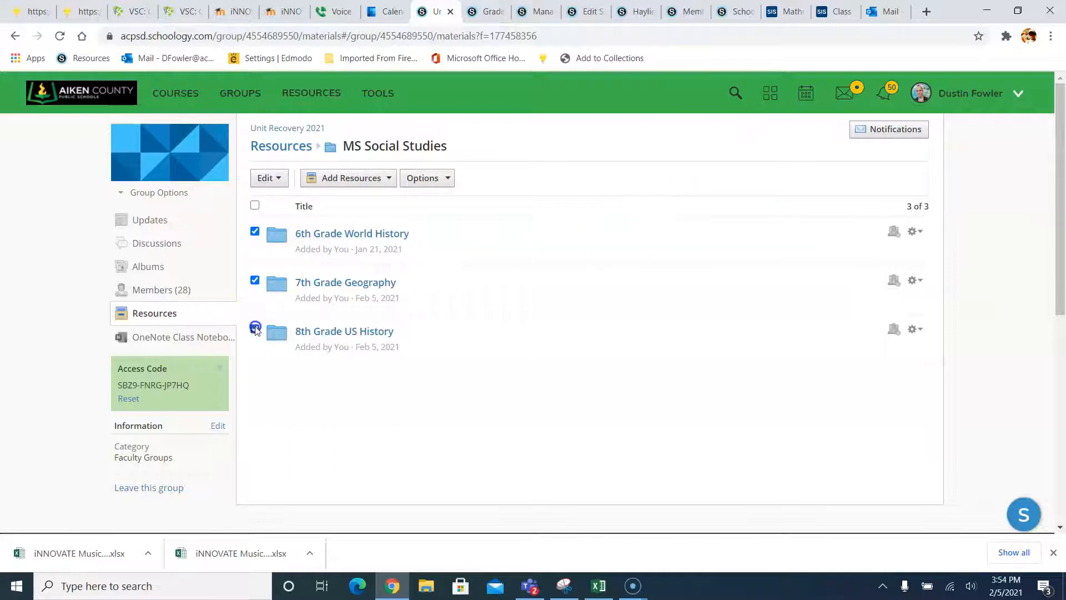
left_click(266, 178)
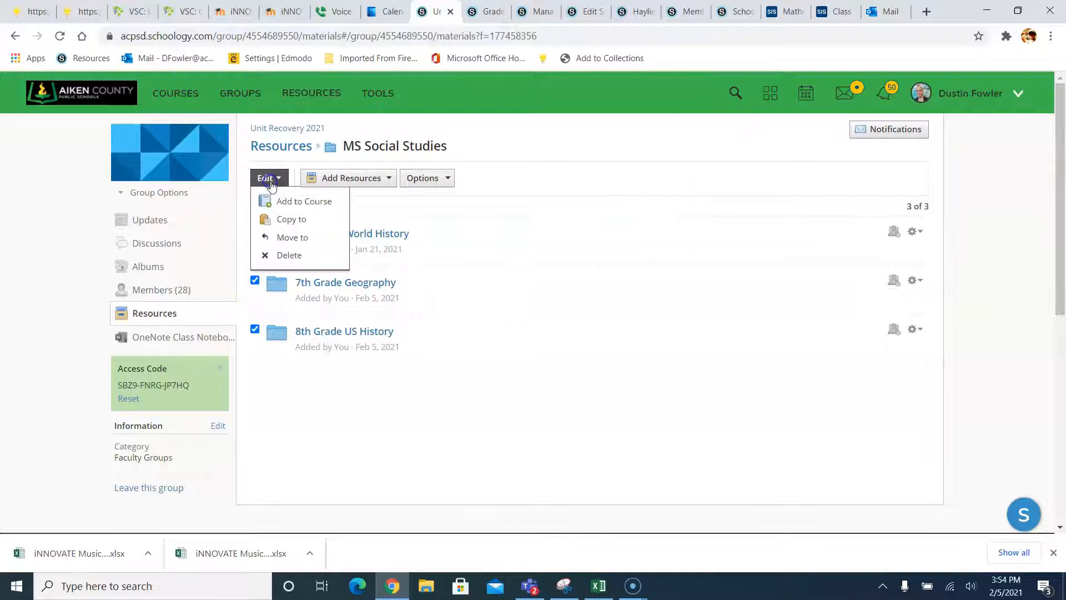
left_click(298, 202)
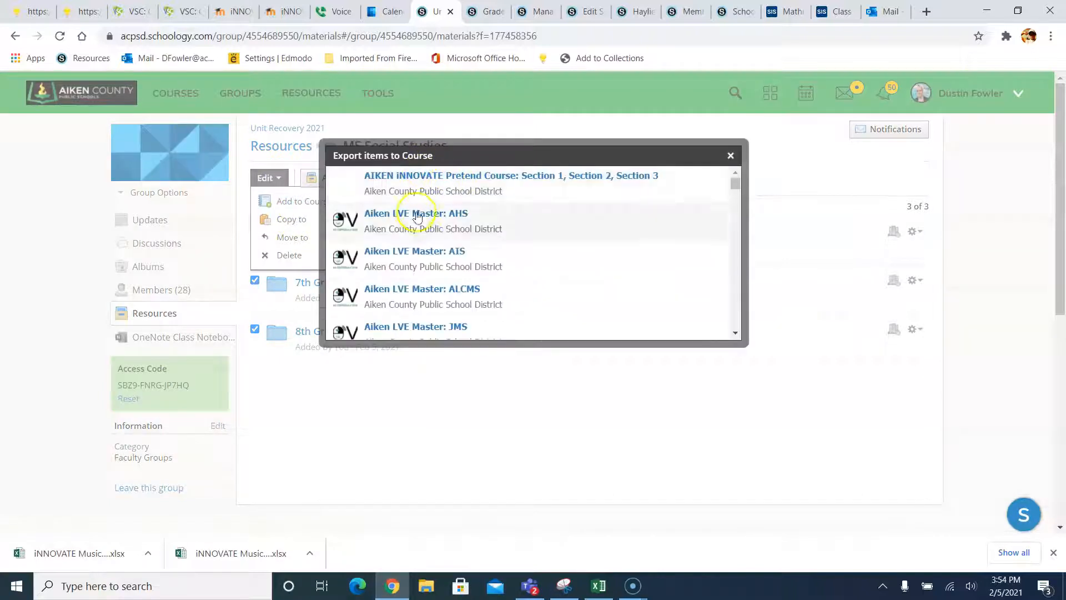
- Import the 655 items into Unit Recovery Sample: Spring 2021, then return to the group's resources
scroll(415, 243, "down", 1)
scroll(416, 243, "down", 8)
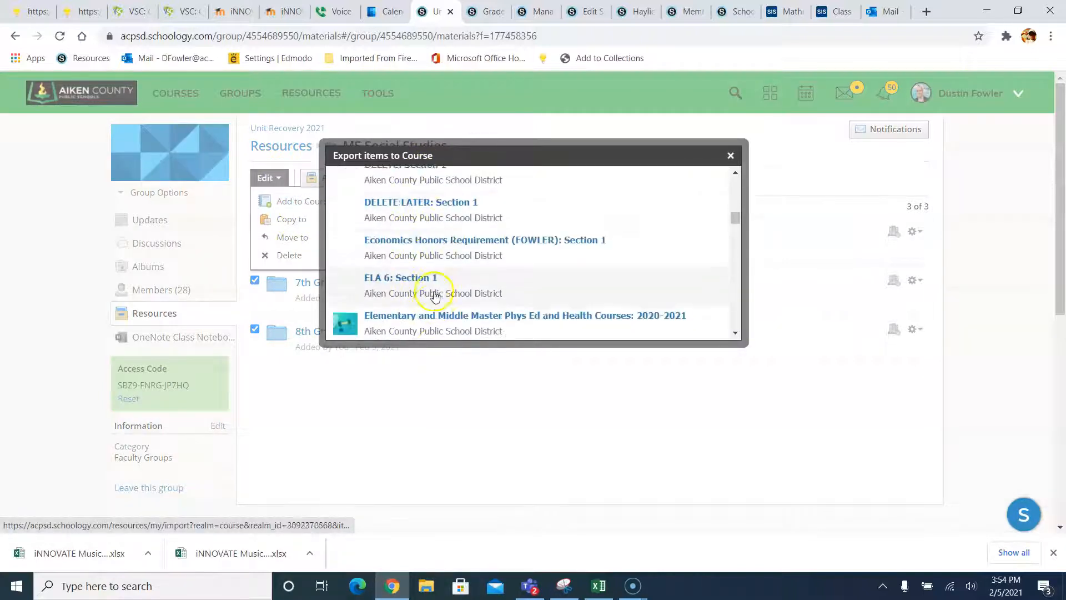
scroll(441, 313, "down", 10)
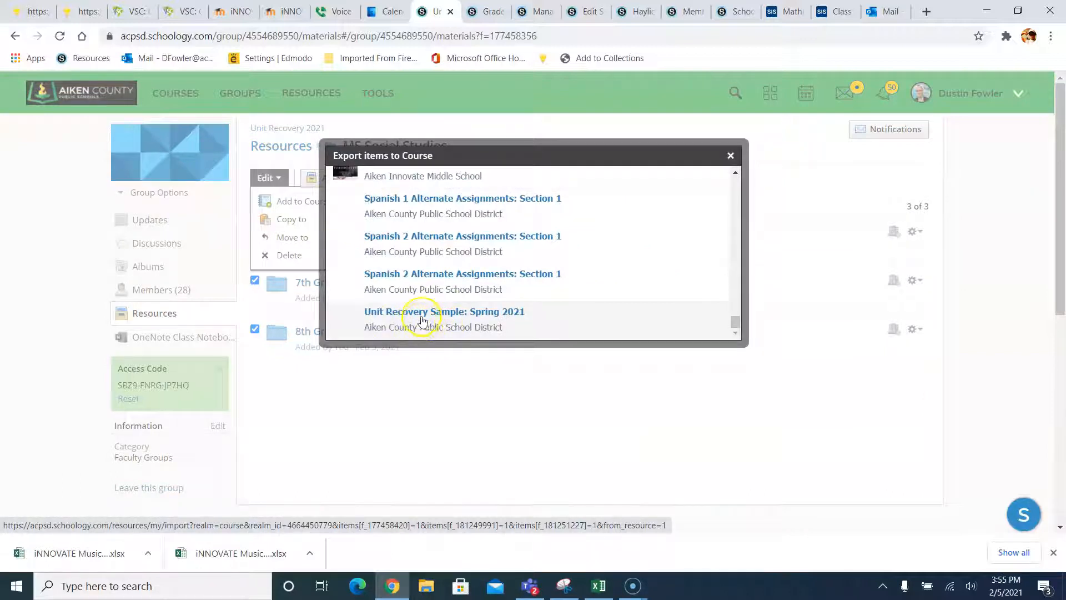
left_click(420, 326)
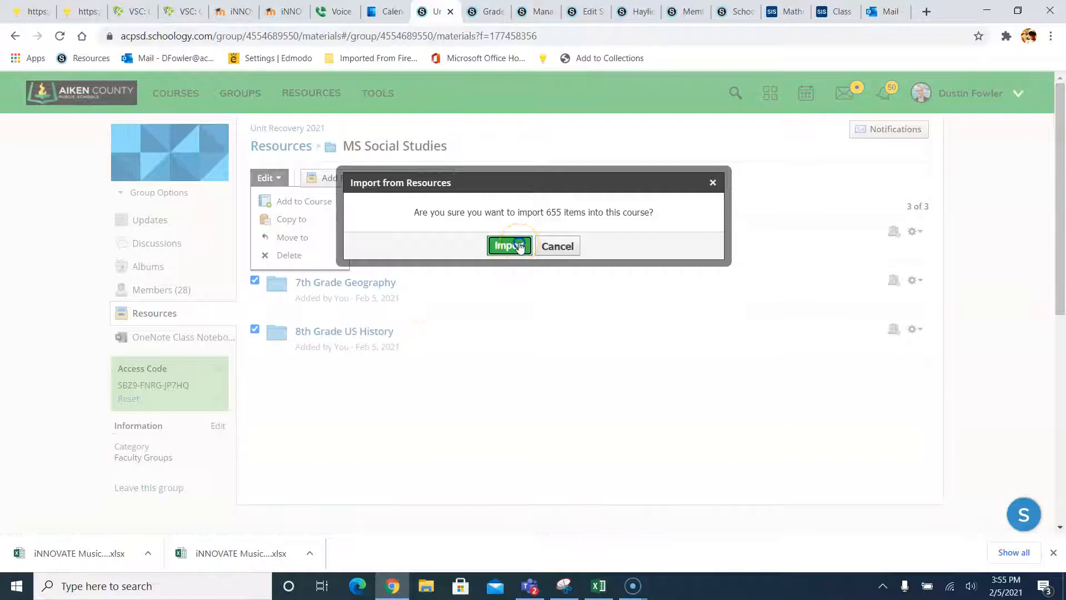
left_click(519, 246)
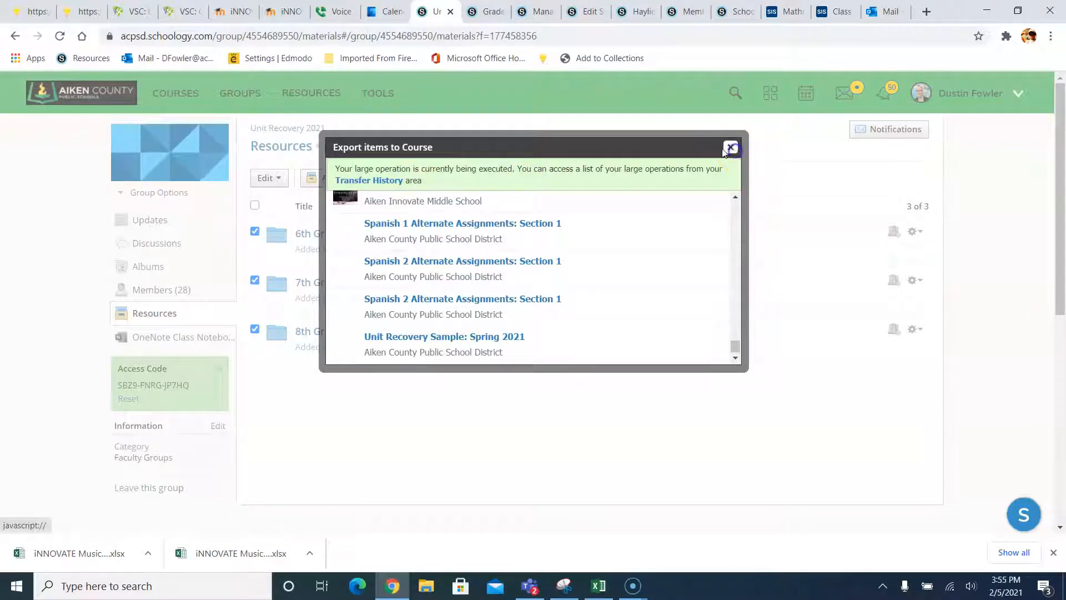
left_click(732, 148)
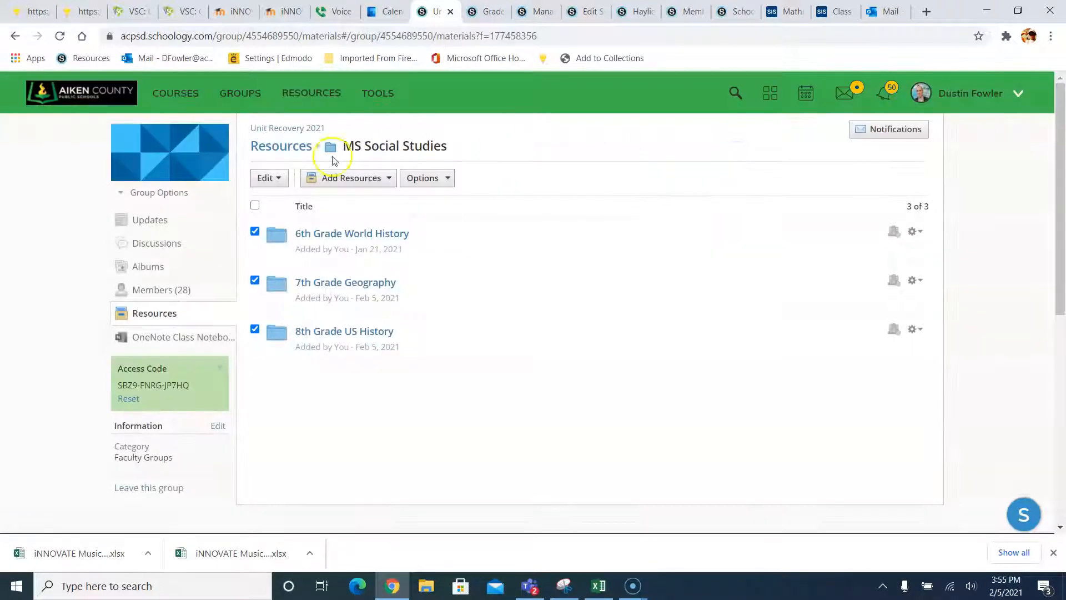
left_click(290, 129)
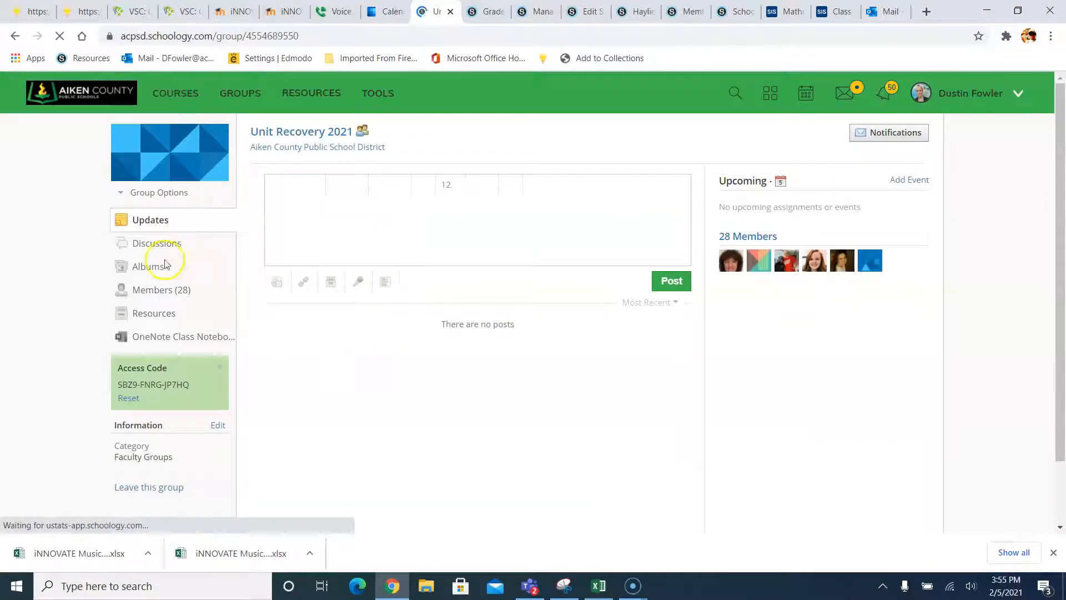
left_click(153, 310)
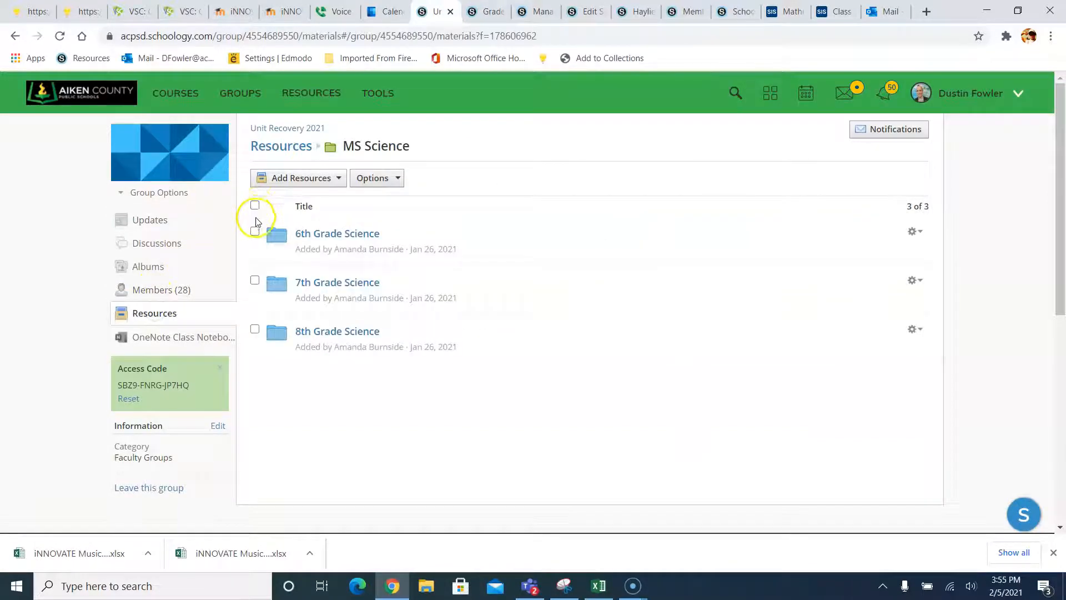
- Add all three MS Science folders to Unit Recovery Sample: Spring 2021 and open its materials
left_click(255, 206)
left_click(274, 183)
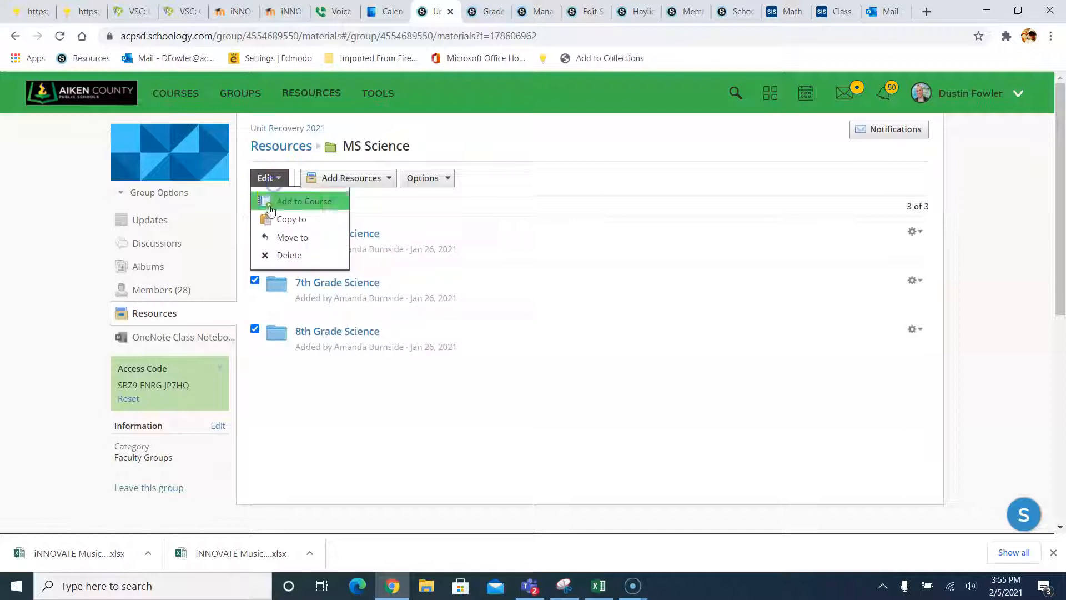
left_click(283, 202)
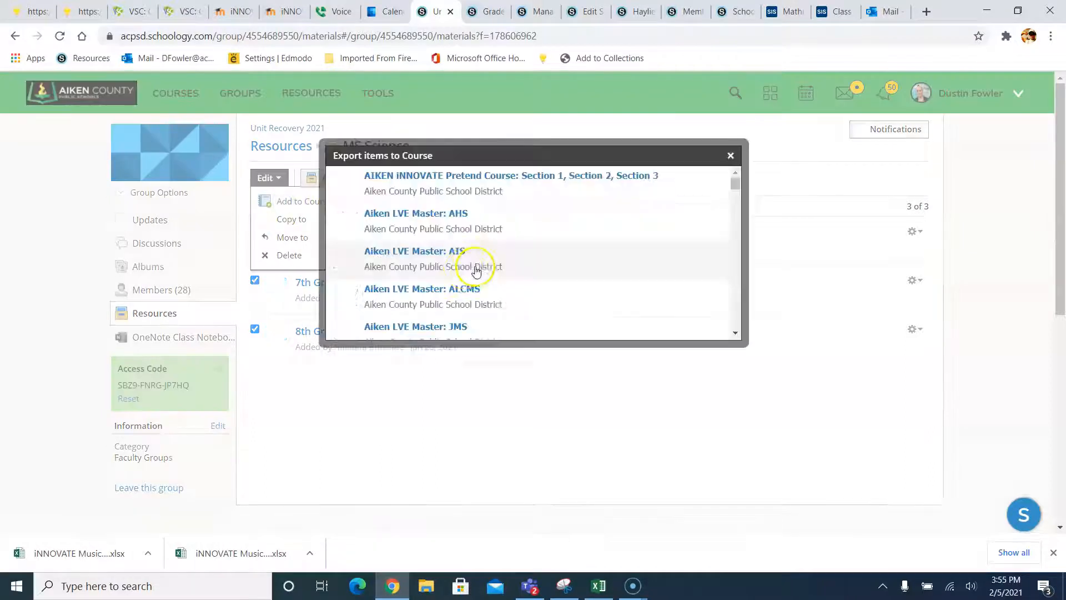
scroll(455, 272, "down", 15)
scroll(434, 289, "down", 20)
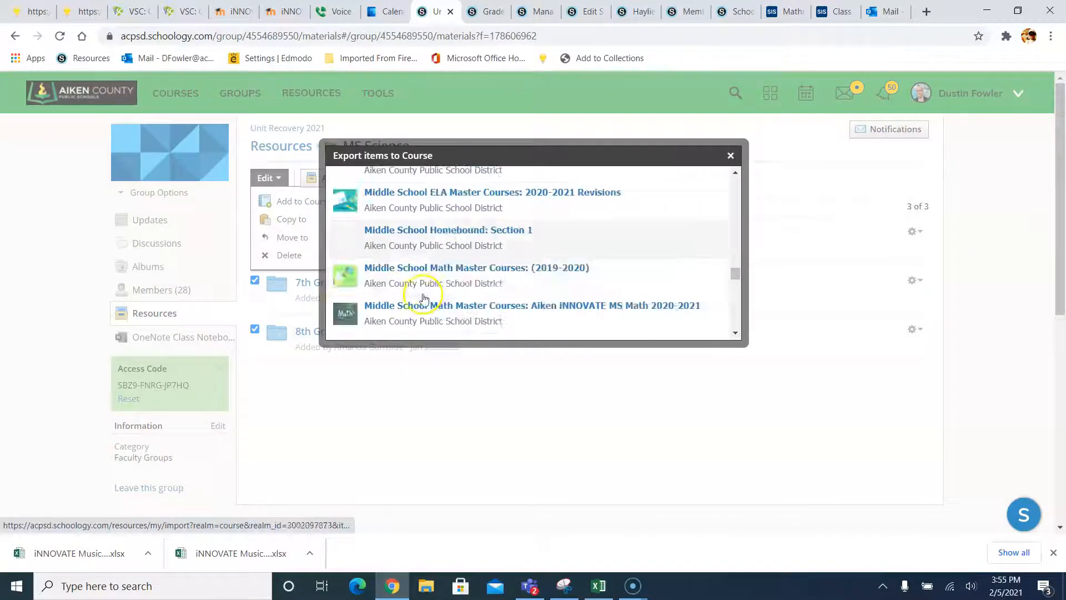
scroll(411, 301, "up", 4)
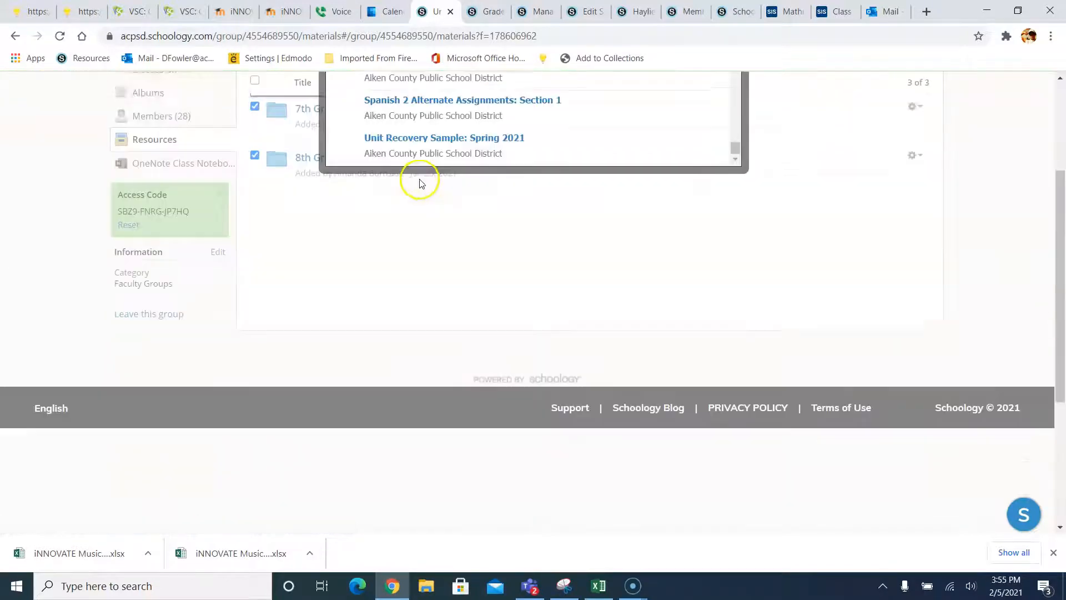
left_click(422, 173)
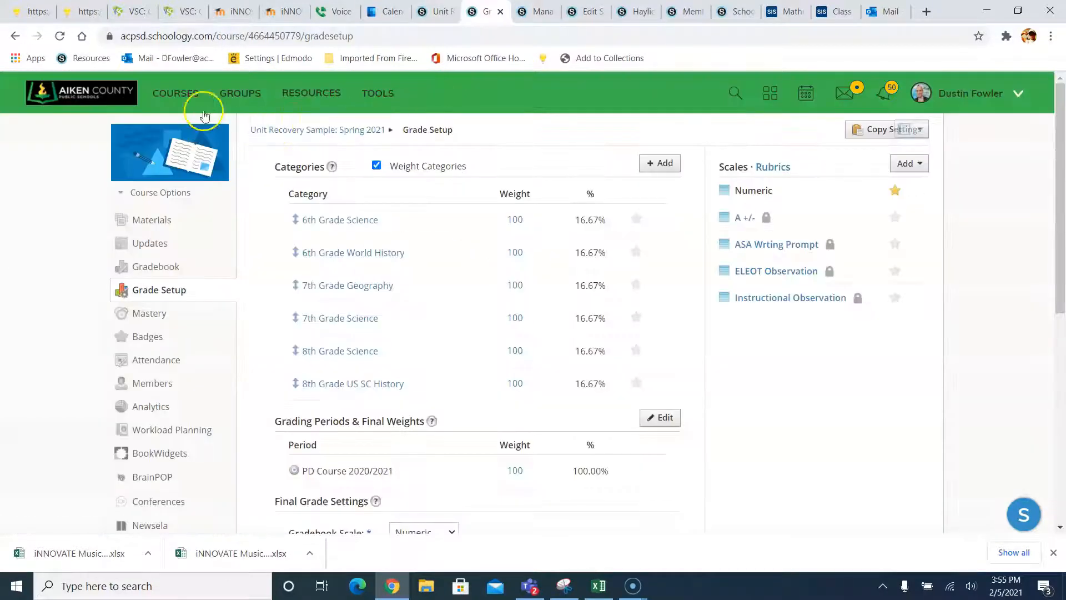
left_click(175, 93)
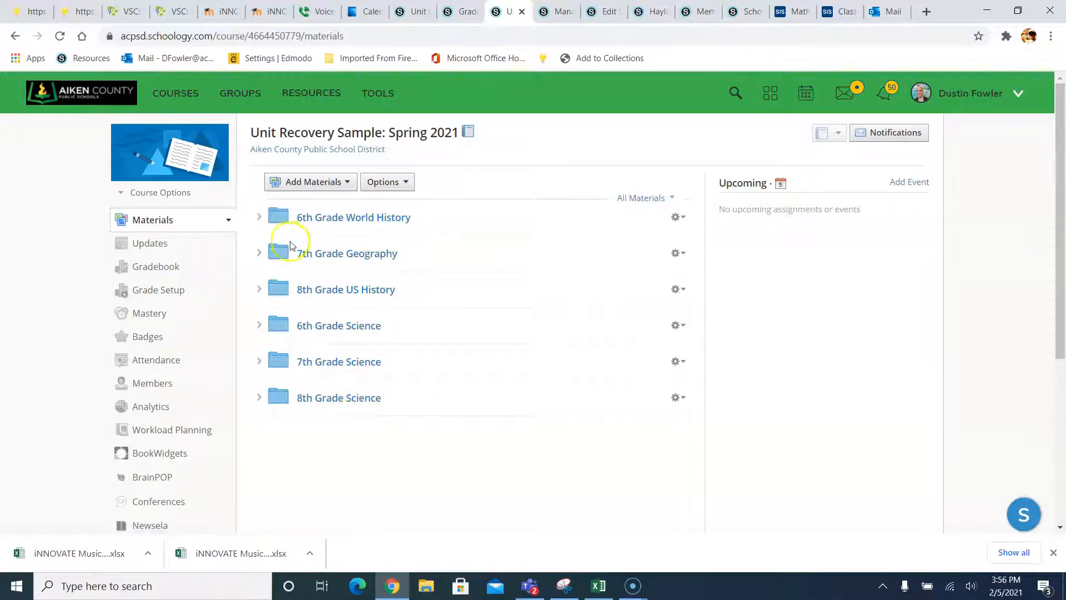
- Change the 6th Grade World History folder colour to red
left_click(675, 217)
left_click(680, 238)
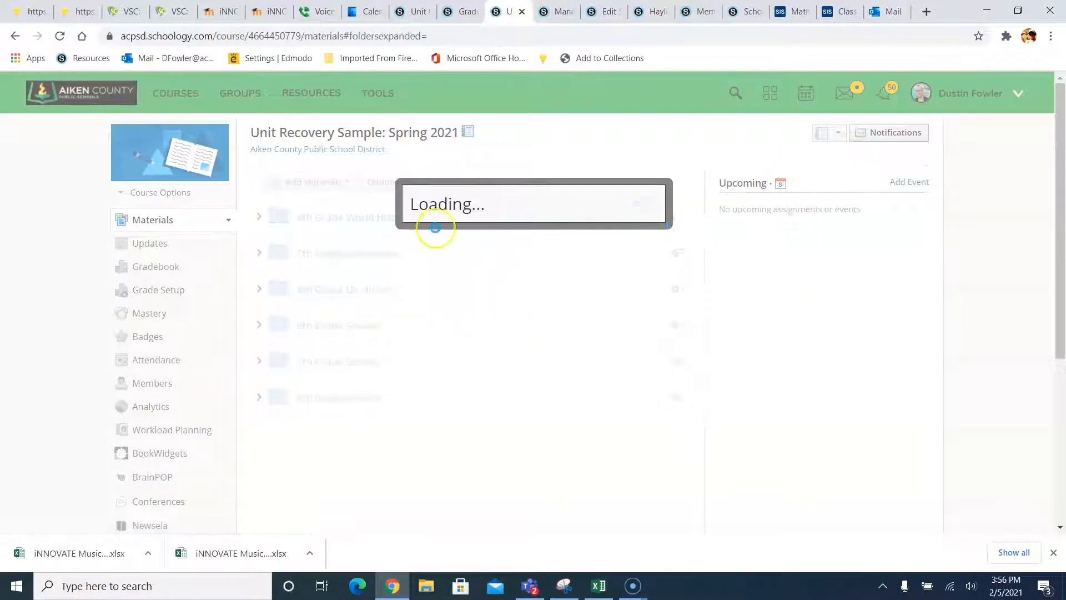
left_click(353, 171)
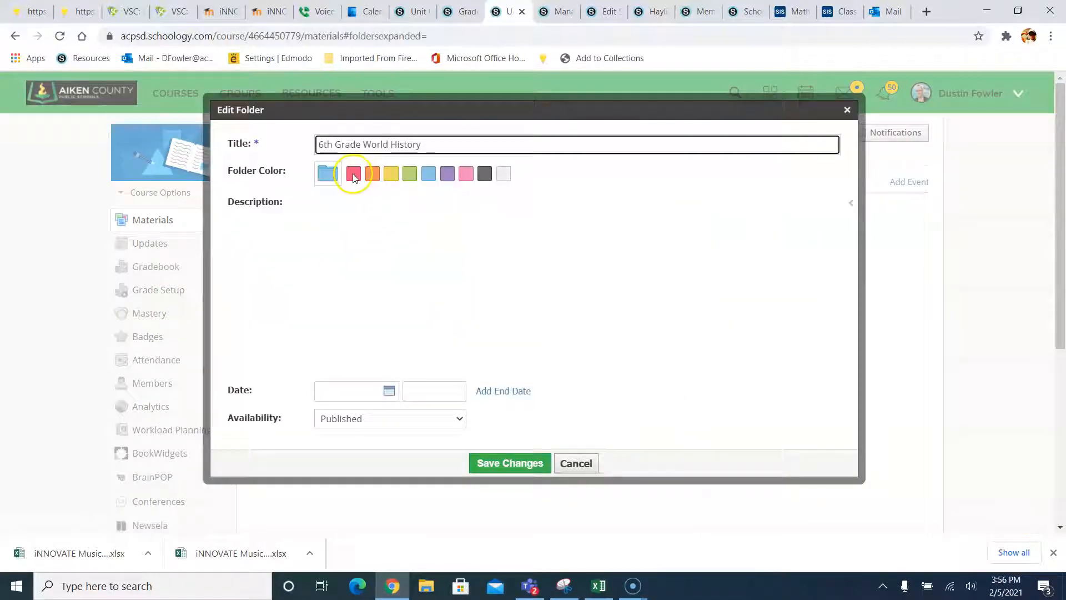
left_click(491, 468)
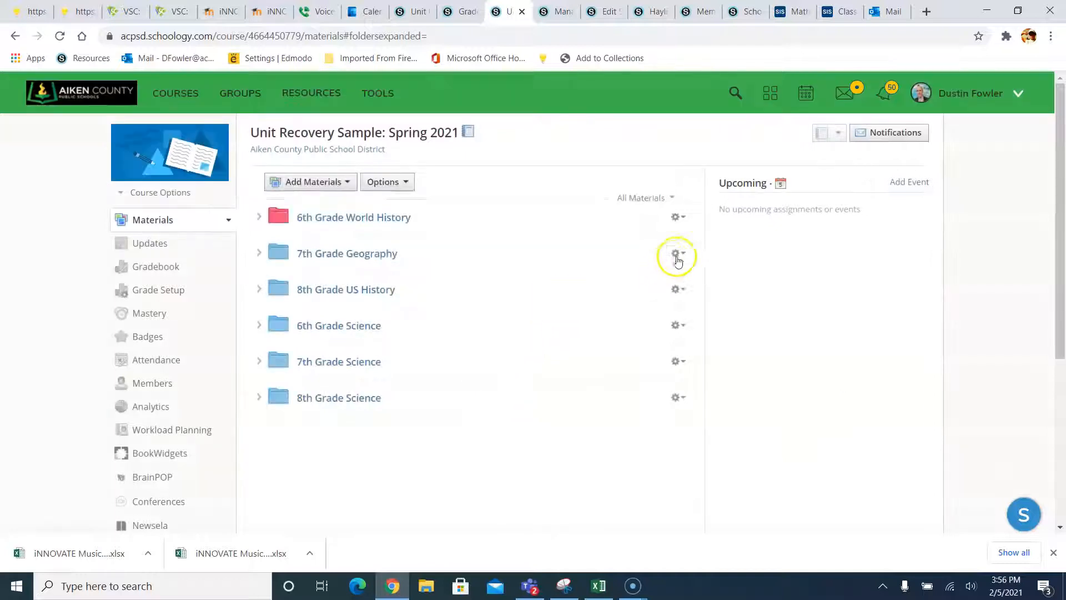
- Make the remaining social studies folders red, then open 6th Grade World History
left_click(678, 254)
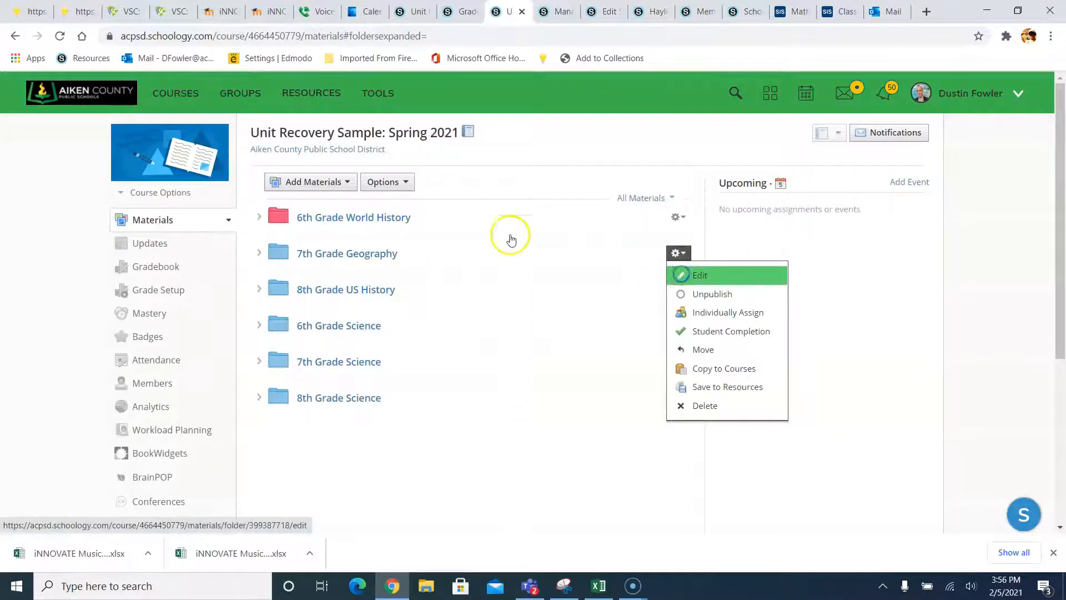
left_click(678, 289)
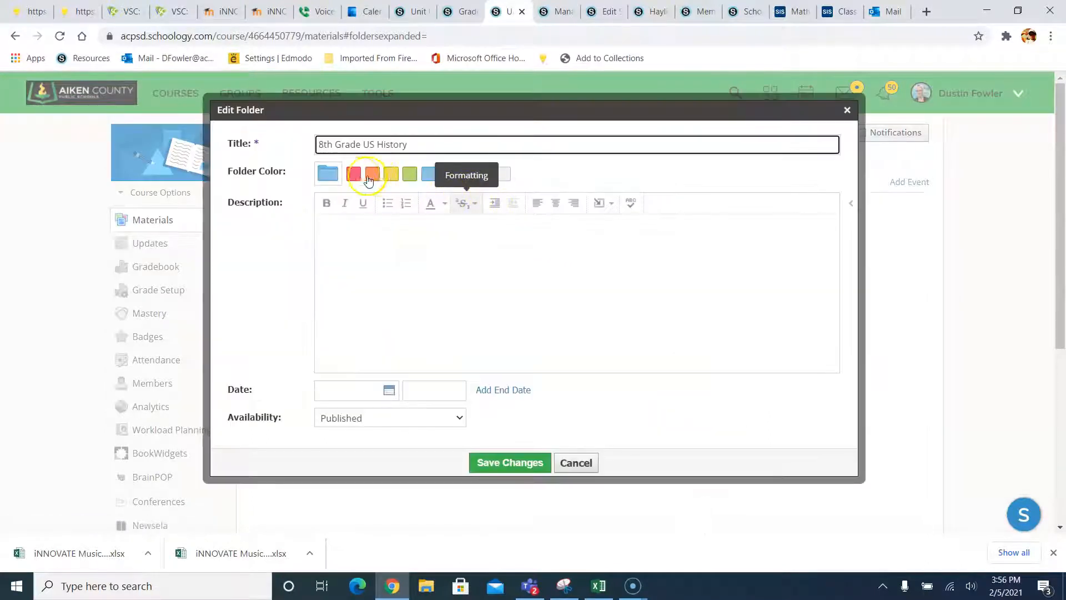
left_click(509, 464)
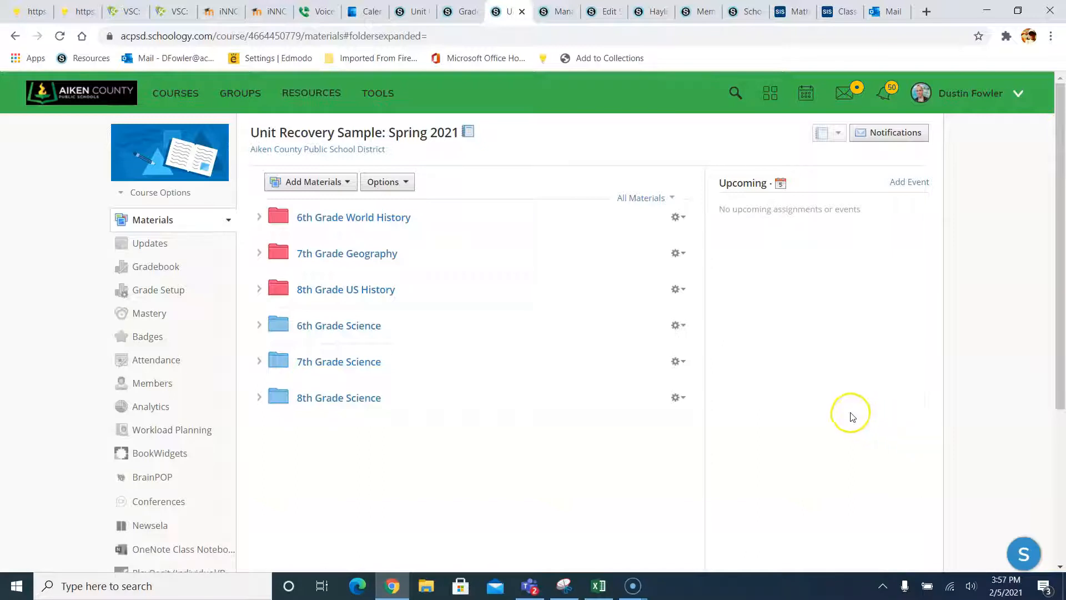
left_click(367, 219)
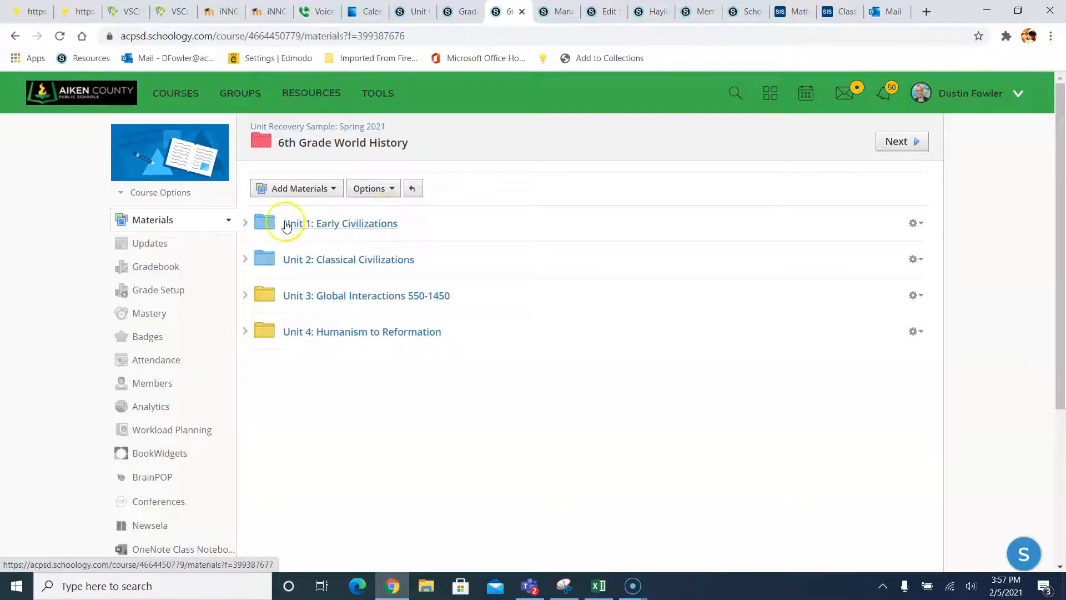
- Expand Unit 1: Early Civilizations to preview its materials
left_click(245, 222)
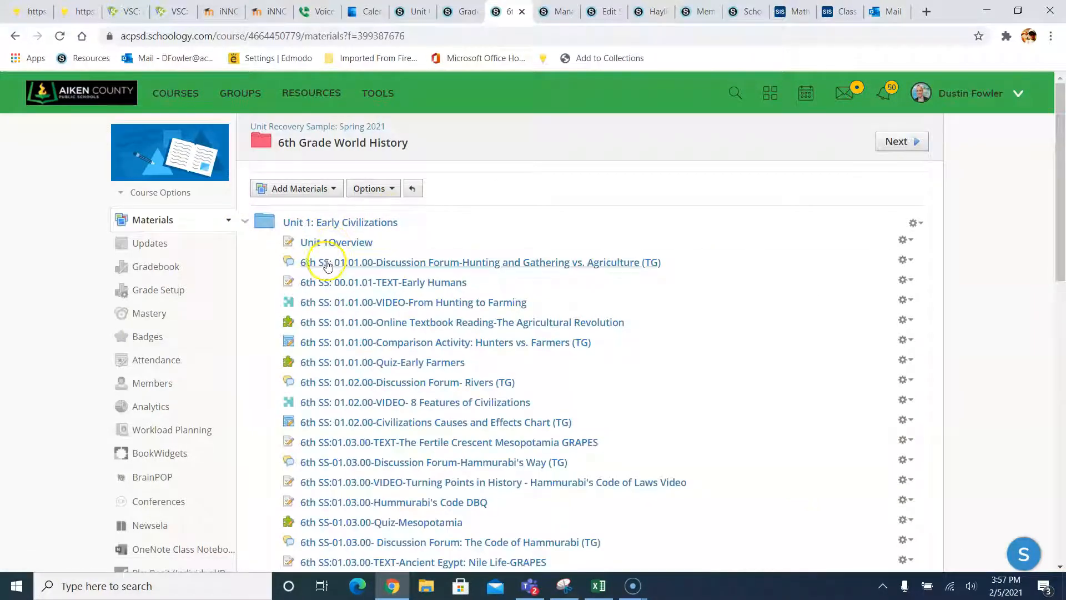
scroll(345, 281, "down", 5)
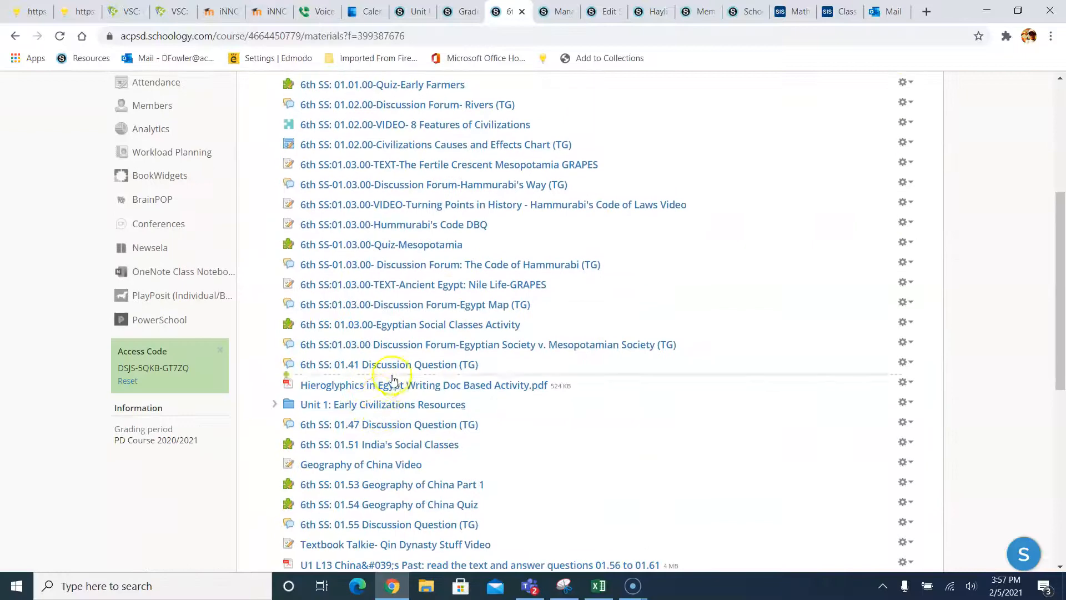
scroll(392, 379, "down", 7)
scroll(381, 333, "up", 10)
scroll(371, 304, "down", 10)
scroll(368, 320, "up", 10)
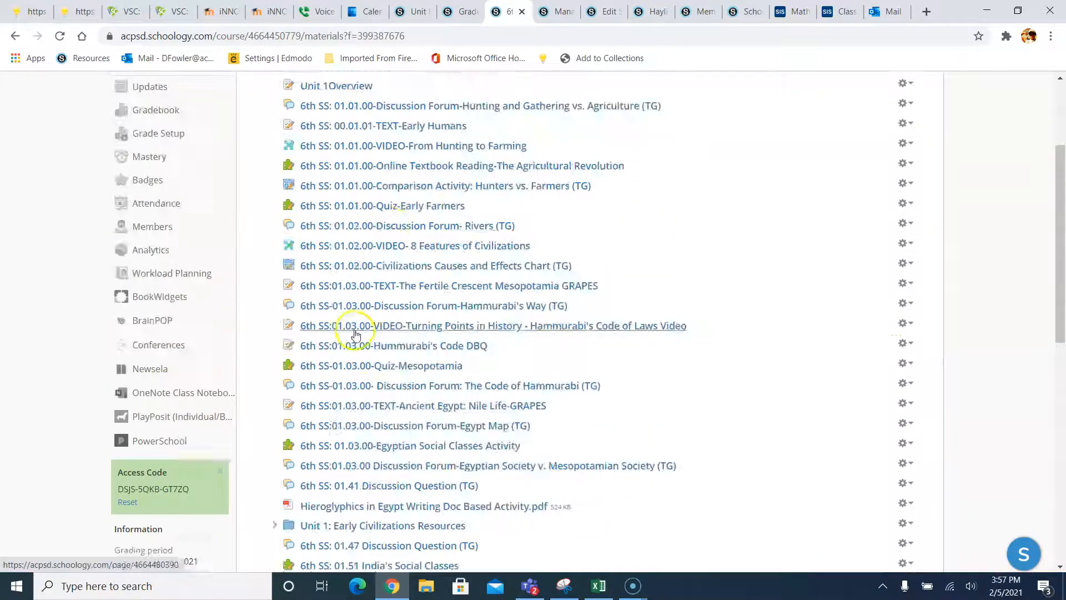
scroll(405, 209, "up", 3)
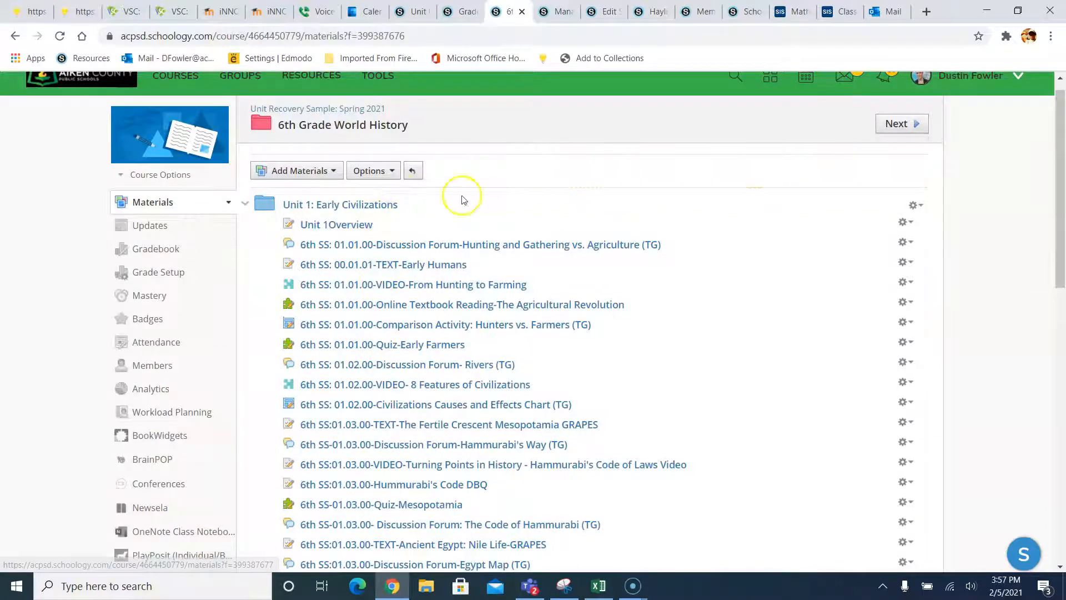
- Open the Unit 1 folder and review its forums, texts, videos, readings and quizzes
left_click(368, 209)
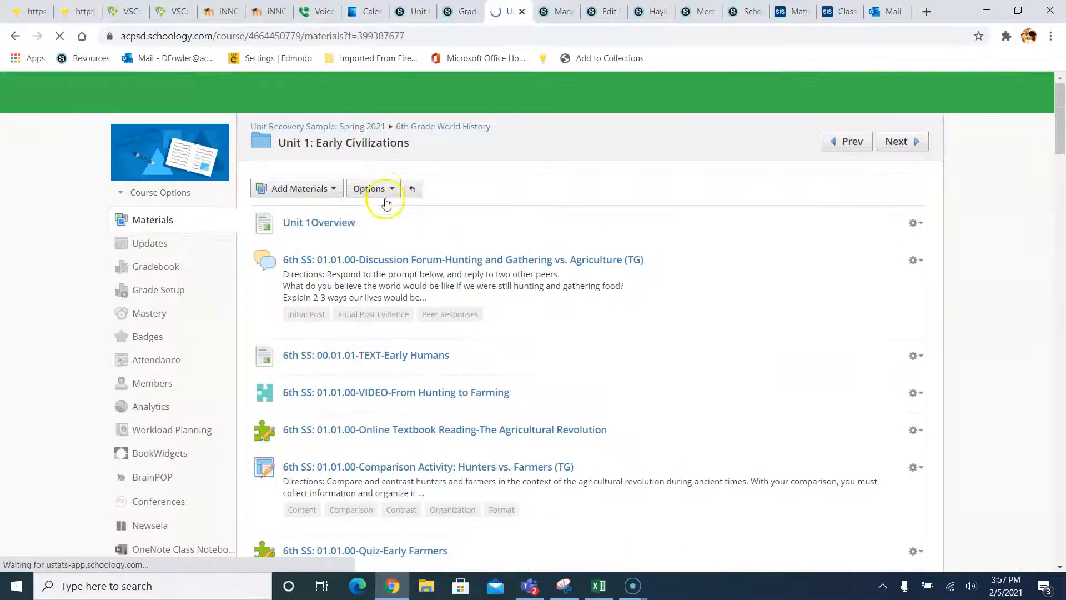
scroll(422, 249, "down", 1)
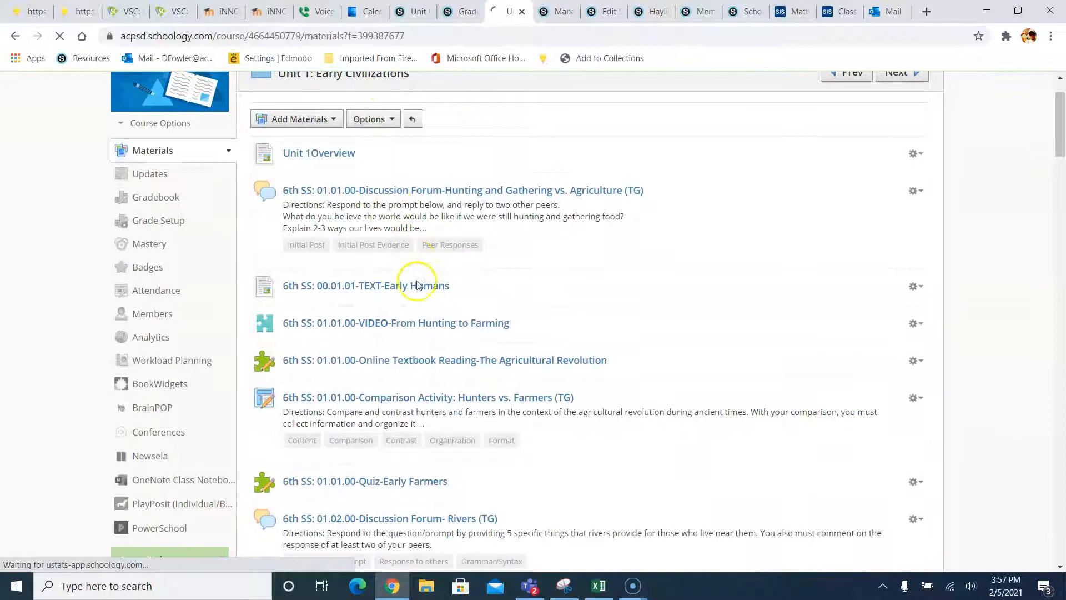
scroll(424, 278, "down", 1)
scroll(414, 257, "down", 15)
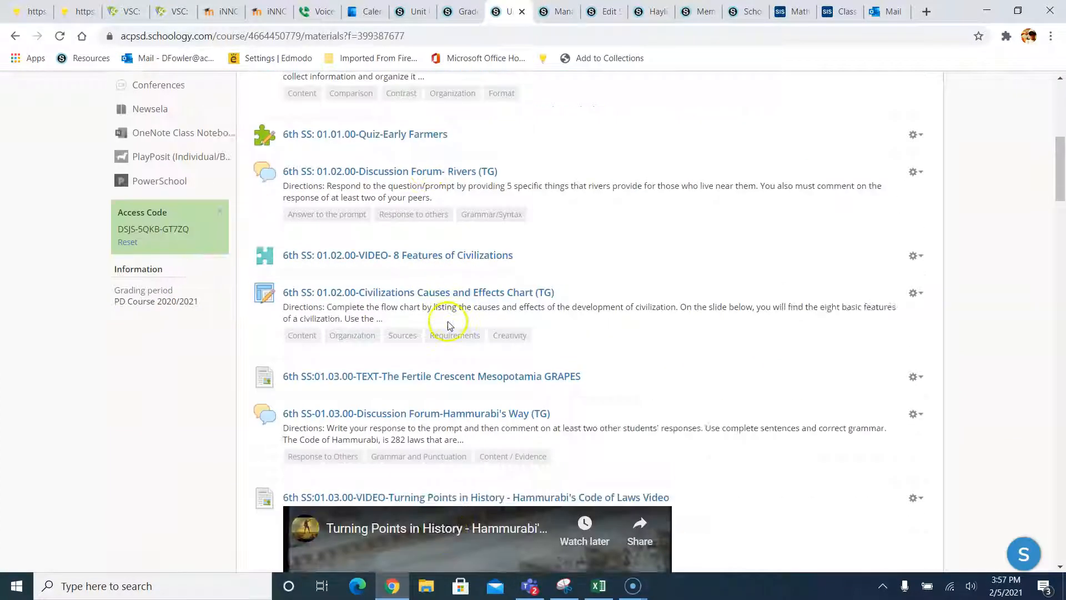
scroll(489, 382, "down", 20)
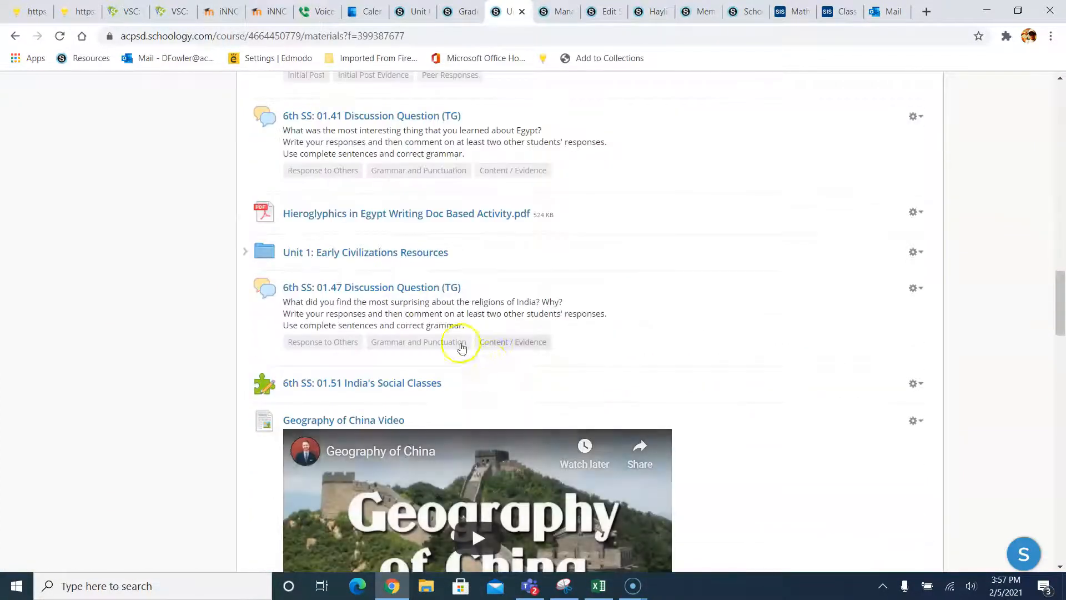
scroll(555, 414, "down", 9)
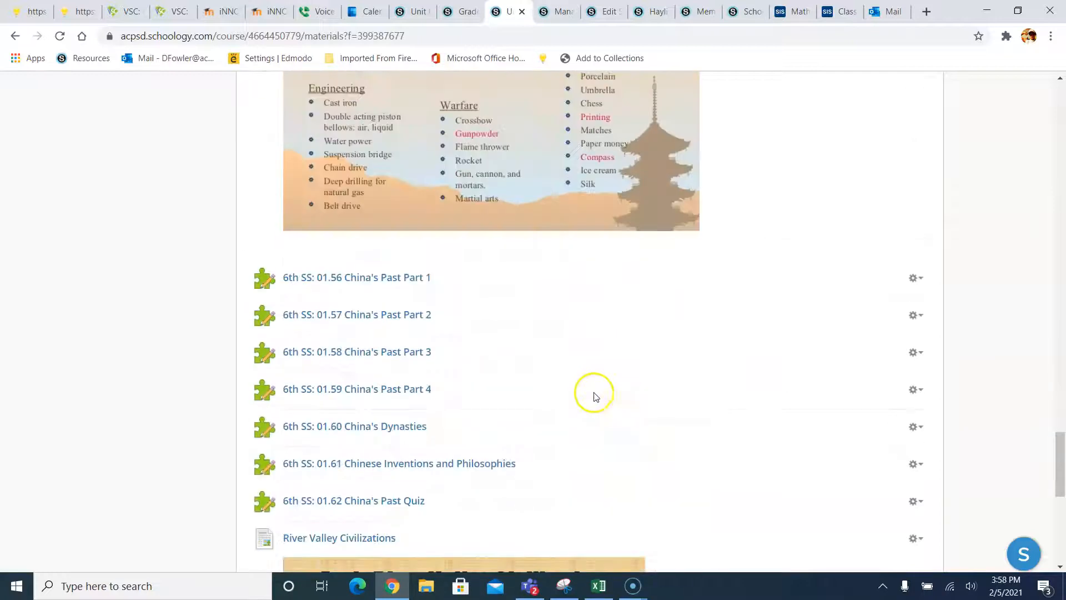
scroll(595, 414, "down", 8)
scroll(619, 381, "down", 2)
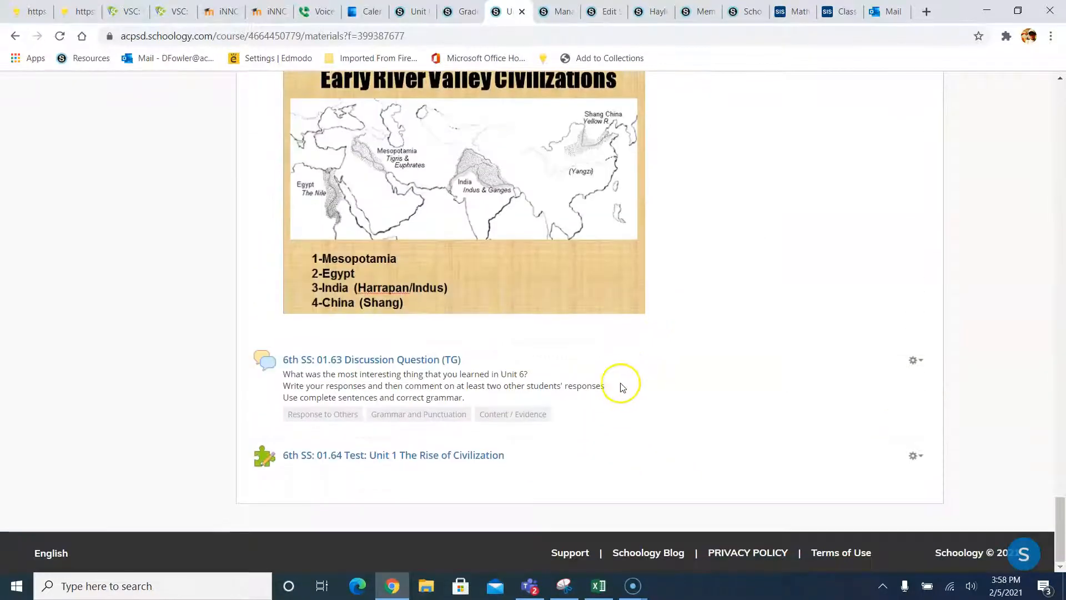
scroll(642, 357, "up", 18)
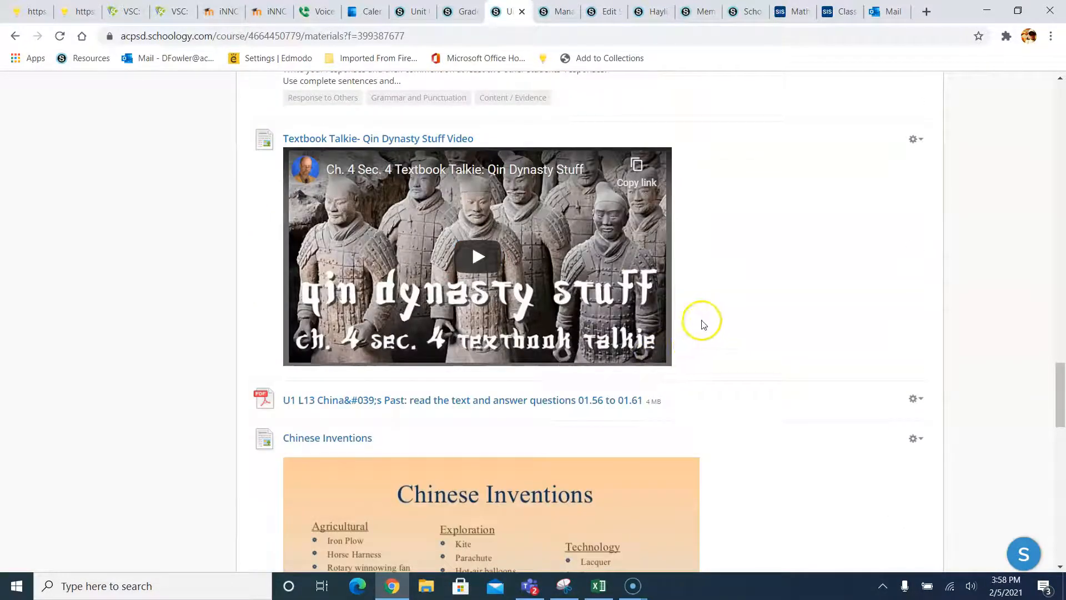
scroll(699, 333, "up", 15)
scroll(701, 347, "up", 15)
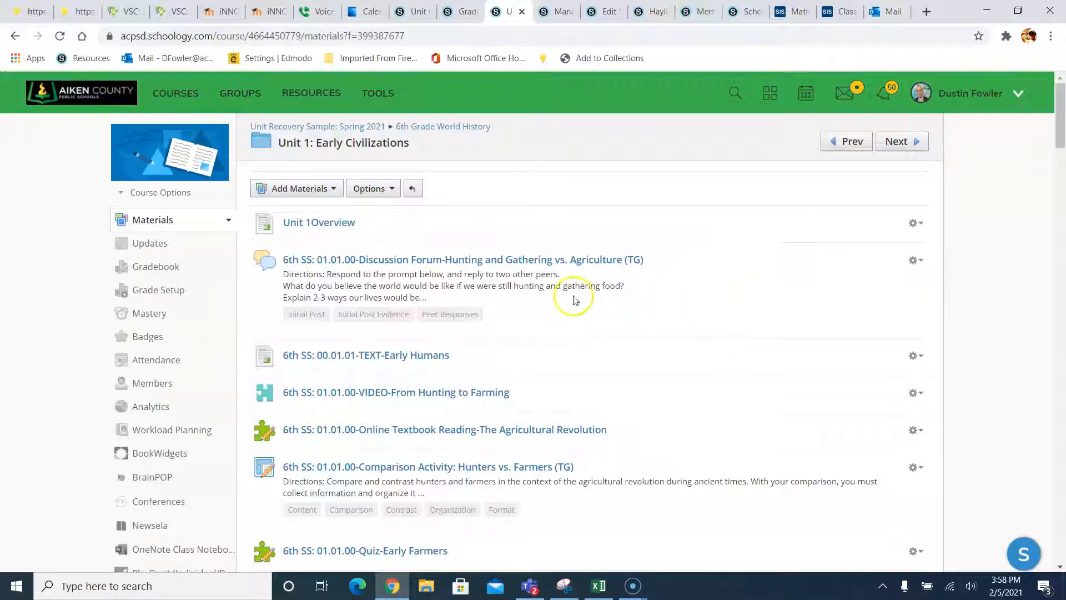
scroll(500, 333, "down", 3)
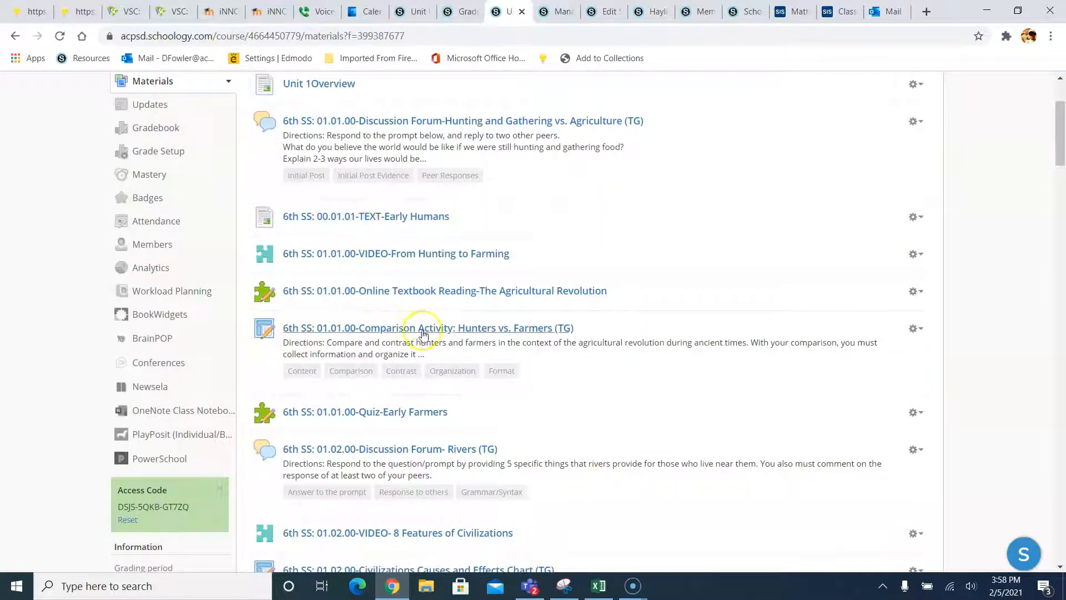
scroll(414, 300, "down", 1)
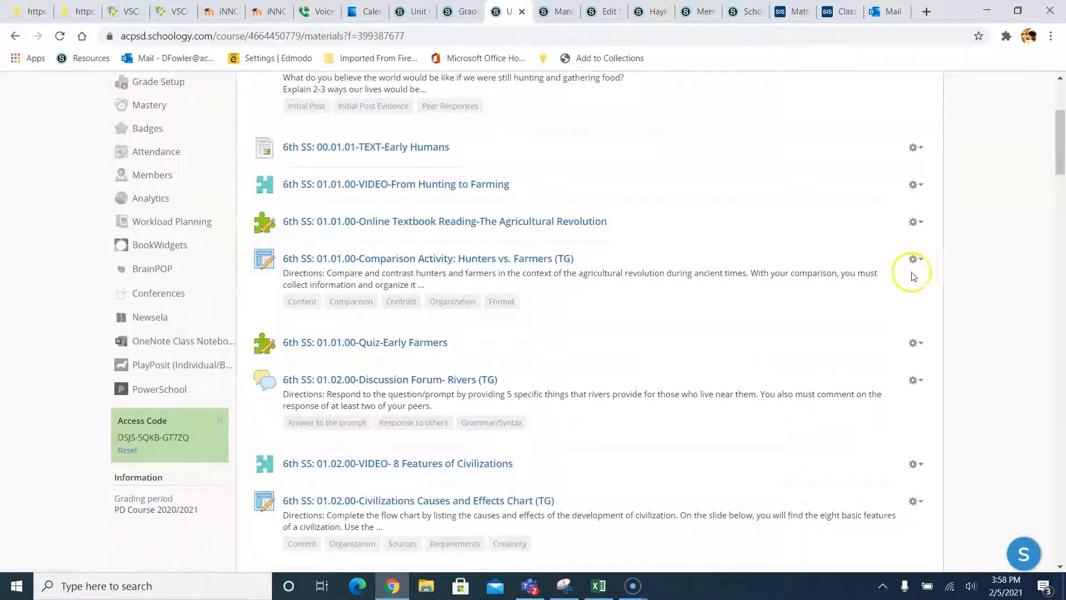
left_click(916, 260)
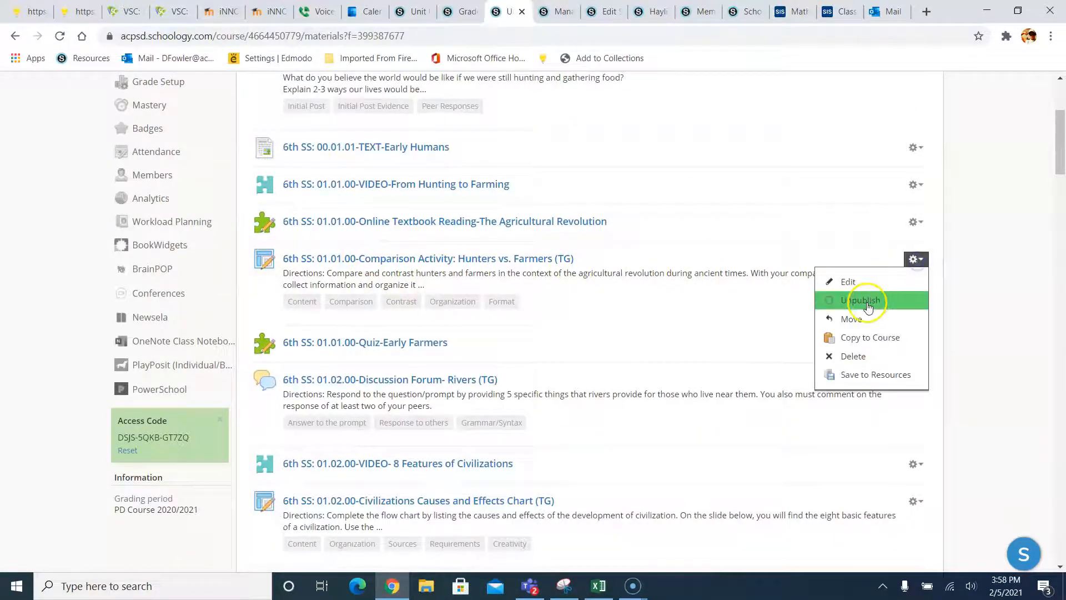
- Delete the Hunters vs. Farmers comparison and the causes-and-effects chart
left_click(846, 354)
left_click(497, 262)
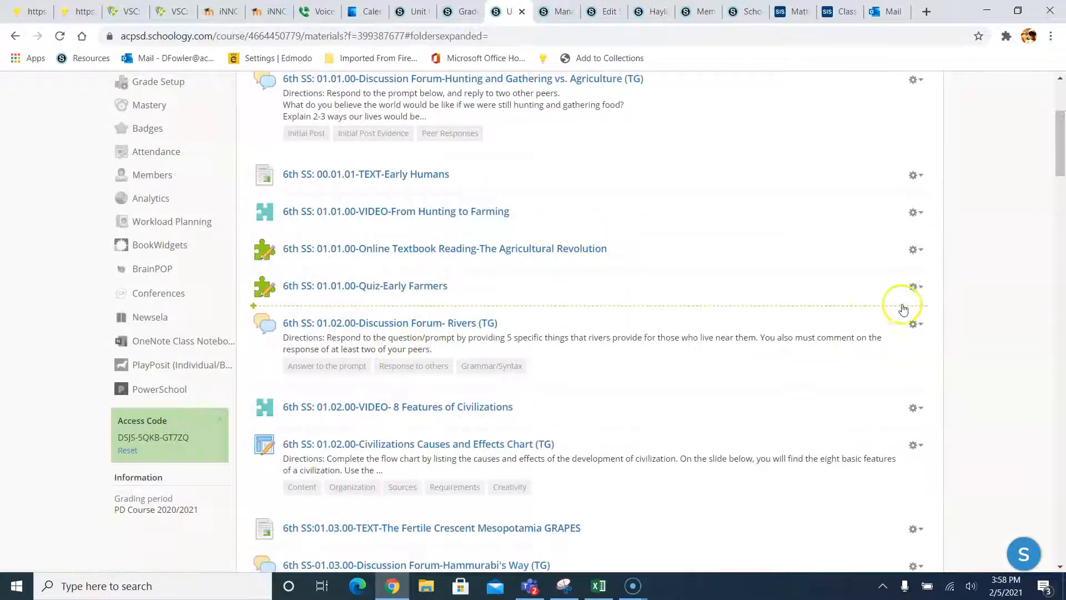
scroll(914, 440, "down", 1)
left_click(913, 375)
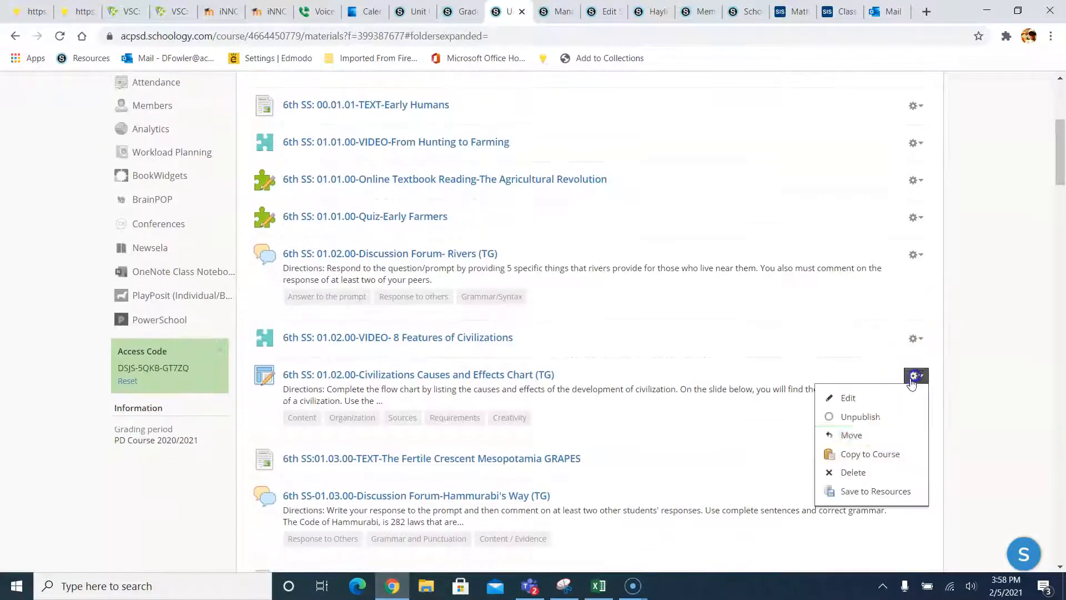
left_click(857, 471)
left_click(504, 254)
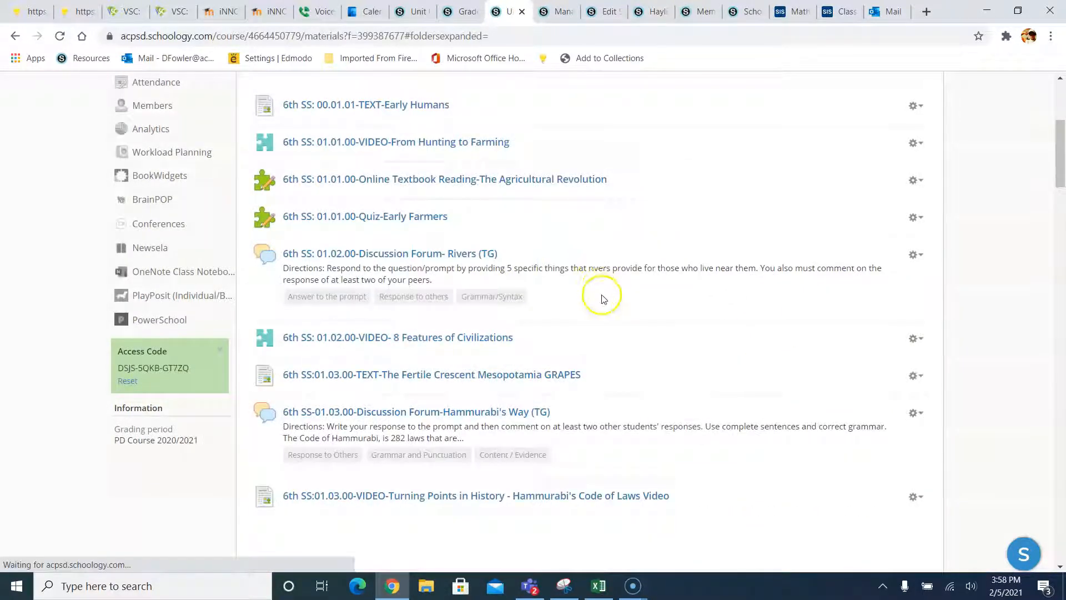
- Delete the 01.63 Discussion Question
scroll(594, 266, "down", 6)
scroll(605, 300, "down", 2)
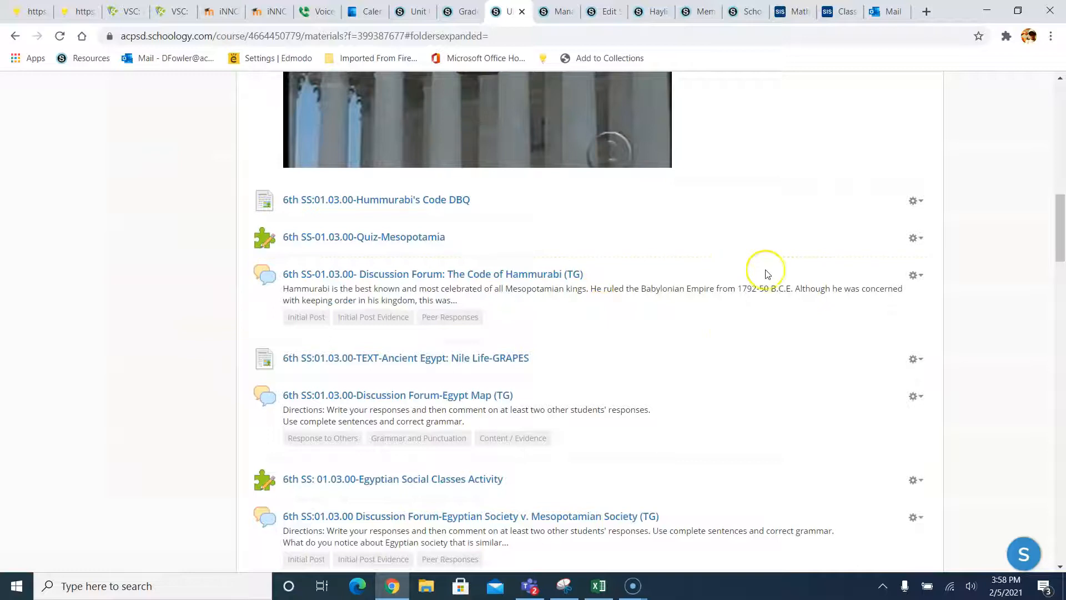
scroll(755, 294, "down", 2)
scroll(783, 332, "down", 8)
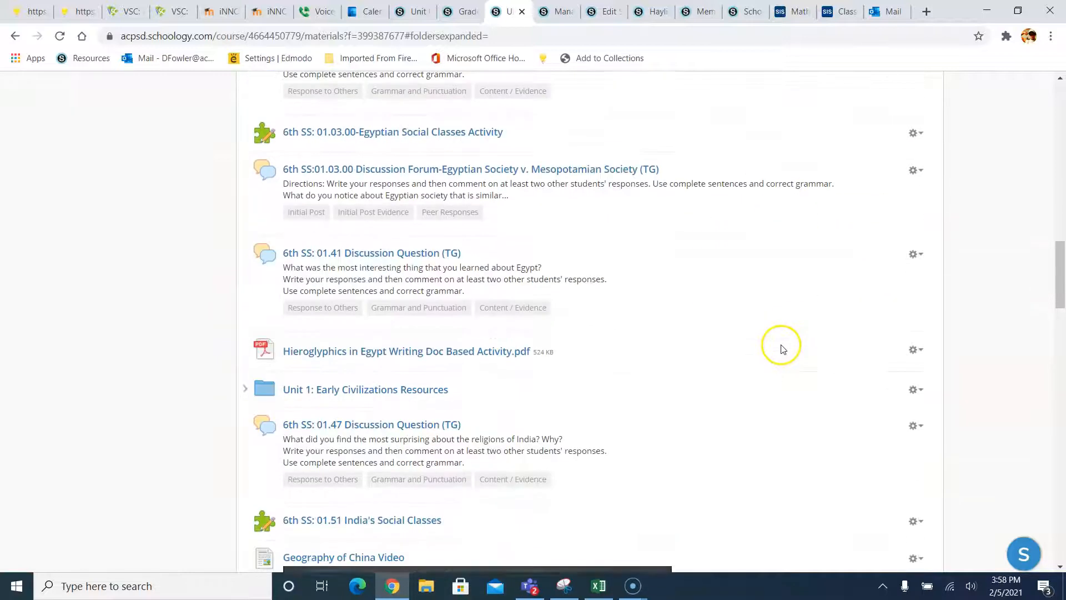
scroll(777, 333, "down", 8)
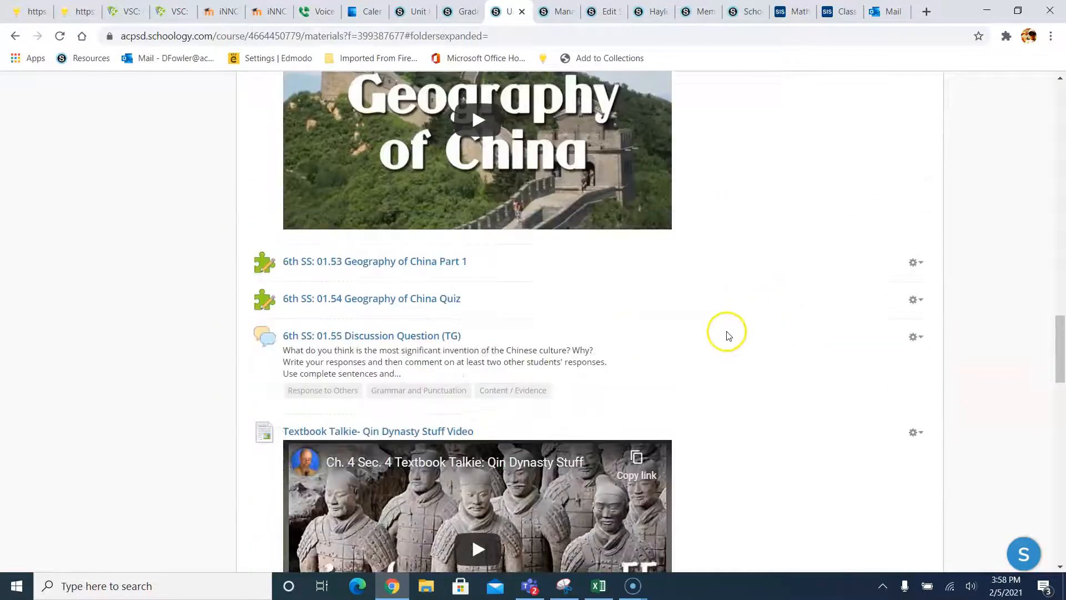
scroll(718, 342, "down", 9)
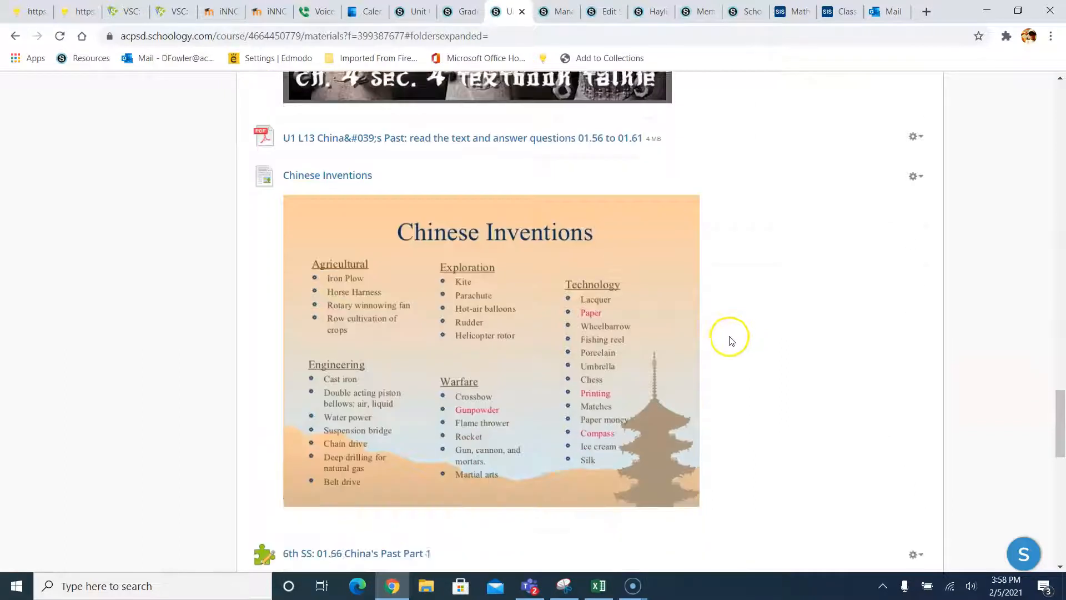
scroll(713, 324, "down", 7)
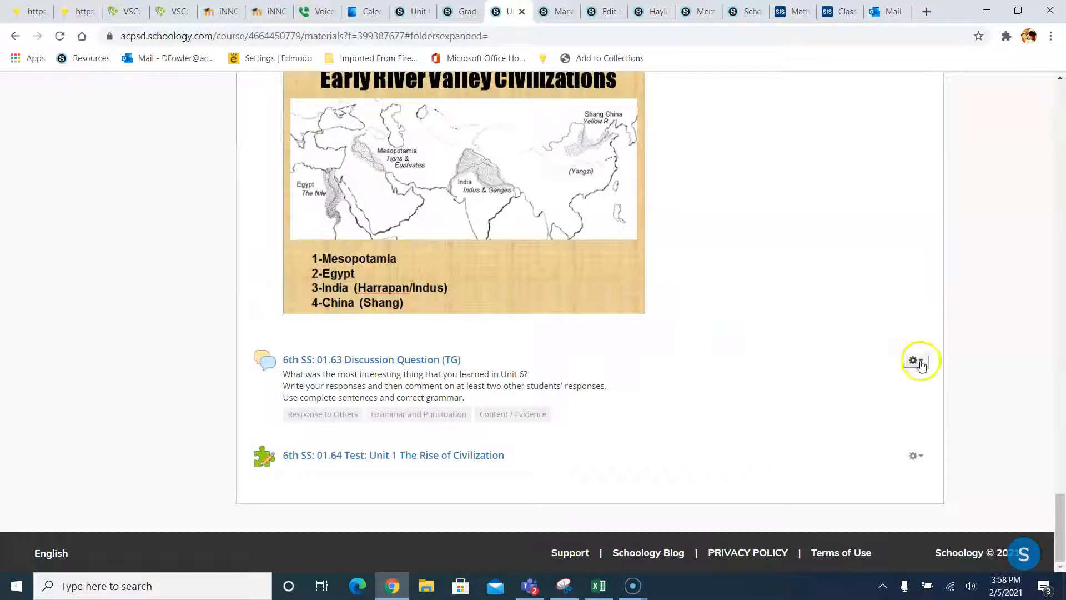
left_click(920, 362)
left_click(858, 458)
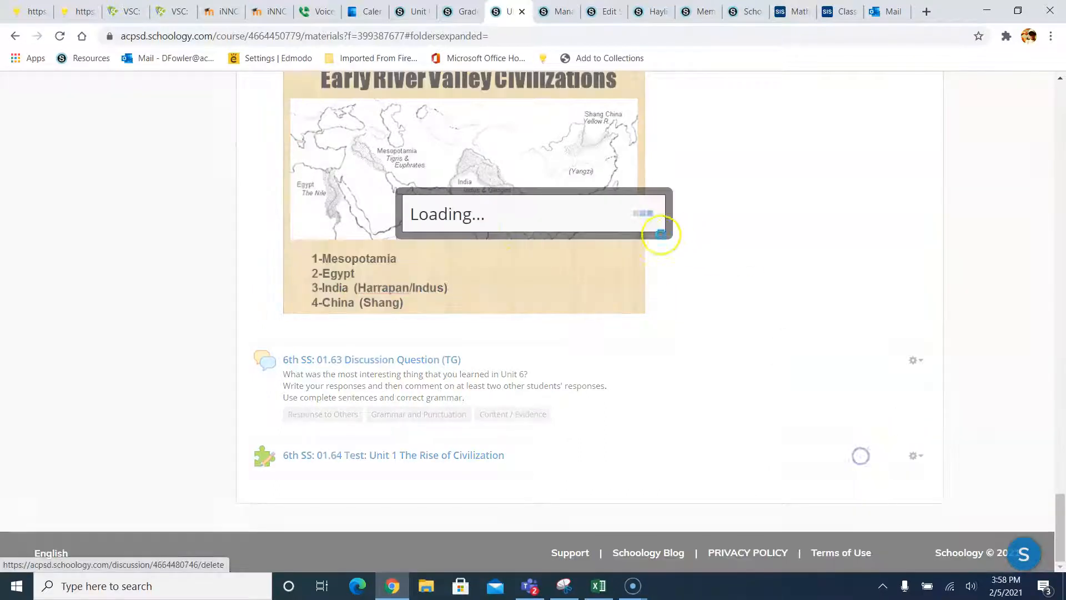
left_click(496, 250)
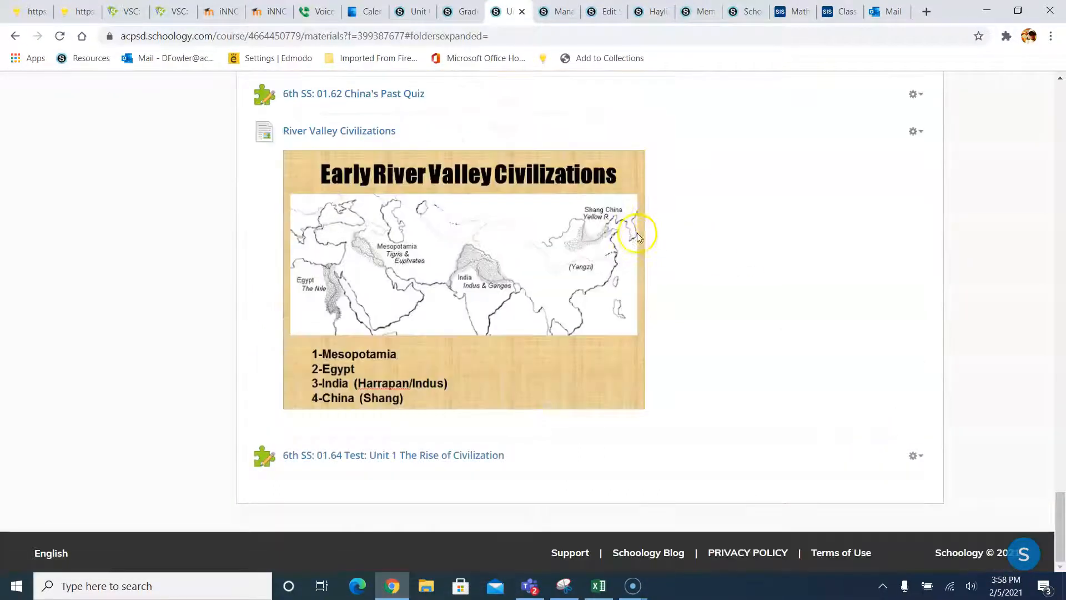
- Put the hunting and gathering forum in the 6th Grade World History grading category
scroll(659, 225, "up", 20)
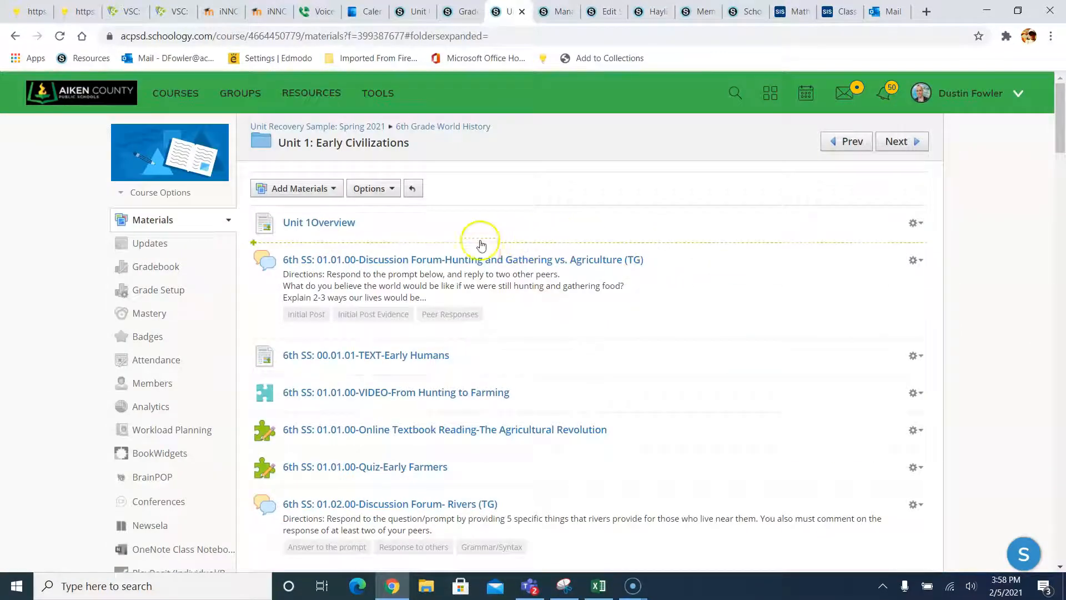
left_click(911, 262)
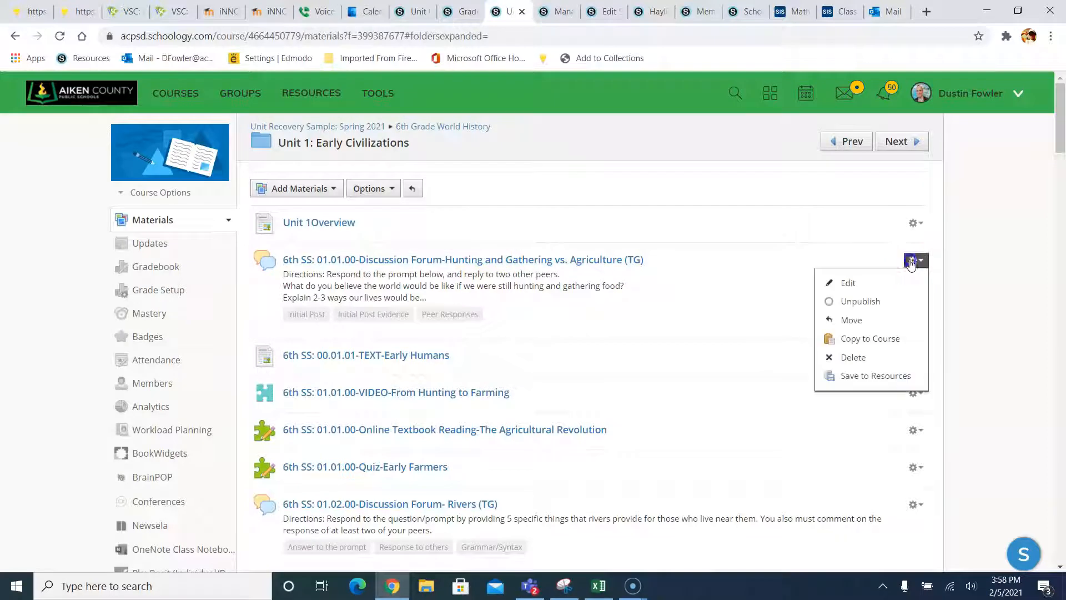
left_click(864, 283)
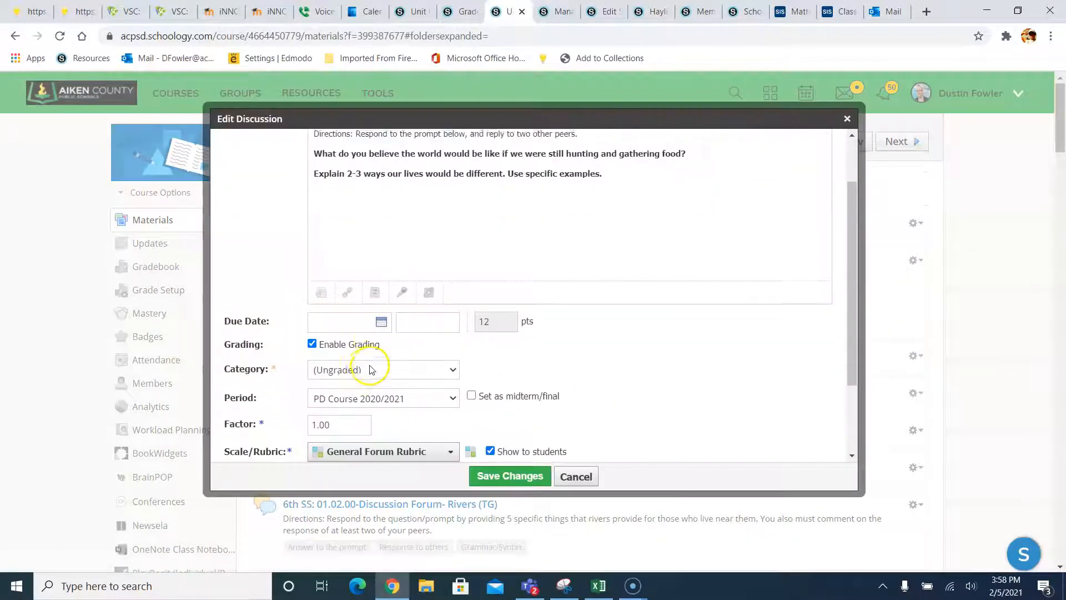
left_click(365, 368)
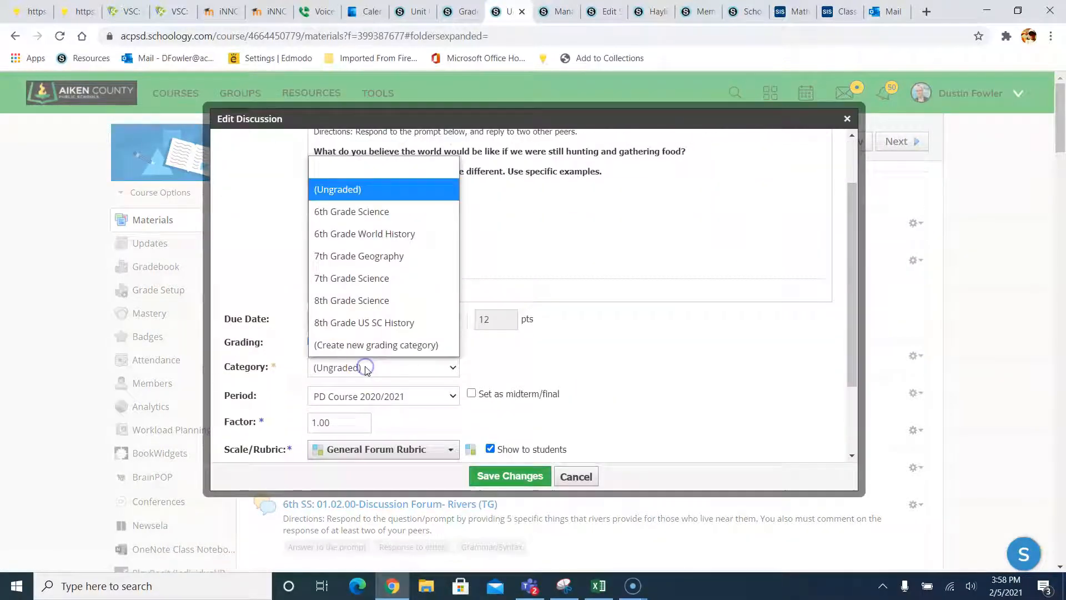
left_click(355, 238)
scroll(489, 411, "down", 2)
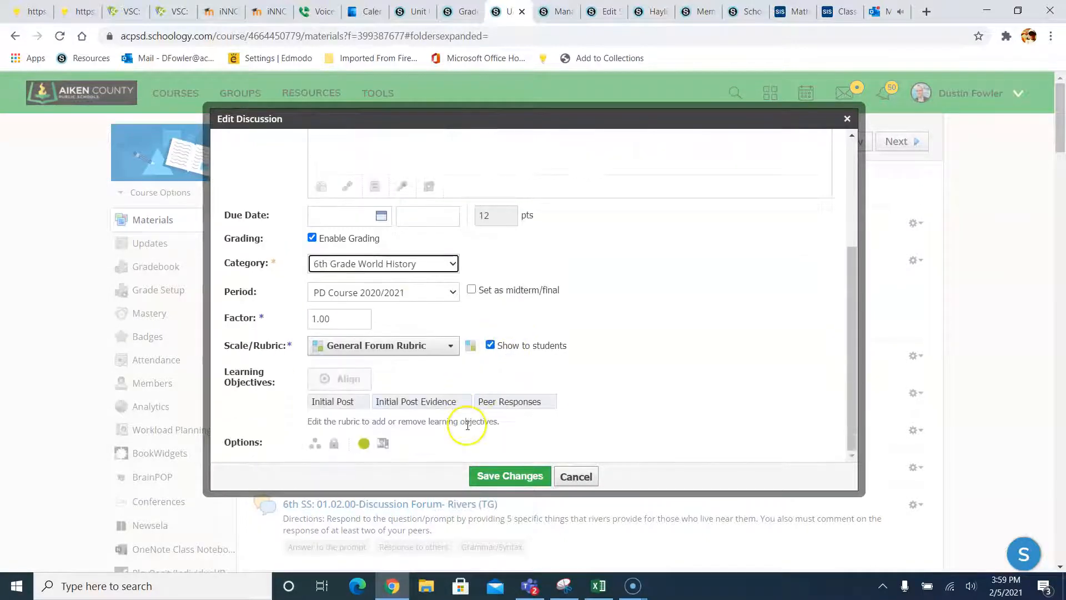
scroll(525, 424, "down", 1)
left_click(515, 407)
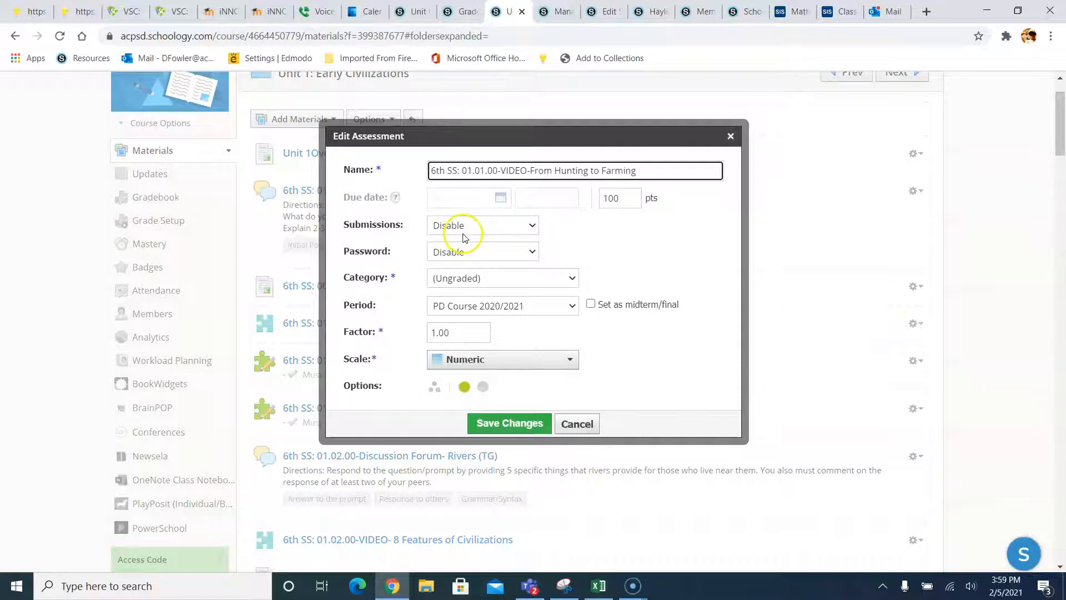
- Allow submissions on the From Hunting to Farming video and file it under 6th Grade World History
left_click(445, 227)
left_click(448, 245)
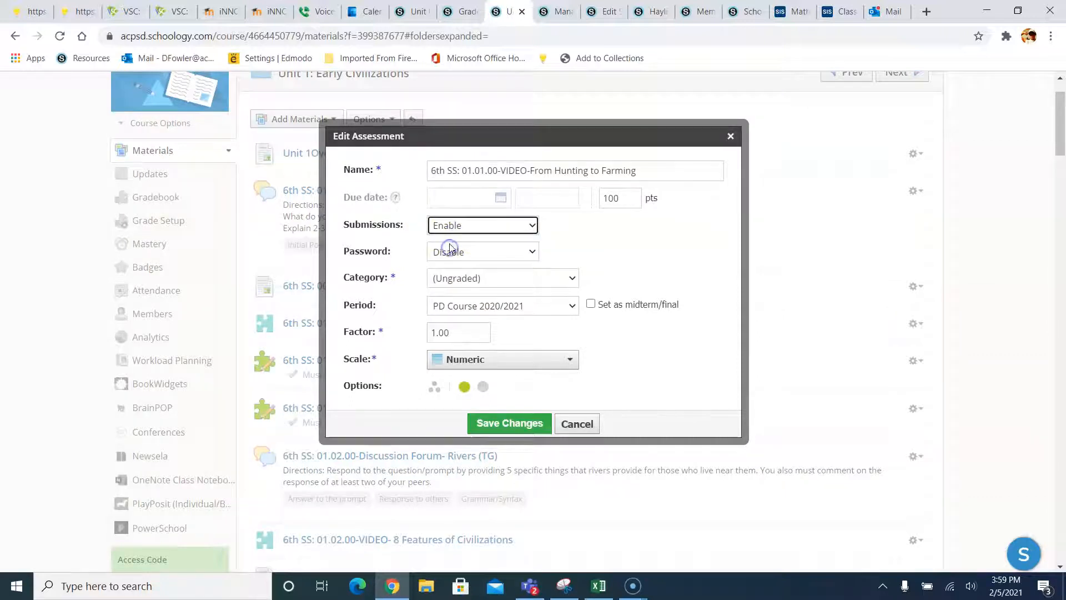
left_click(461, 275)
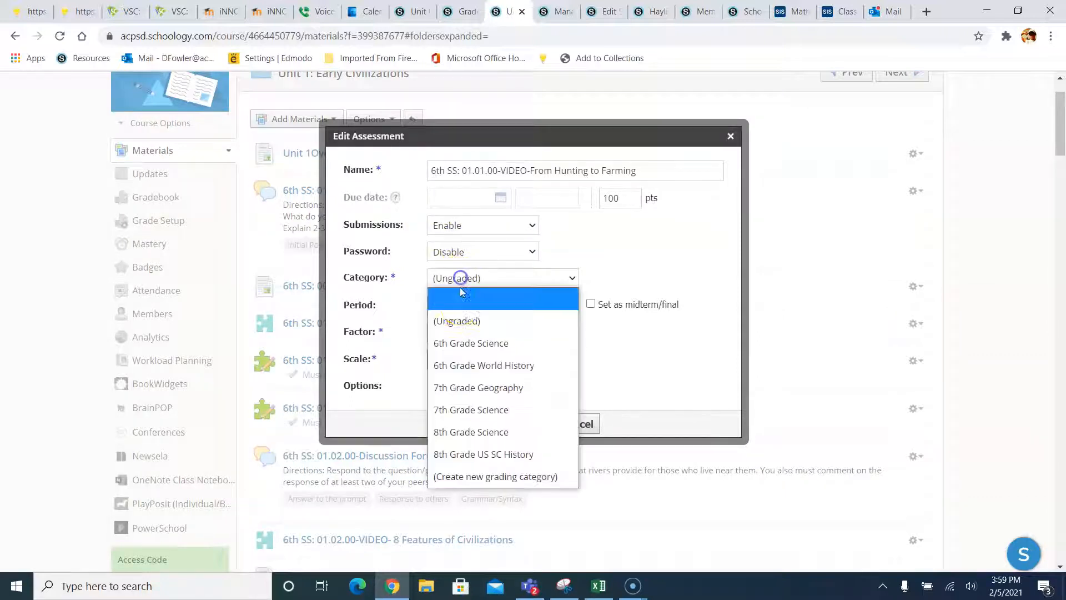
left_click(462, 365)
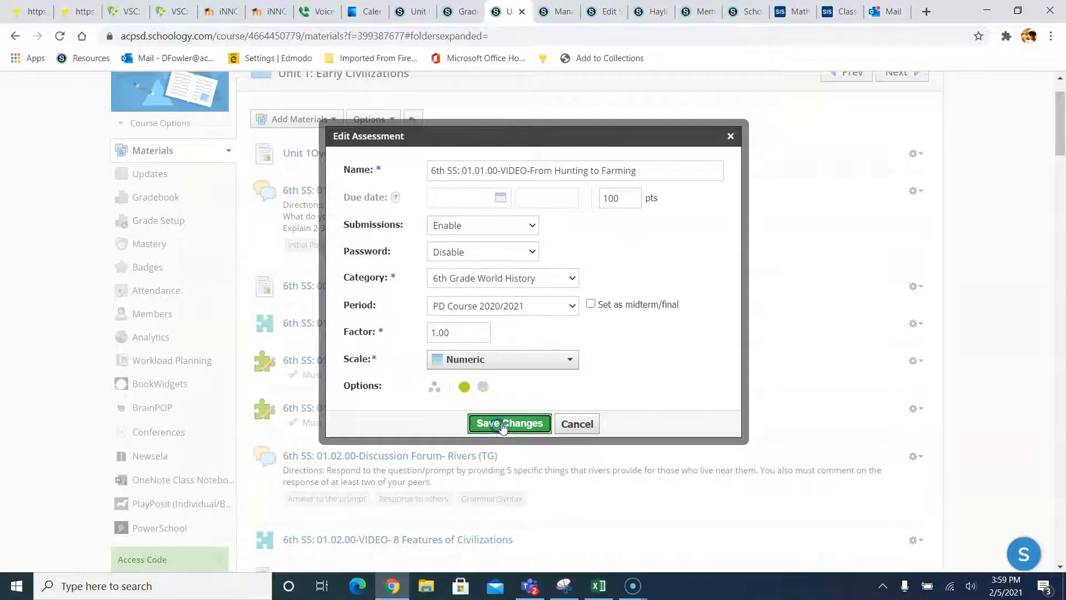
left_click(507, 423)
- Move the Agricultural Revolution textbook reading into the 6th Grade World History category
left_click(913, 362)
left_click(844, 384)
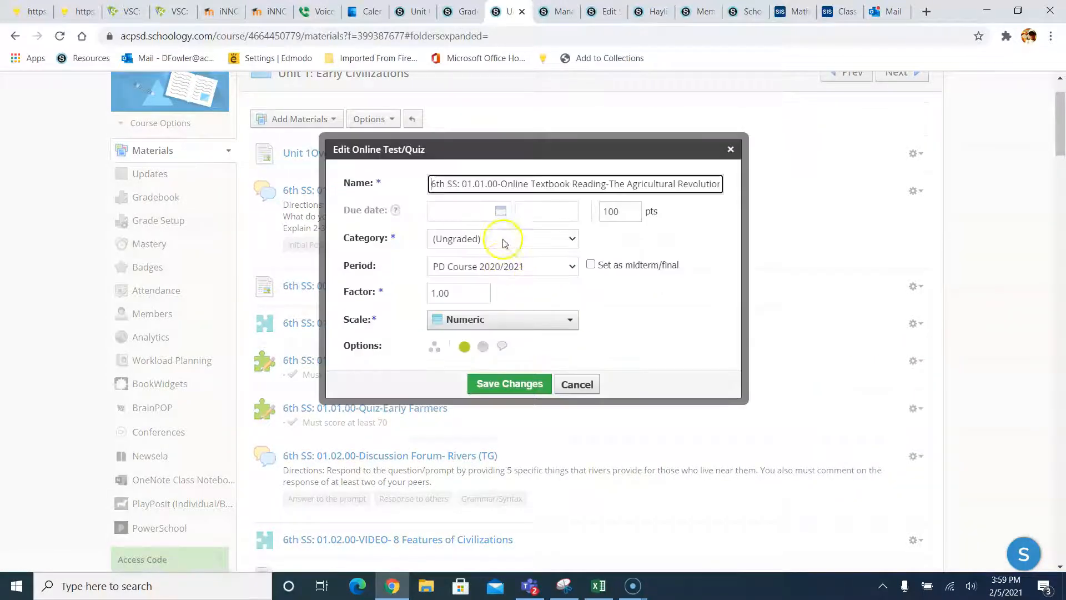
left_click(504, 241)
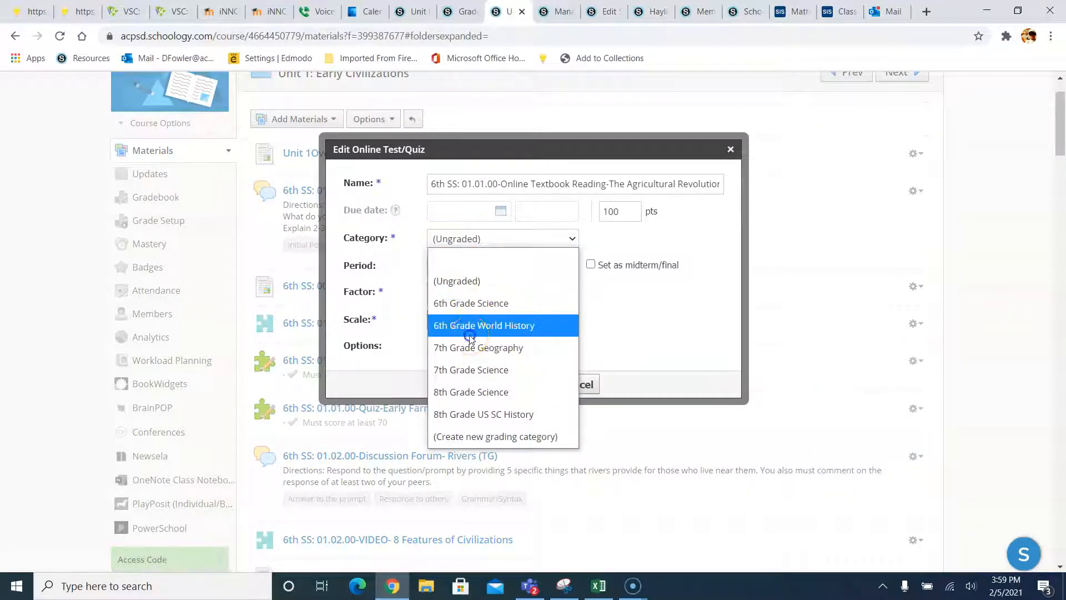
left_click(470, 325)
left_click(507, 384)
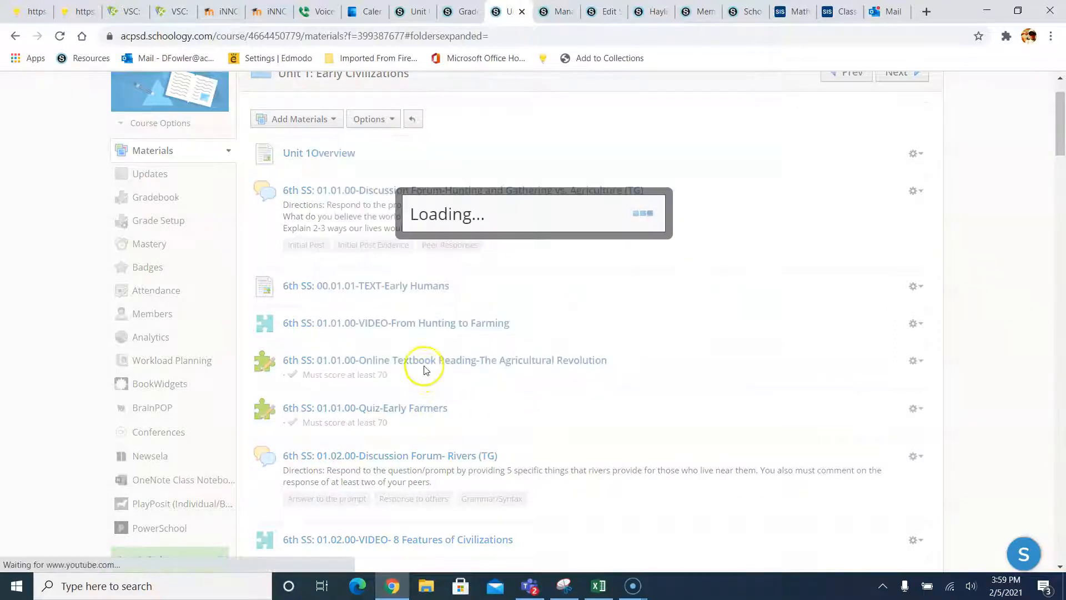
- Review the Agricultural Revolution reading's assessment settings in a new tab, then return to Unit 1
right_click(427, 369)
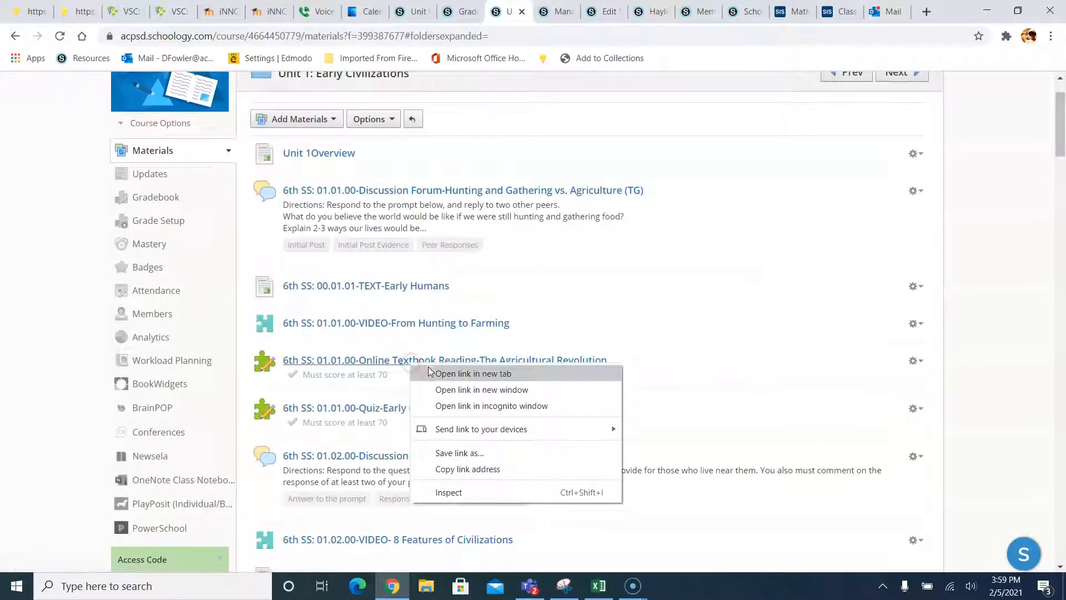
left_click(428, 371)
left_click(522, 11)
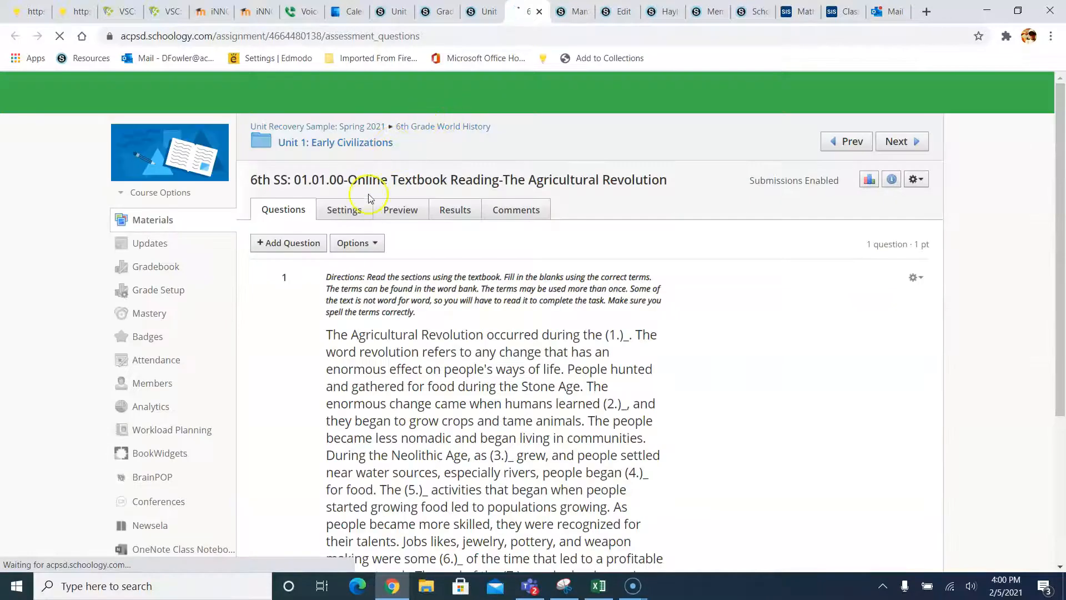
left_click(351, 209)
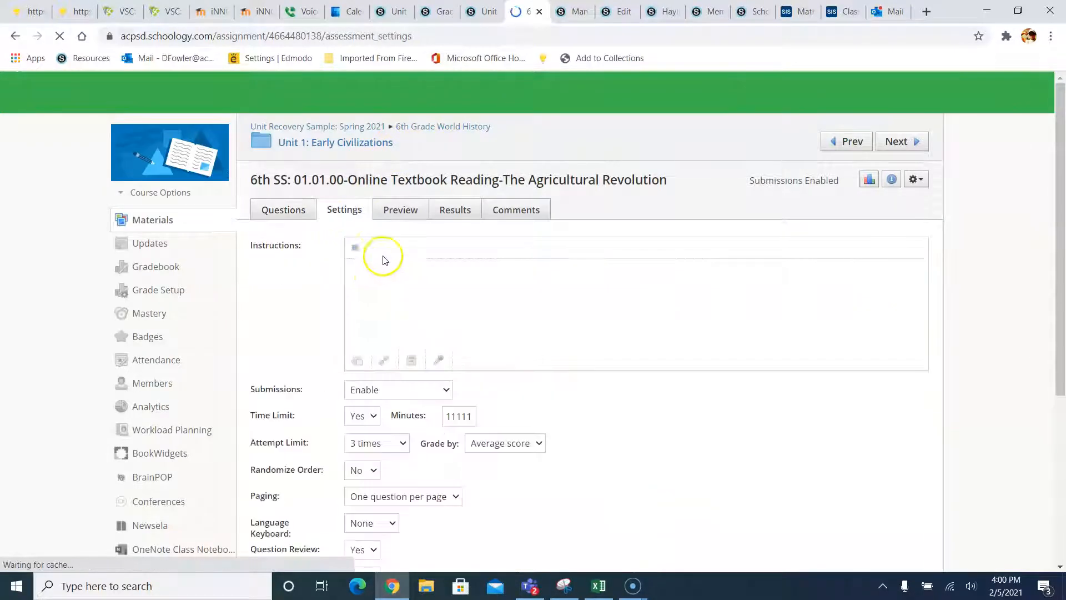
scroll(385, 331, "down", 1)
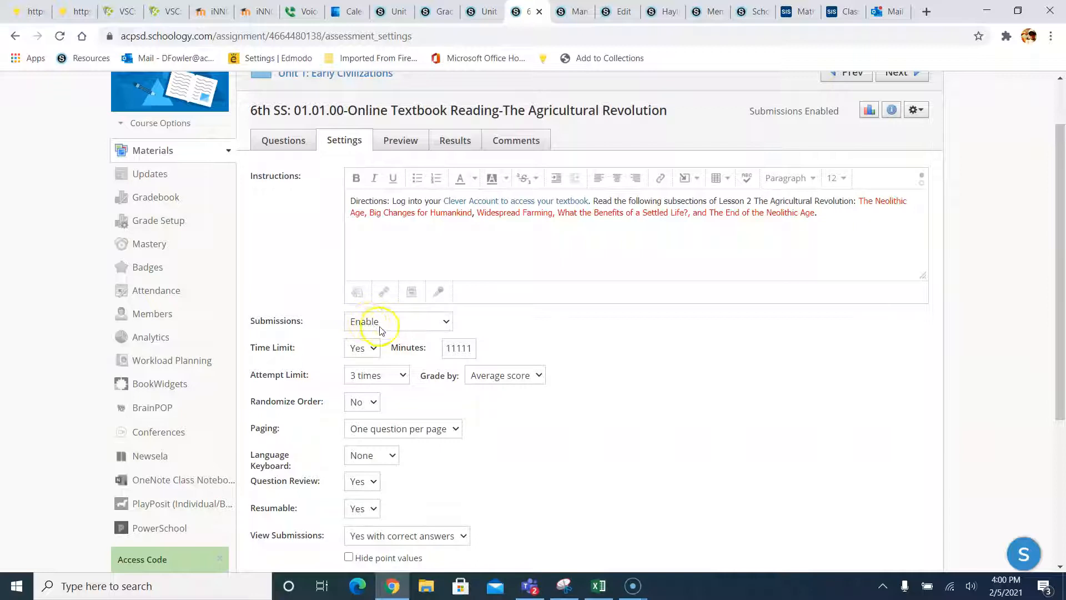
scroll(509, 344, "down", 5)
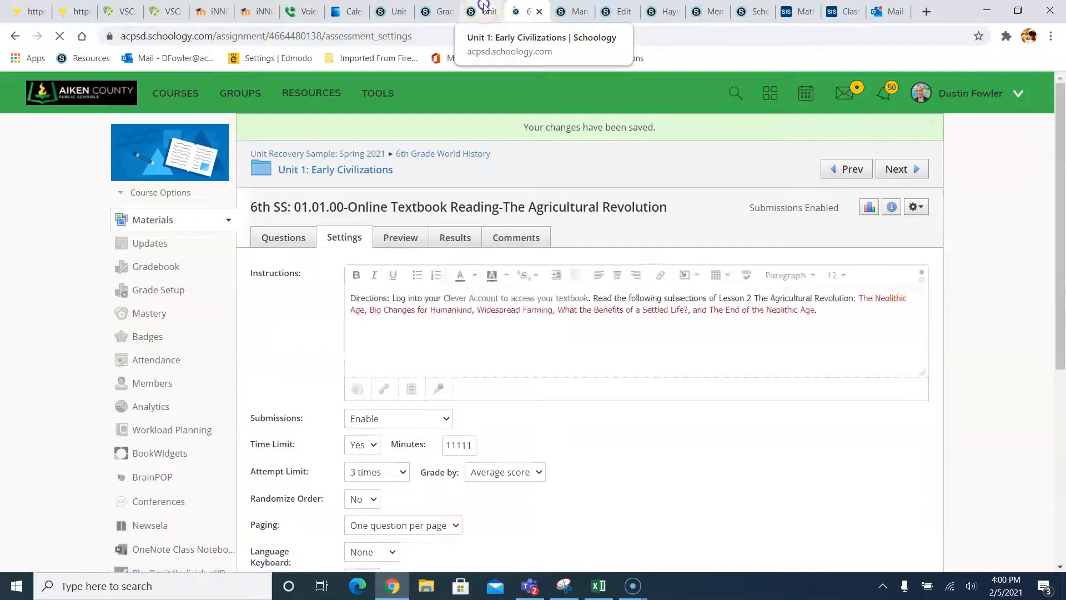
left_click(484, 11)
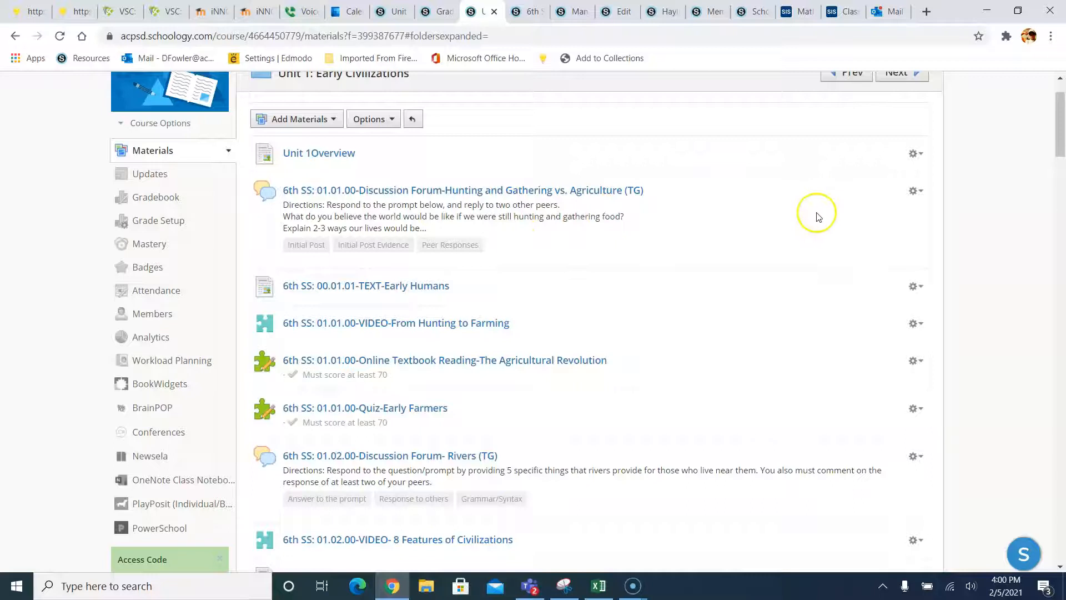
- Open edit forms for the Hunting and Gathering discussion and Hunting to Farming video in new tabs
left_click(913, 191)
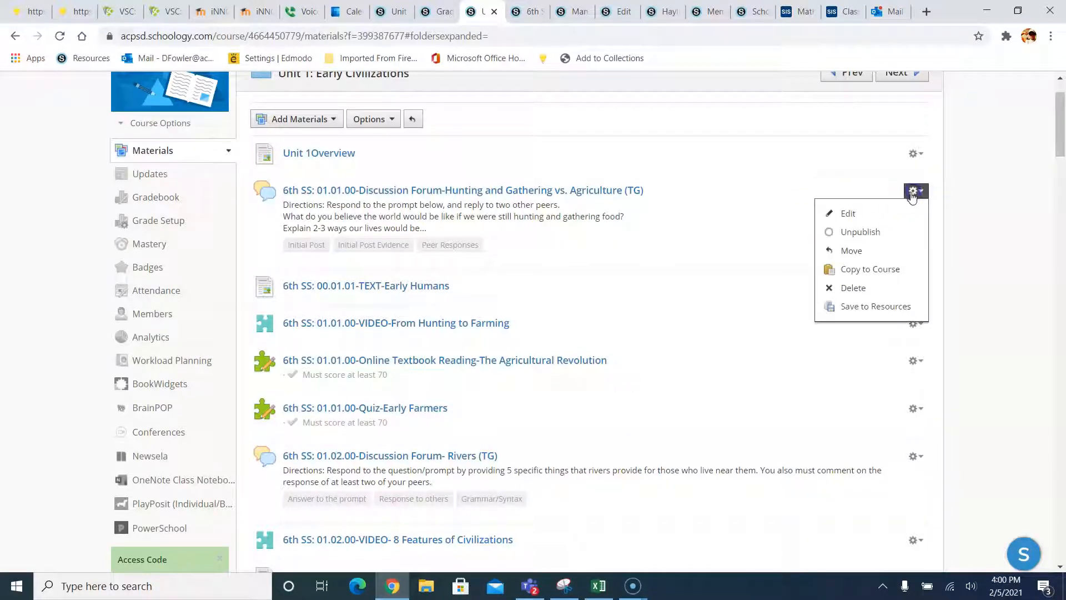
right_click(865, 213)
left_click(875, 218)
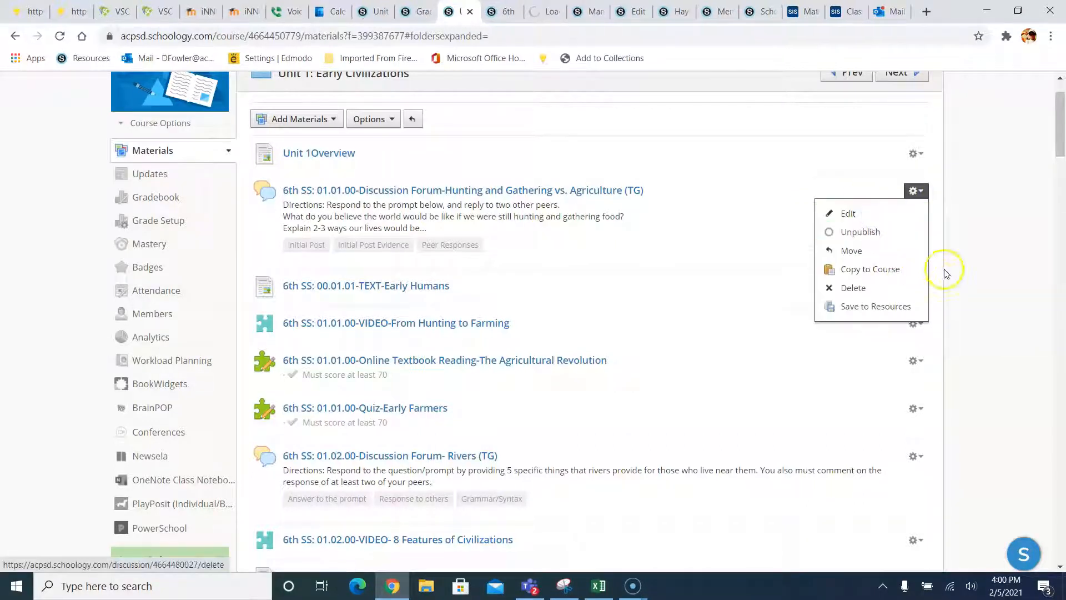
left_click(945, 273)
left_click(911, 286)
left_click(978, 312)
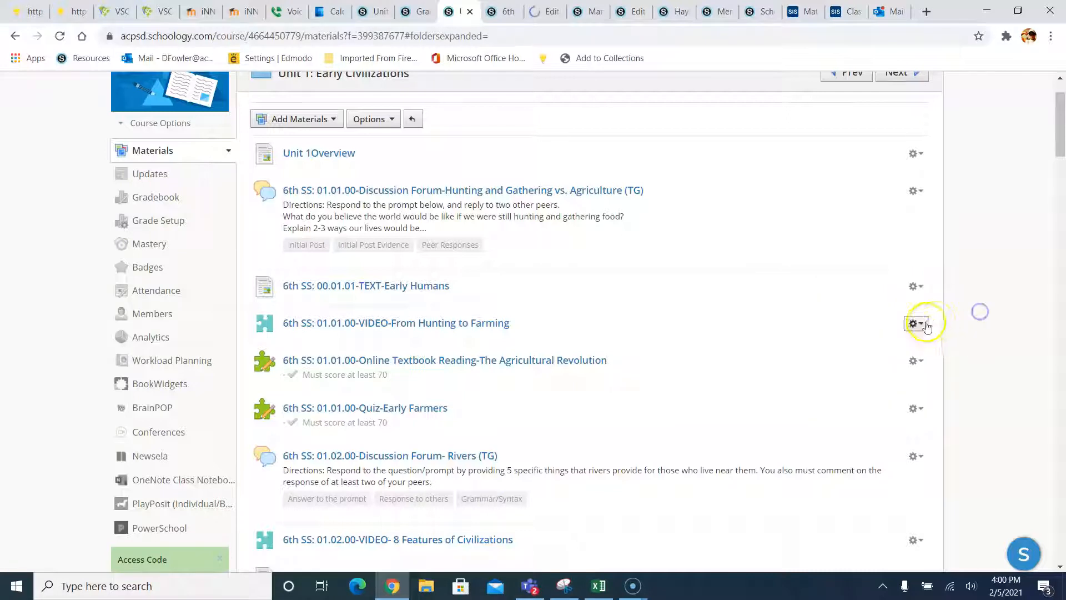
left_click(925, 325)
right_click(884, 344)
left_click(894, 350)
left_click(968, 350)
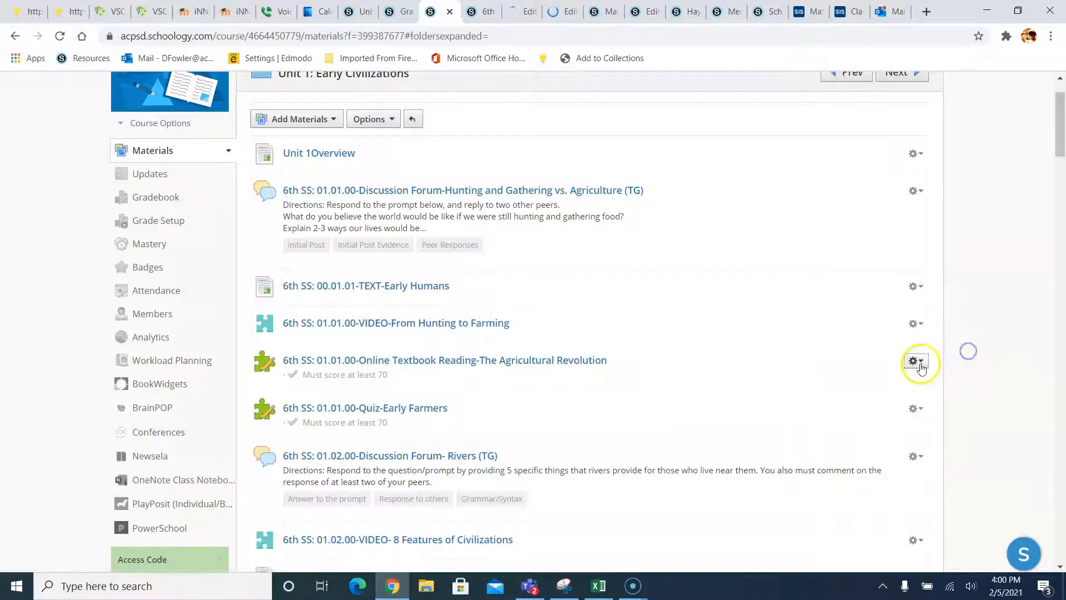
- Open edit forms for the Agricultural Revolution reading, Early Farmers quiz and Rivers discussion in new tabs
left_click(916, 361)
right_click(875, 381)
left_click(887, 385)
left_click(945, 411)
left_click(915, 408)
right_click(877, 431)
left_click(888, 436)
left_click(970, 438)
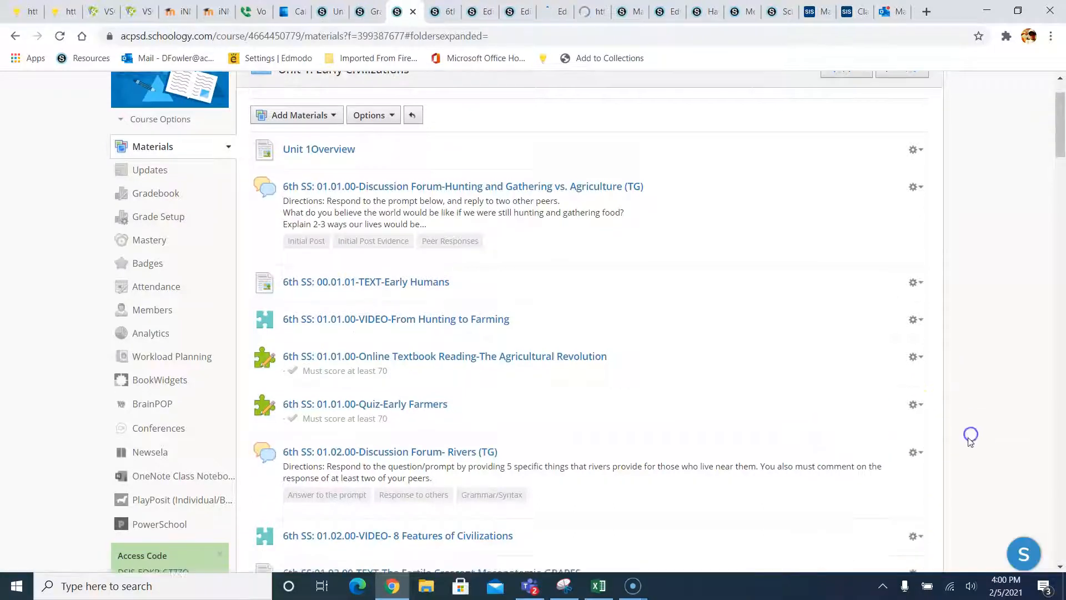
scroll(970, 439, "down", 1)
left_click(914, 386)
right_click(877, 410)
left_click(888, 414)
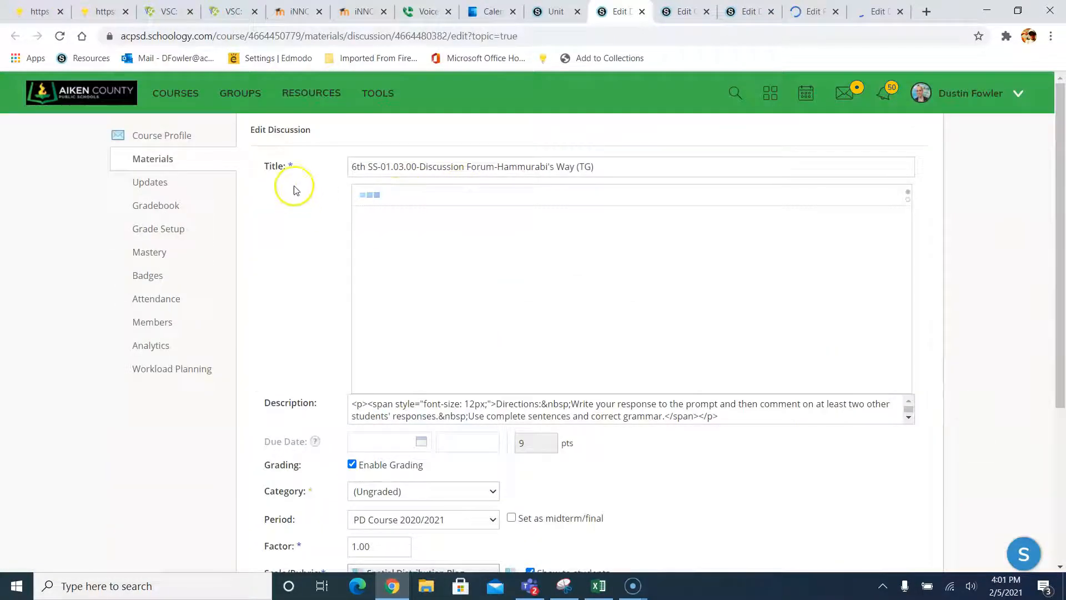
- Save the open discussion and the Mesopotamia quiz under 6th Grade World History
scroll(352, 231, "down", 2)
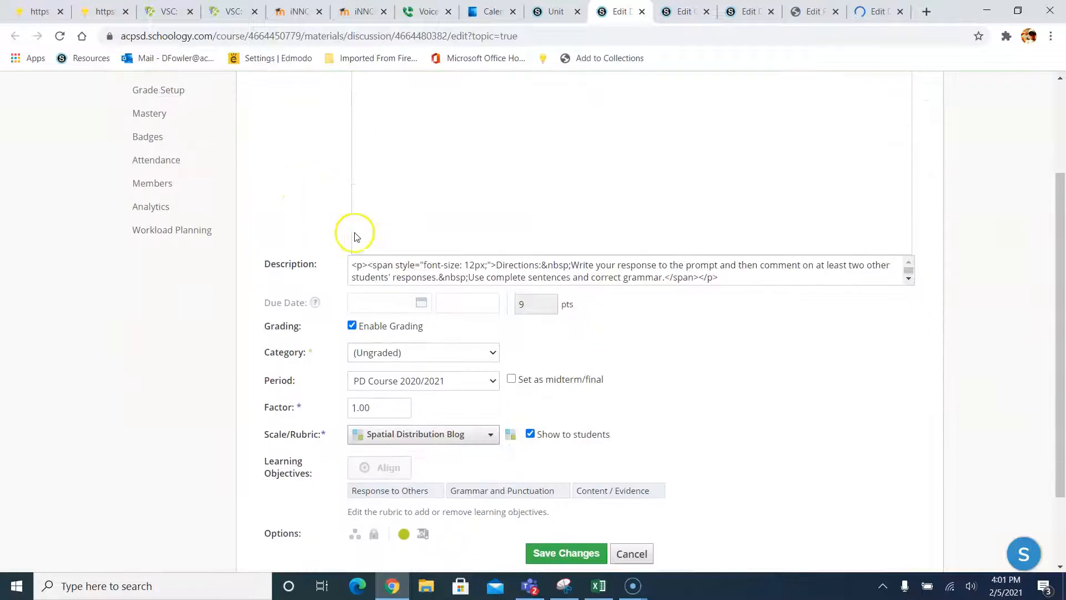
left_click(382, 355)
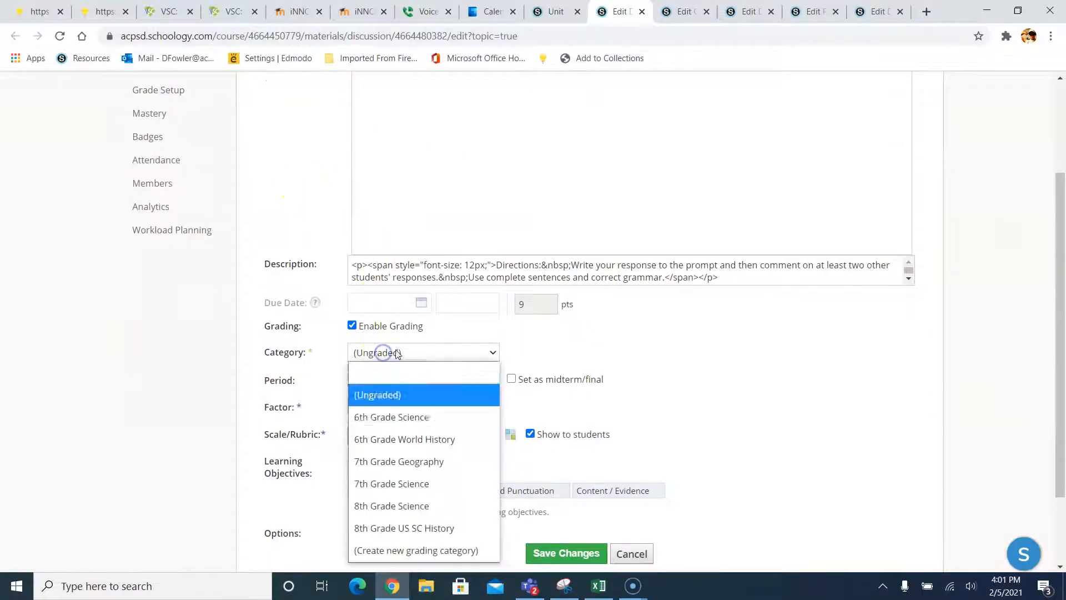
left_click(399, 439)
left_click(572, 552)
left_click(674, 11)
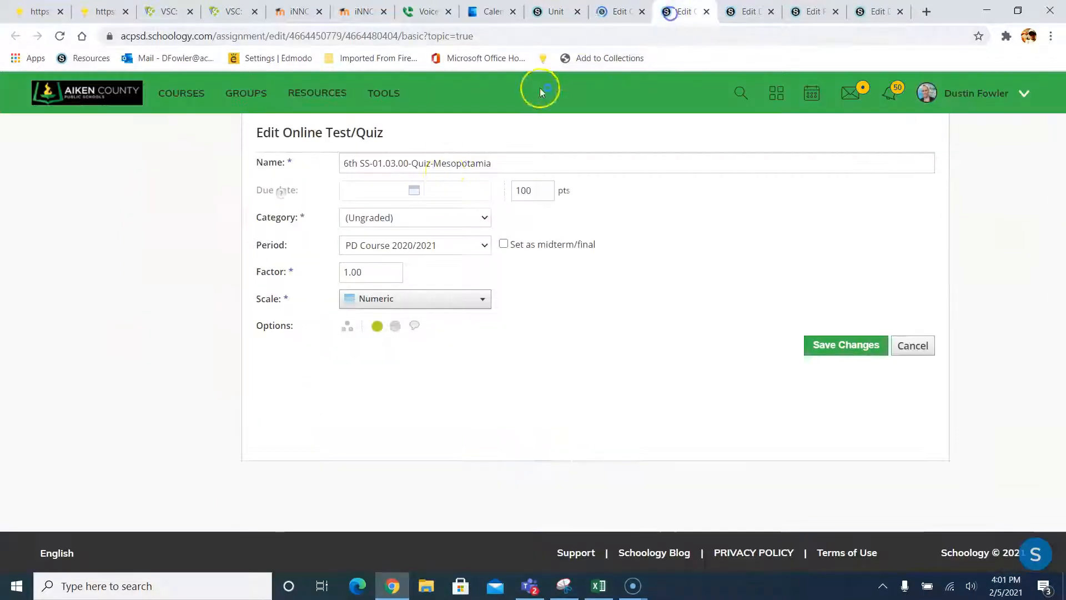
left_click(415, 219)
left_click(389, 306)
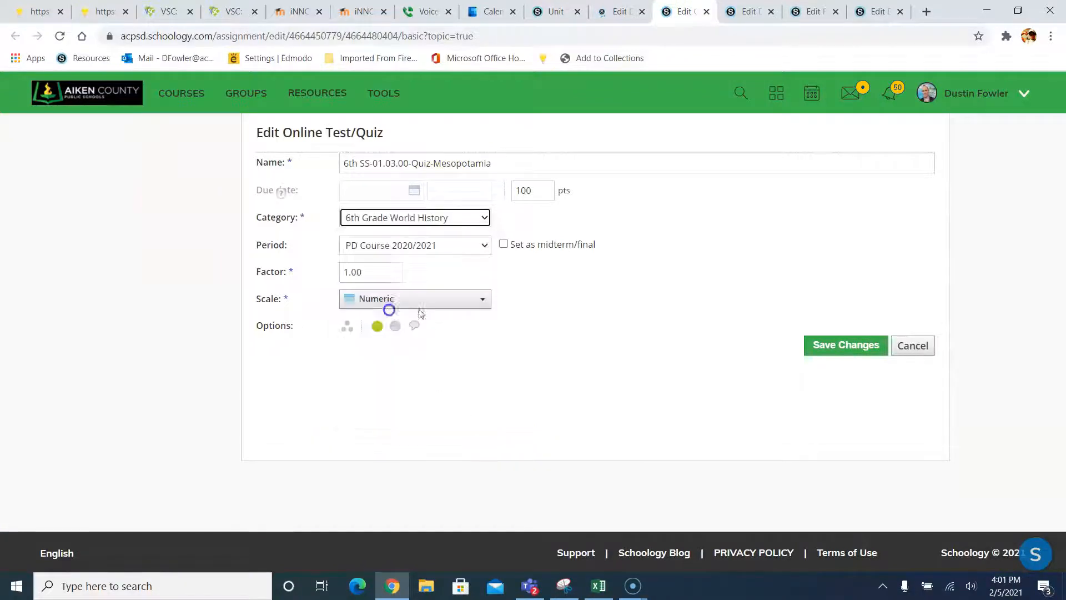
left_click(817, 344)
- Save the Code of Hammurabi discussion under 6th Grade World History
left_click(746, 11)
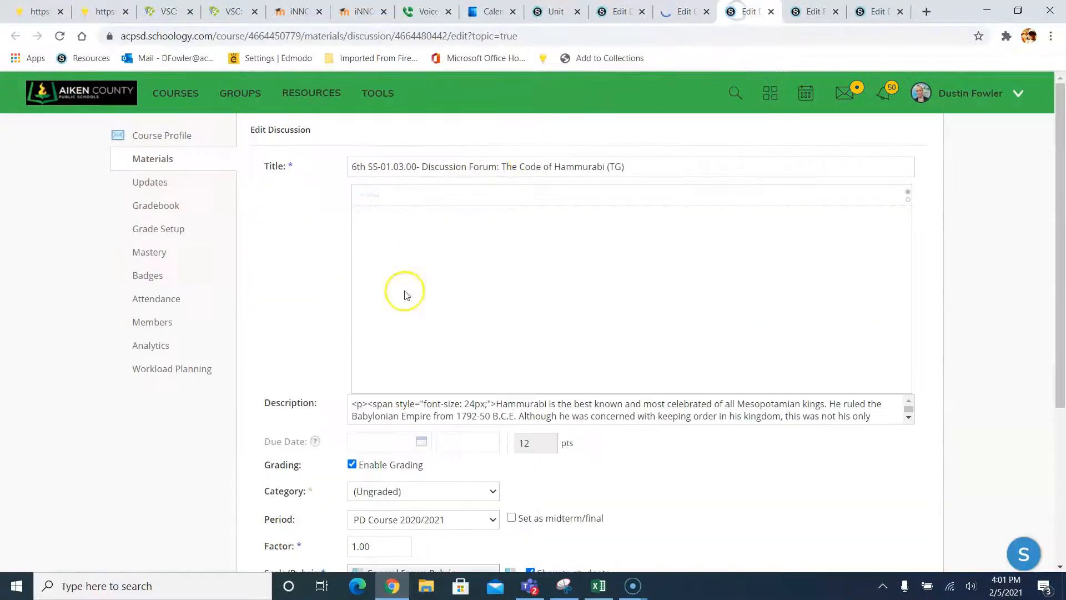
scroll(404, 295, "down", 3)
left_click(393, 352)
left_click(392, 438)
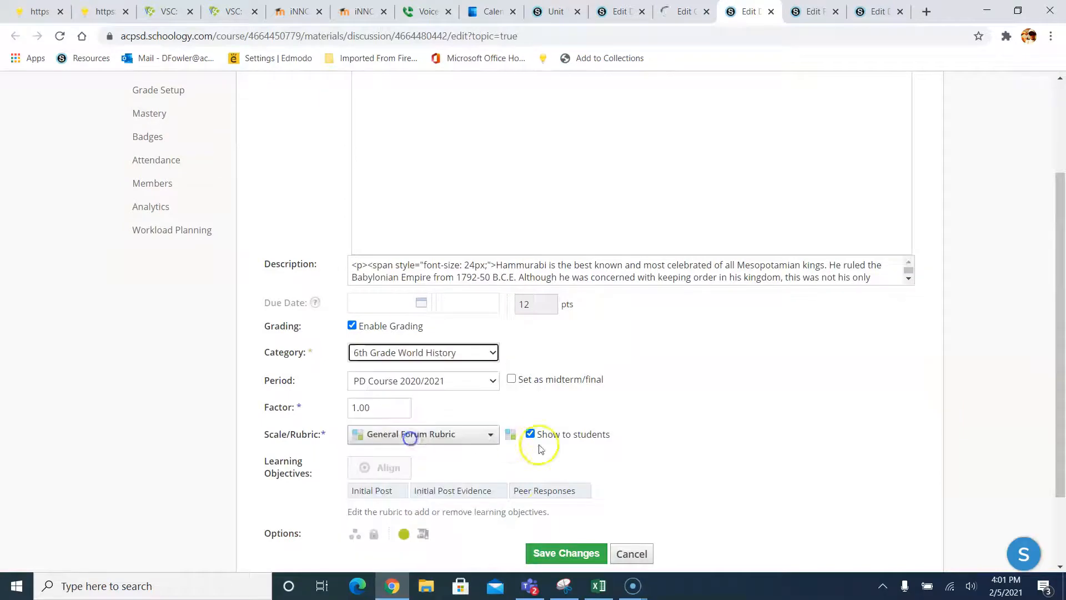
left_click(550, 553)
- Put the Egypt Map discussion in 6th Grade World History with grading turned off, and save
left_click(810, 12)
scroll(381, 299, "down", 10)
scroll(492, 528, "down", 4)
scroll(462, 415, "down", 2)
scroll(457, 408, "up", 5)
scroll(642, 188, "down", 5)
scroll(886, 395, "up", 5)
key("ctrl+Tab")
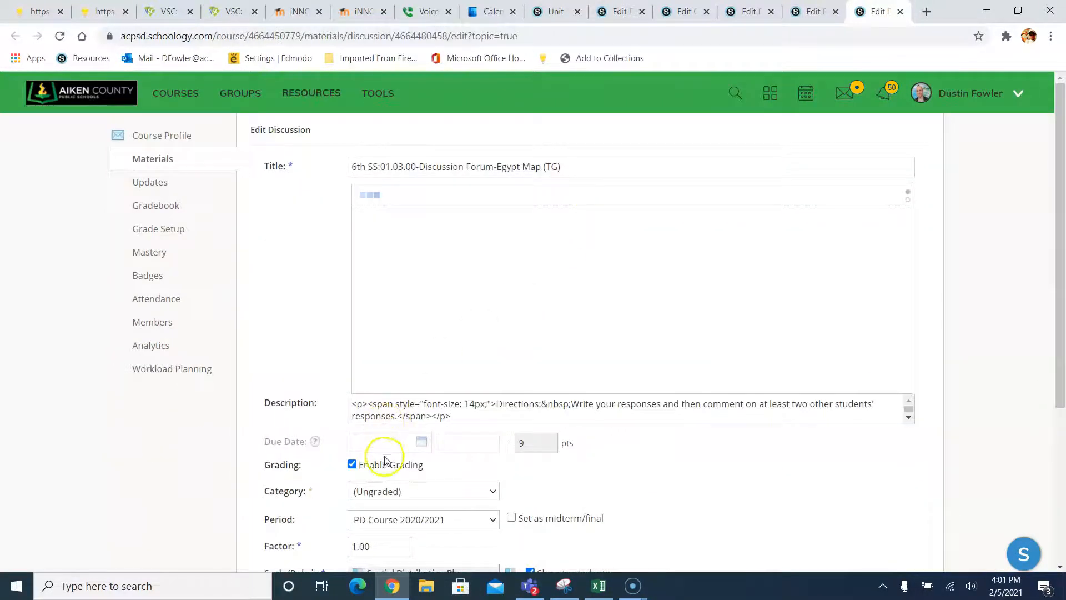
left_click(489, 491)
left_click(408, 358)
left_click(702, 470)
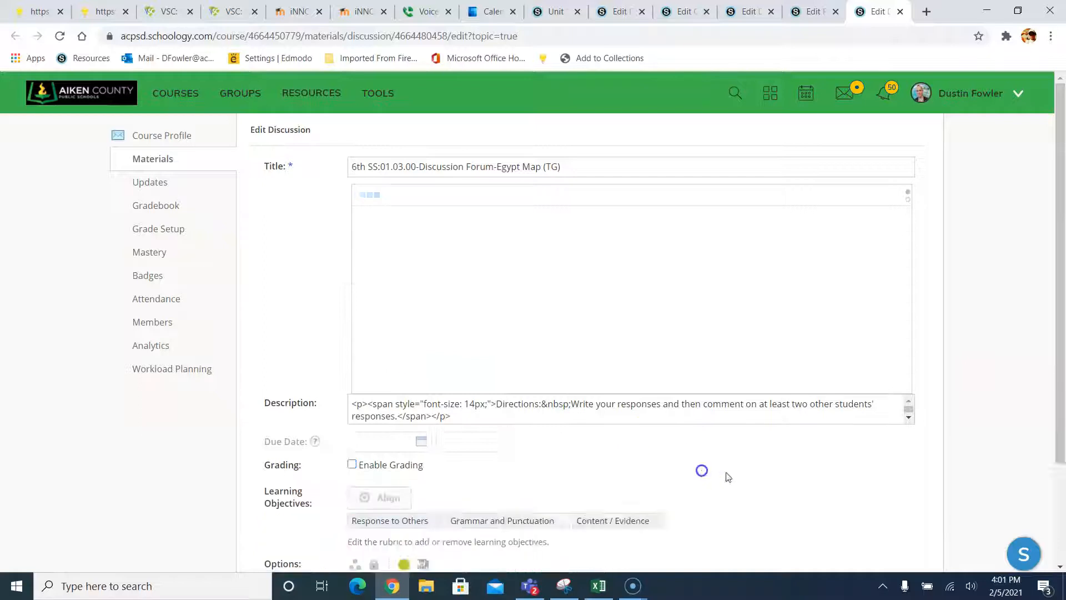
scroll(727, 477, "down", 2)
left_click(559, 465)
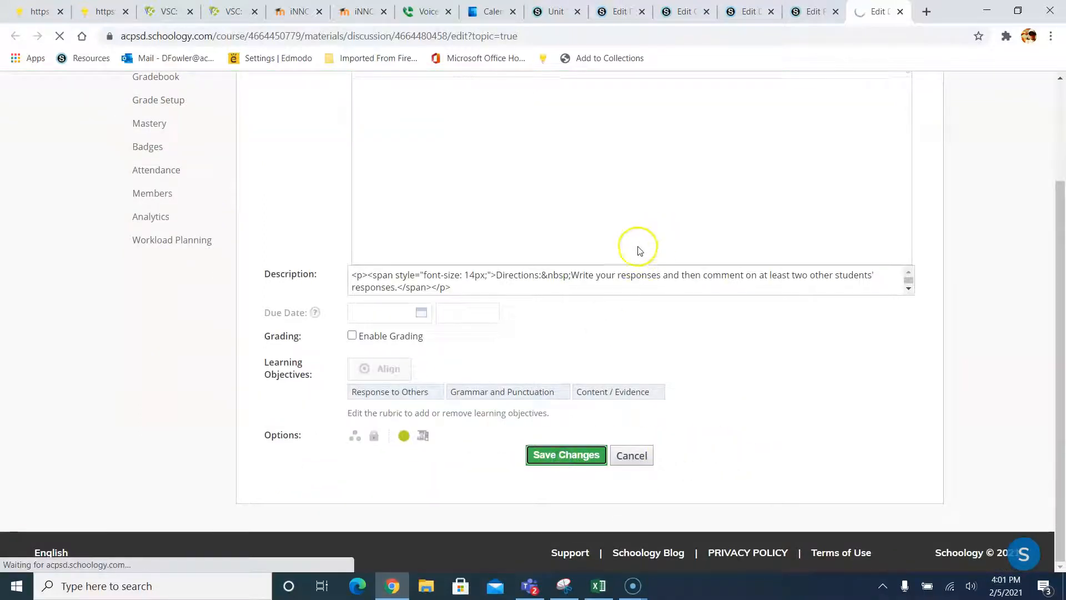
- Return to the Unit 1 materials and open the course gradebook's Bulk Edit page
left_click(576, 20)
scroll(580, 226, "up", 15)
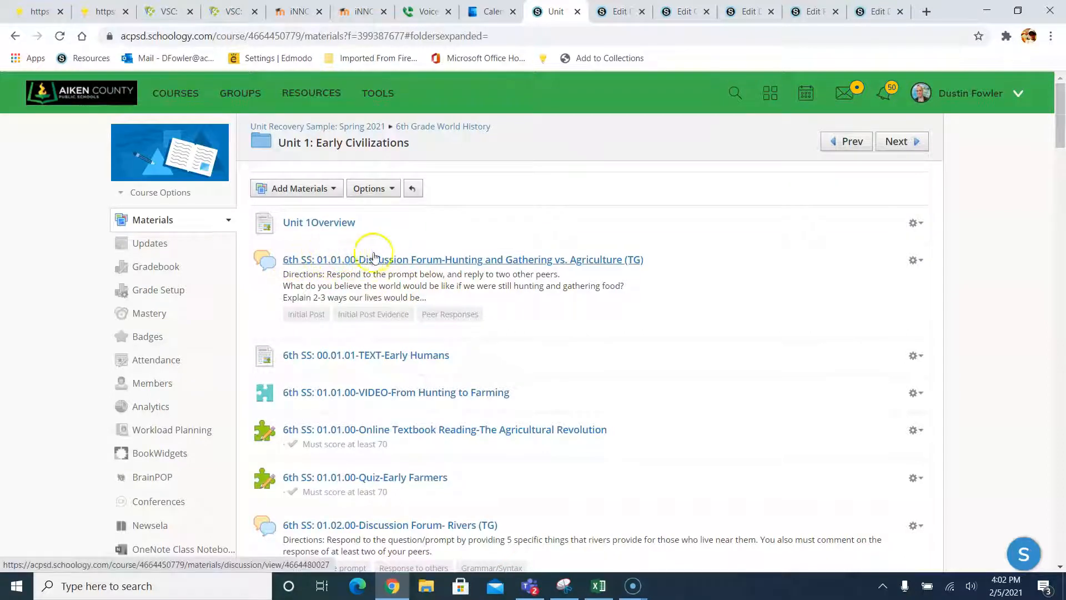
scroll(305, 309, "down", 1)
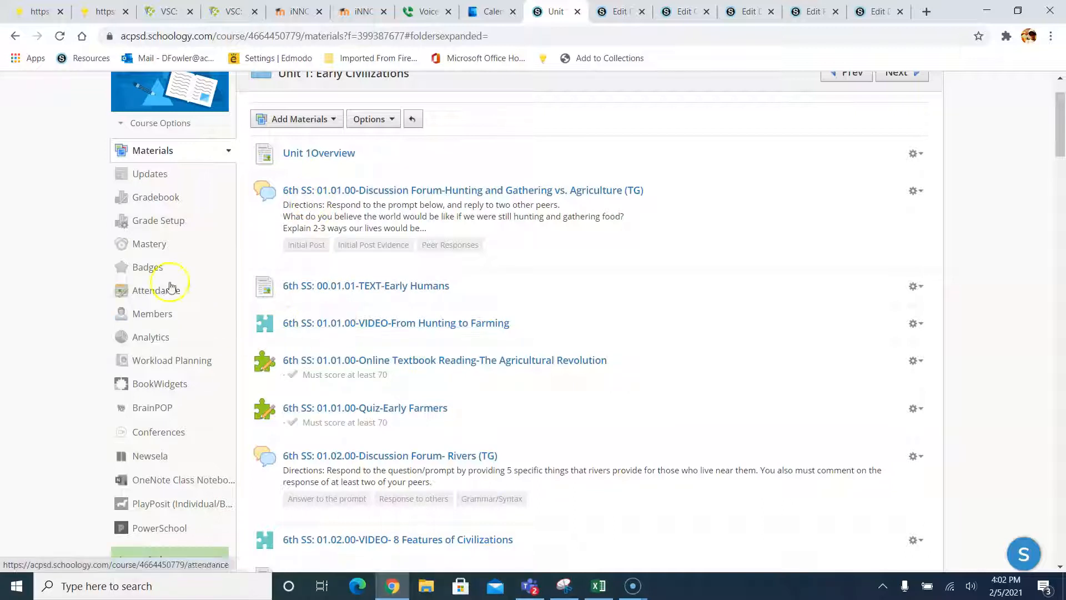
left_click(156, 199)
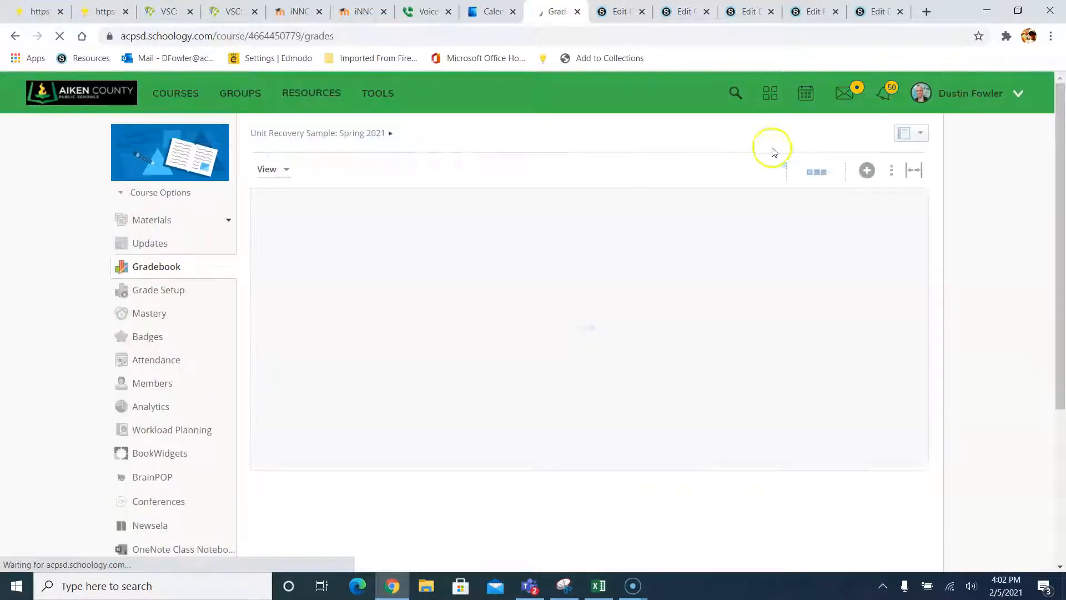
left_click(890, 171)
left_click(868, 188)
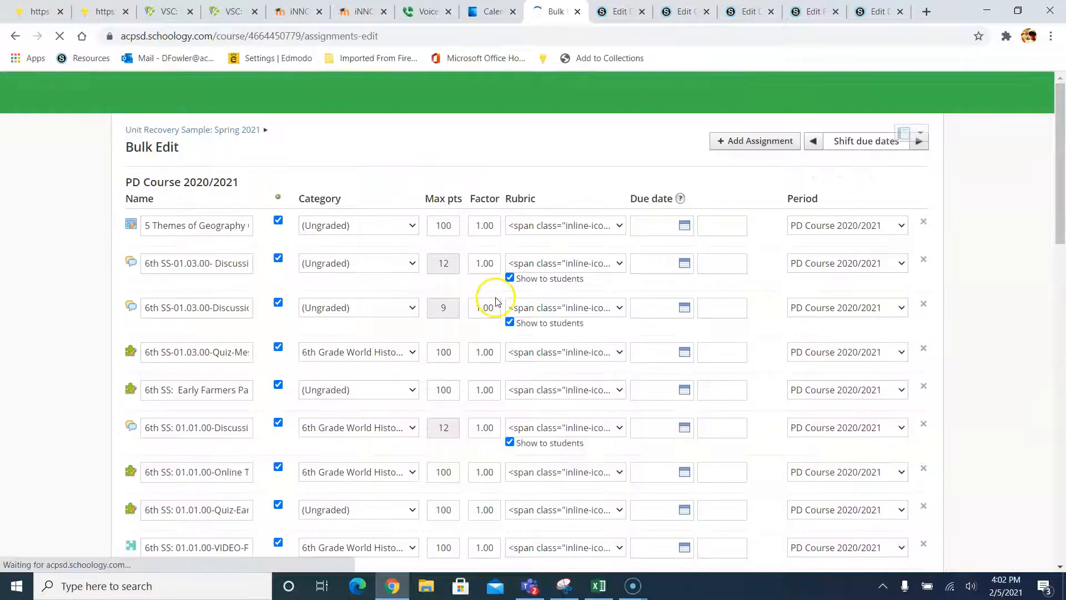
- Assign the first four assignments, Early Farmers and the 01.01.00 discussion to 6th Grade World History
scroll(206, 275, "down", 3)
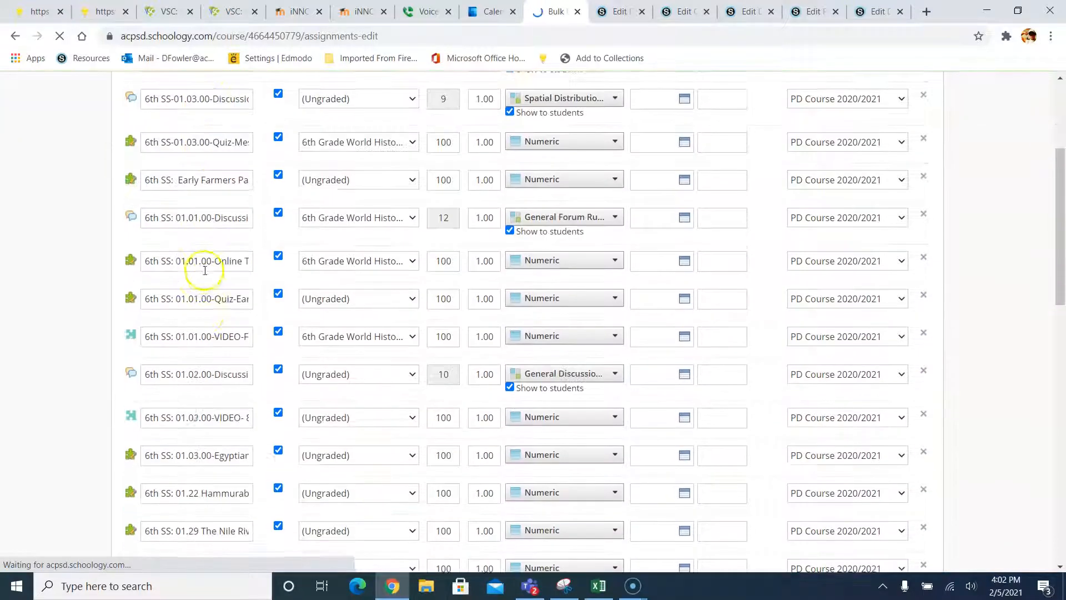
scroll(197, 311, "down", 10)
scroll(203, 337, "up", 7)
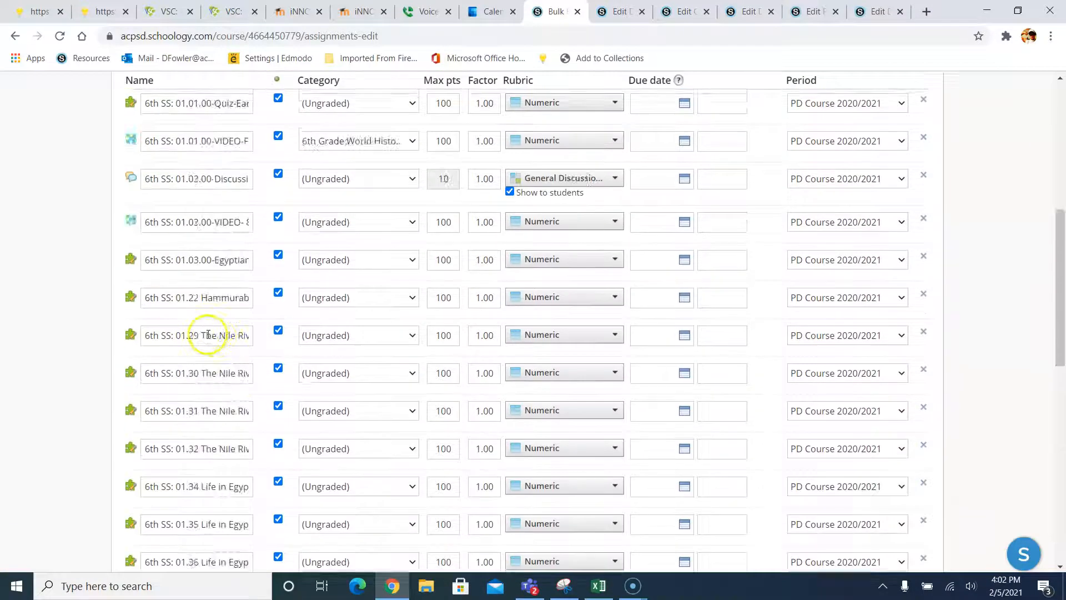
scroll(208, 334, "up", 5)
left_click(330, 170)
left_click(333, 211)
left_click(333, 208)
left_click(335, 250)
left_click(333, 251)
left_click(333, 291)
left_click(335, 289)
left_click(338, 335)
left_click(338, 333)
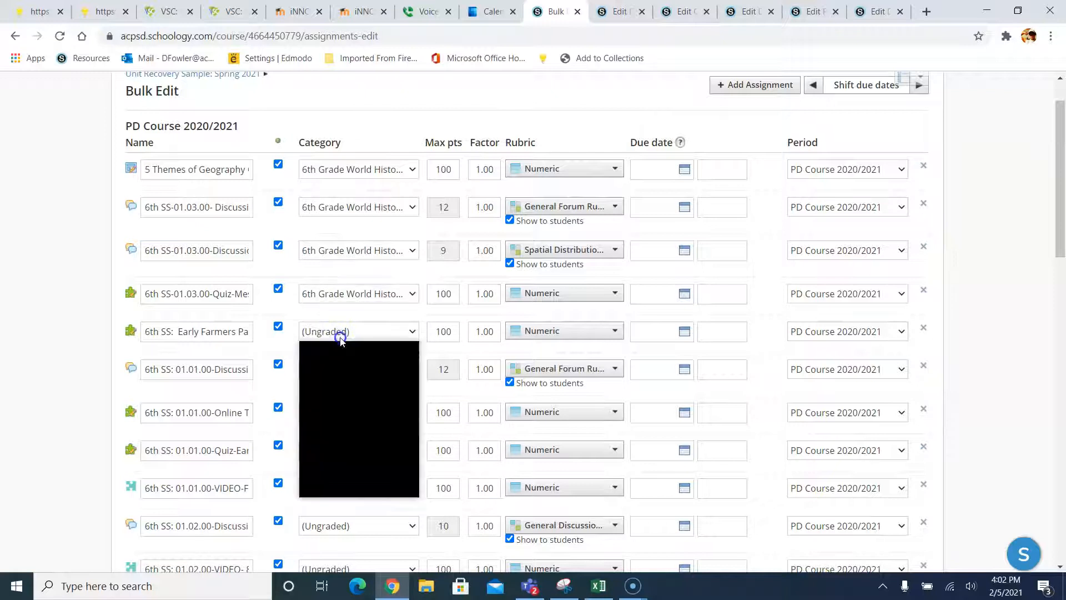
left_click(344, 382)
left_click(348, 368)
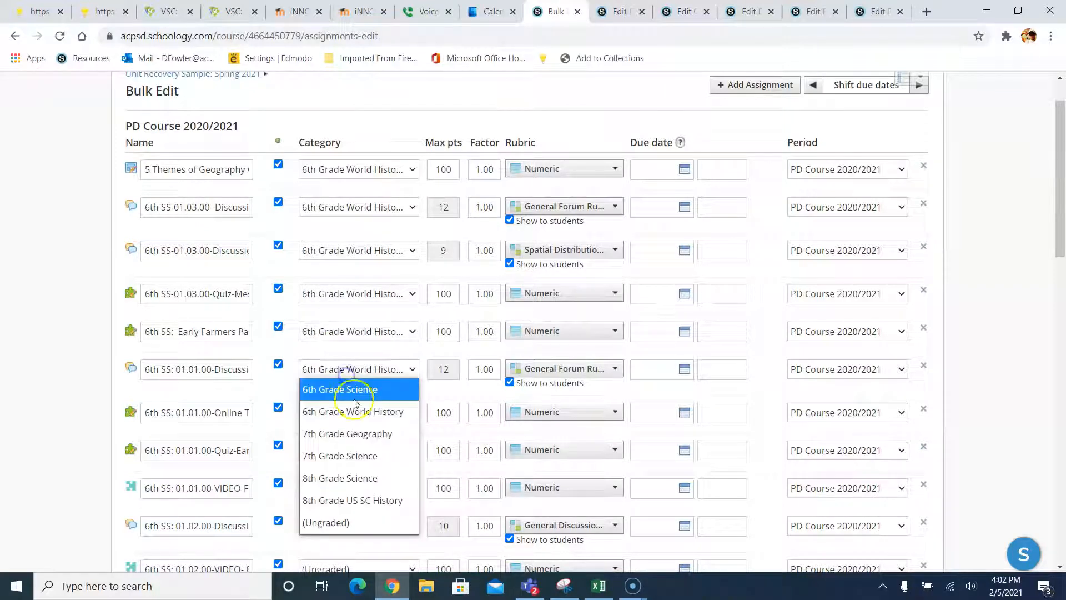
left_click(184, 376)
- Move the 01.01.00 quiz, 01.02.00 discussion and video, and the Egyptian assignment into 6th Grade World History
scroll(333, 317, "down", 3)
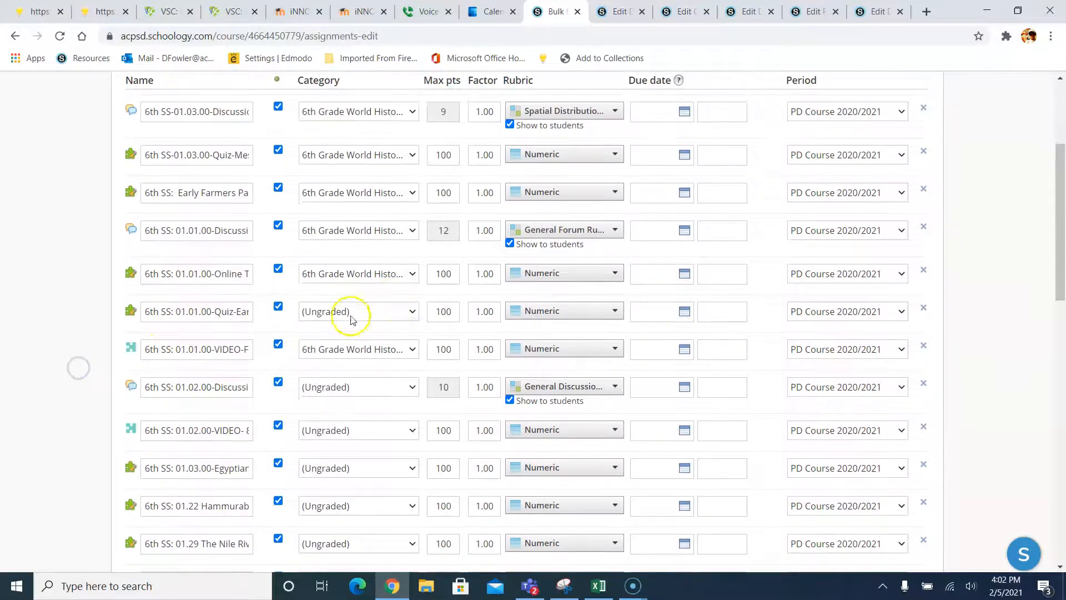
left_click(347, 311)
left_click(352, 362)
left_click(345, 384)
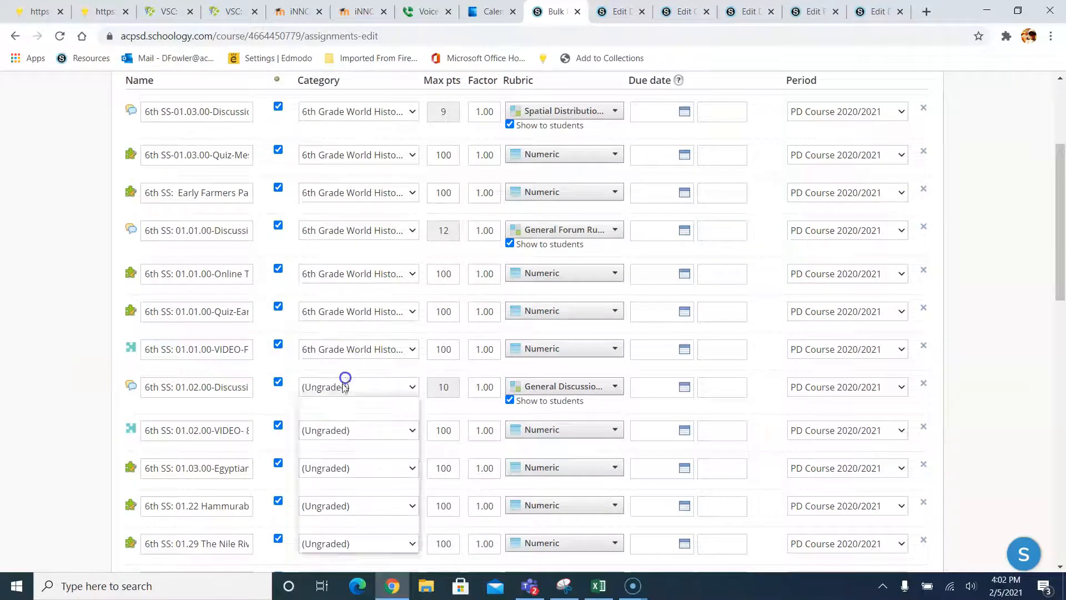
left_click(344, 429)
scroll(331, 367, "down", 2)
scroll(331, 368, "down", 3)
left_click(345, 224)
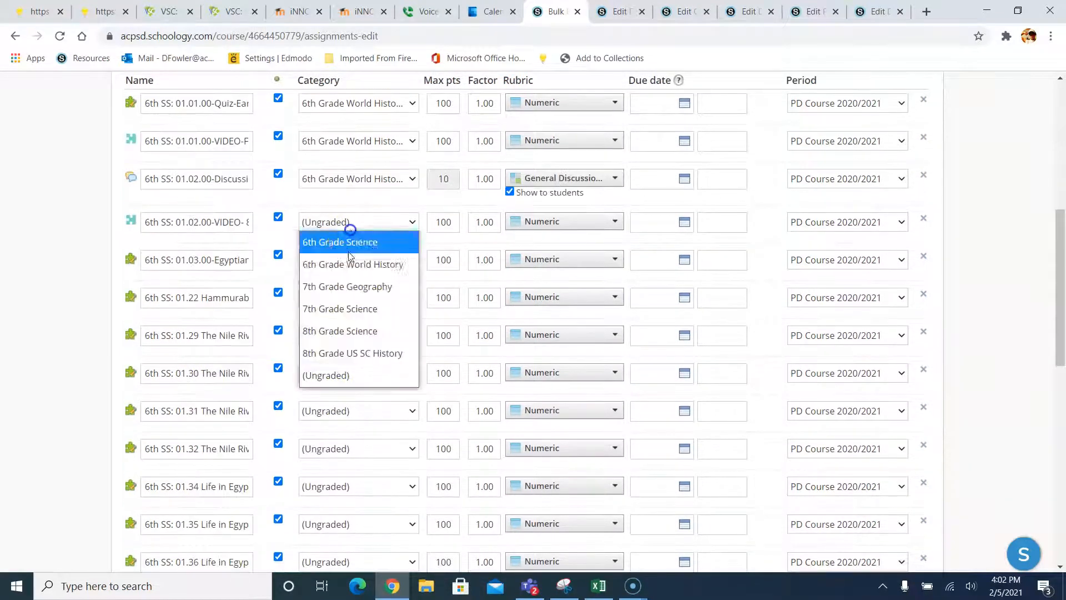
left_click(348, 265)
left_click(348, 265)
left_click(350, 305)
- File the 01.22, 01.29 and 01.30 assignments under 6th Grade World History, leave 01.31 unchanged, and save
left_click(350, 302)
left_click(349, 340)
left_click(347, 337)
left_click(348, 377)
left_click(345, 374)
left_click(348, 414)
left_click(348, 410)
left_click(73, 294)
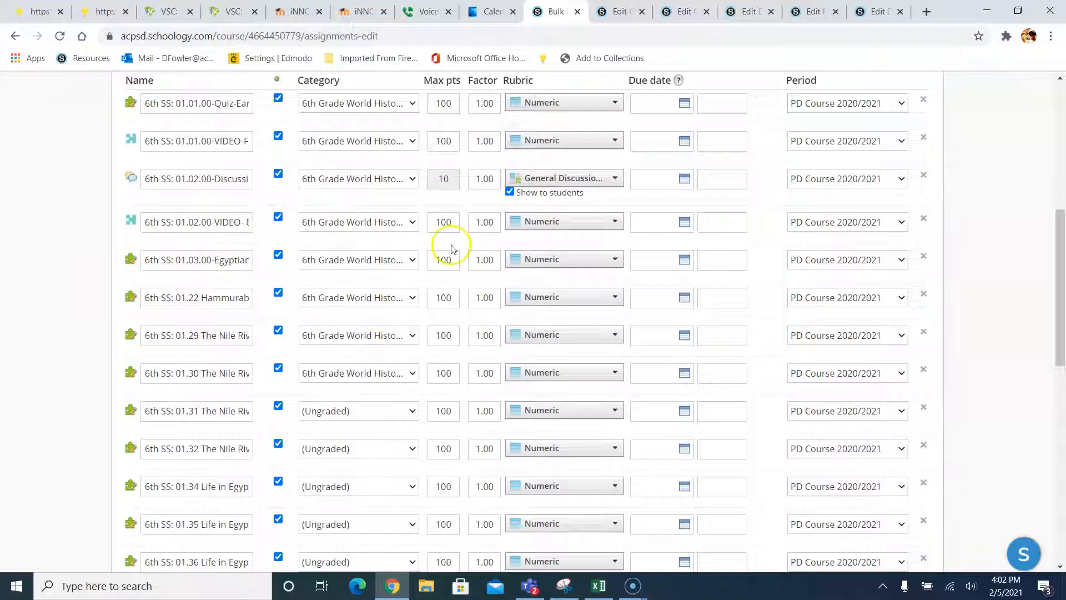
scroll(372, 339, "down", 10)
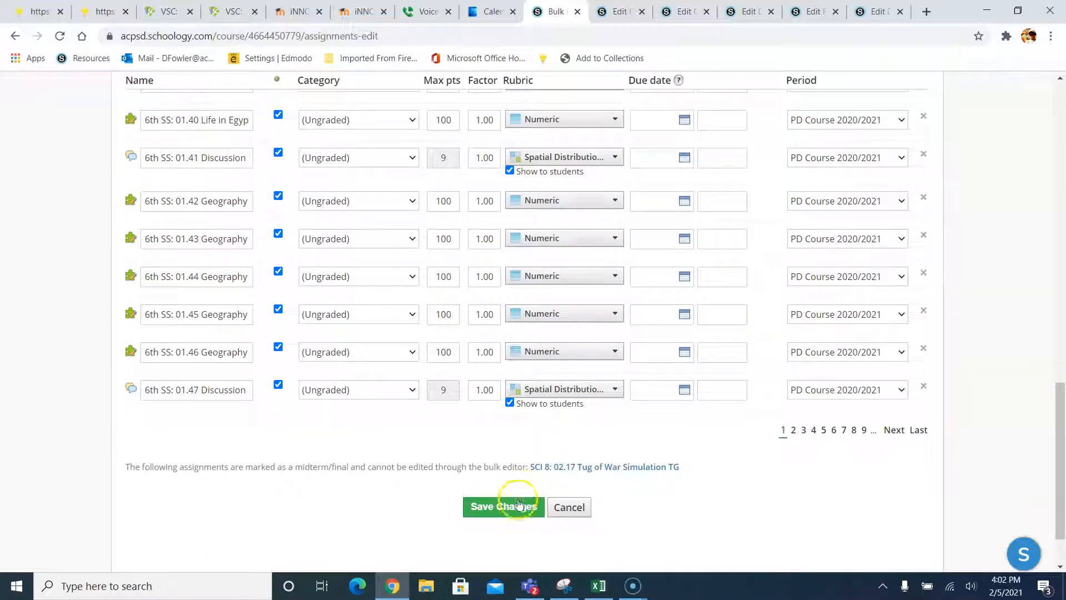
left_click(514, 507)
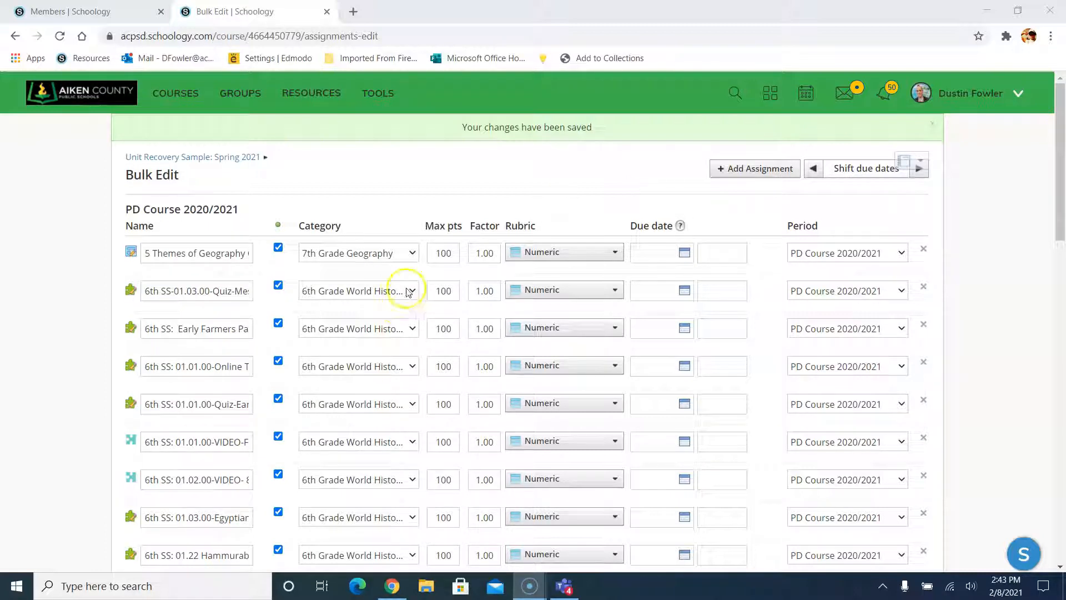
- Open Bulk Edit pages 2, 3 and 4 in new tabs and save the current page
scroll(391, 309, "down", 15)
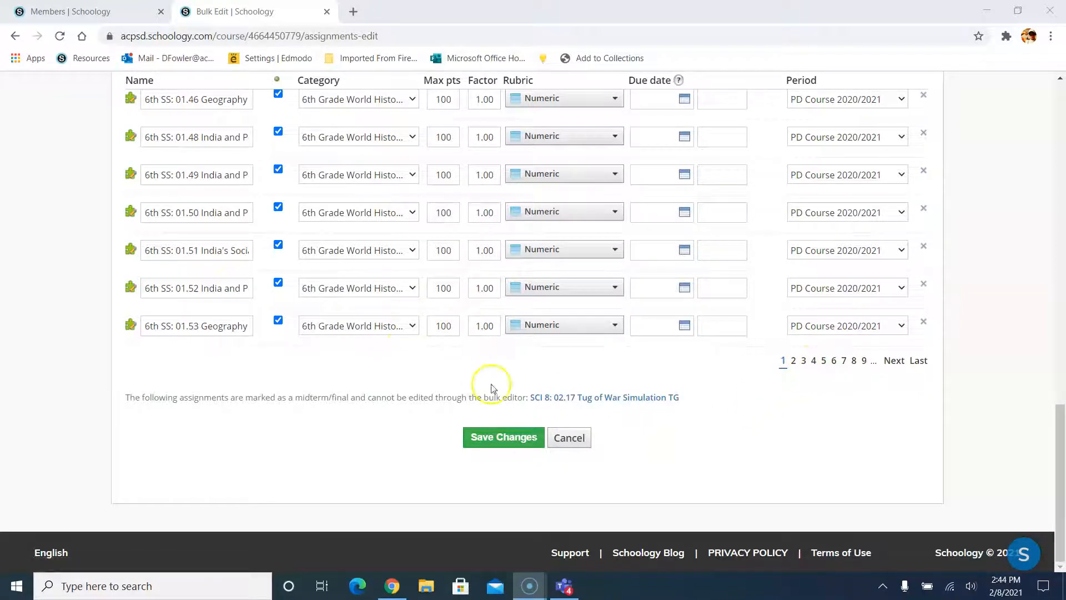
right_click(793, 362)
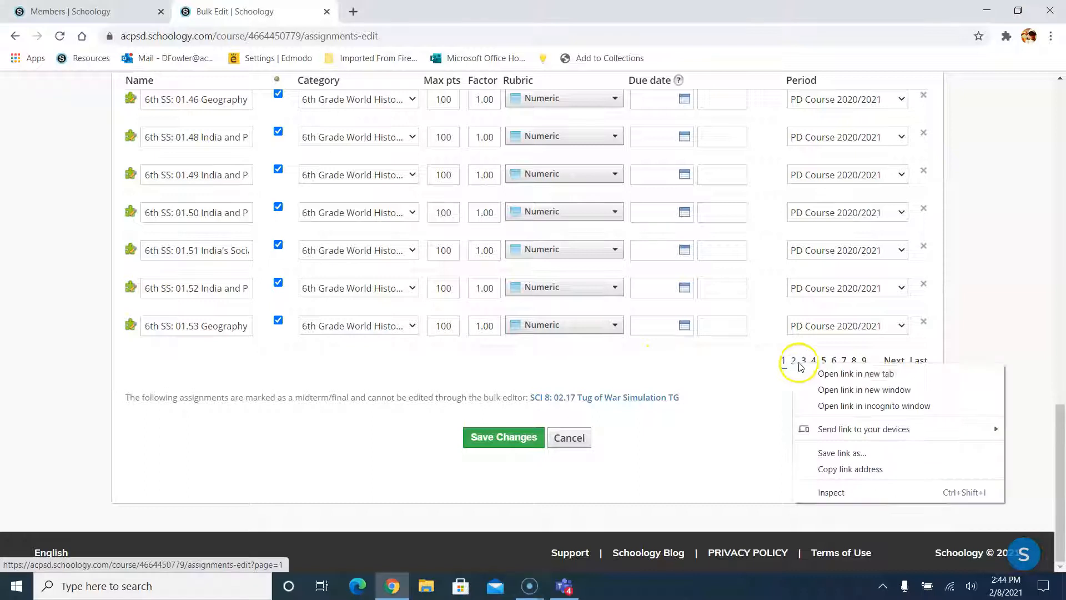
left_click(855, 374)
right_click(804, 362)
left_click(833, 376)
right_click(816, 362)
left_click(852, 371)
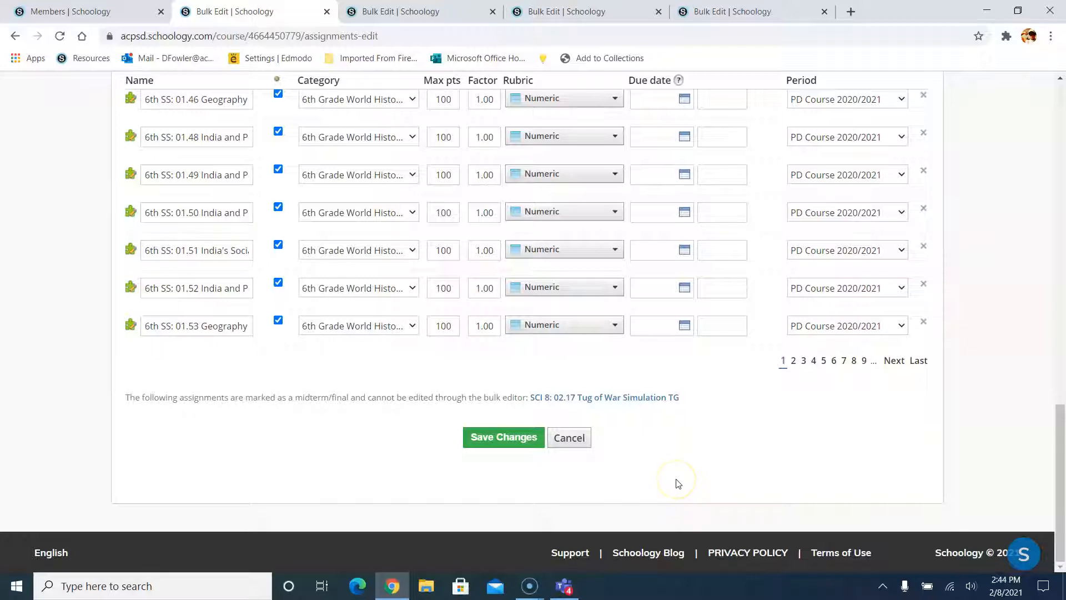
left_click(625, 519)
scroll(350, 280, "up", 15)
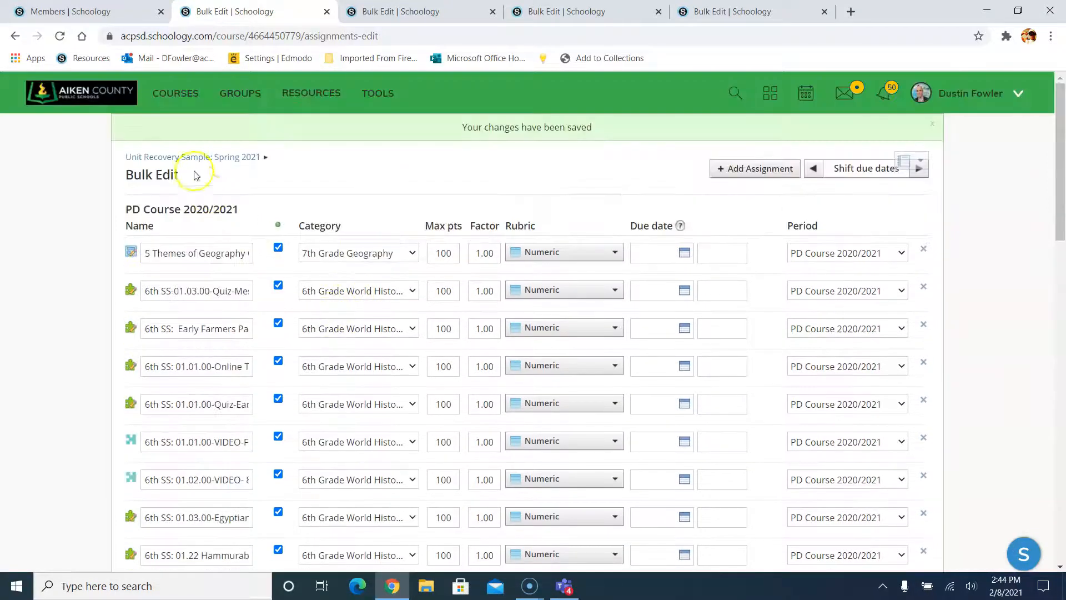
- Filter the course gradebook to 6th Grade Science, then to 7th Grade Geography
left_click(200, 159)
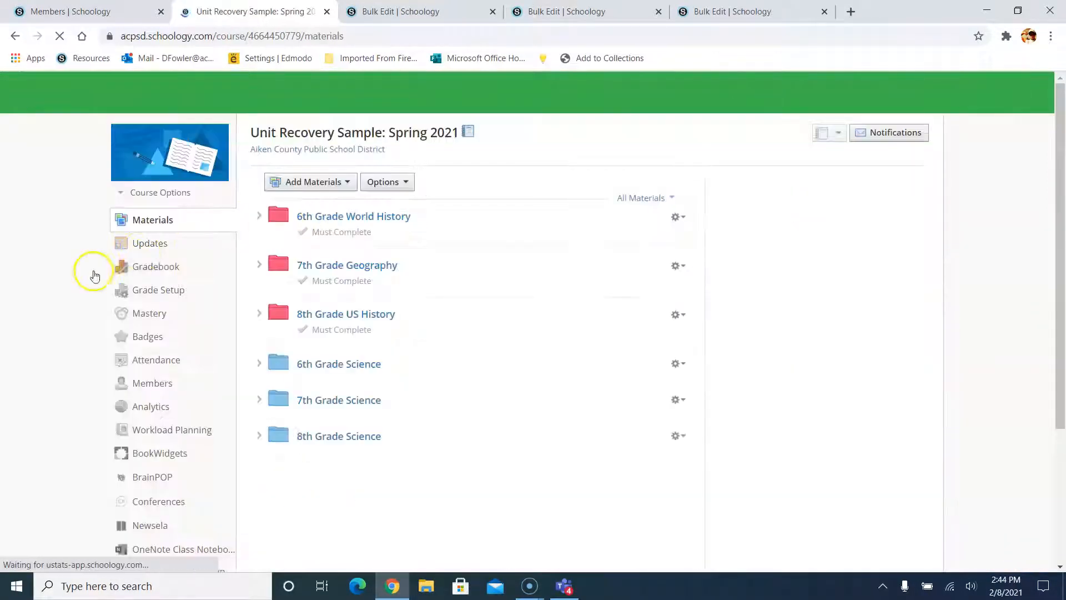
left_click(100, 266)
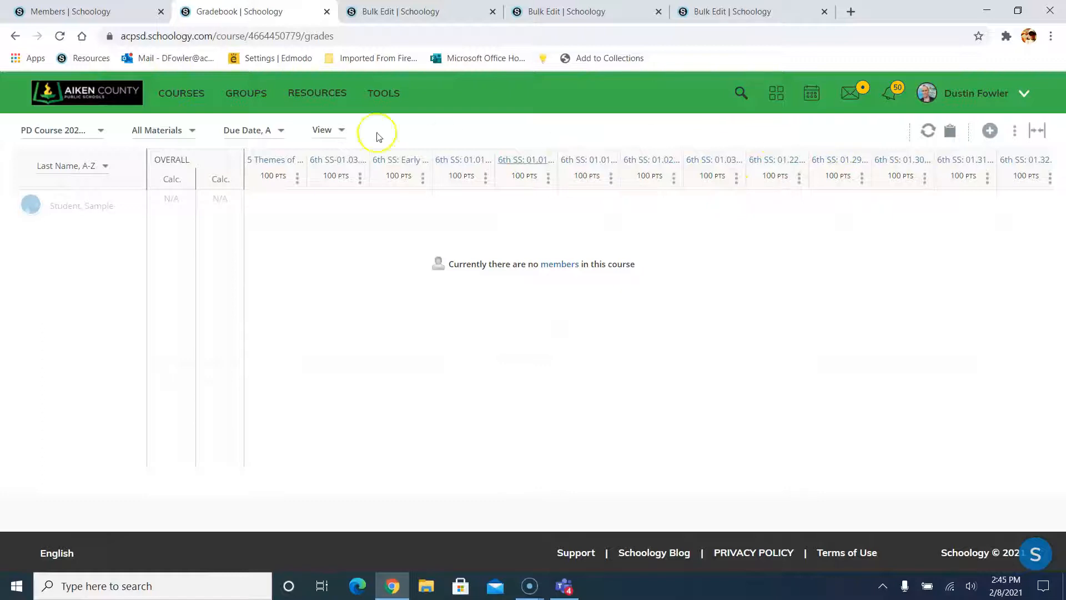
left_click(165, 136)
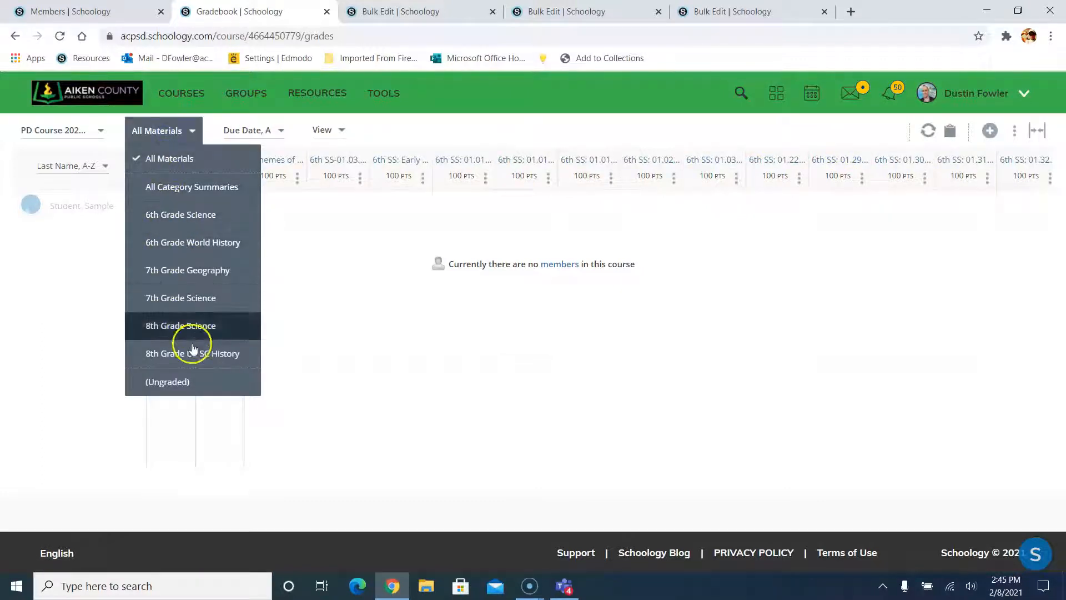
left_click(205, 220)
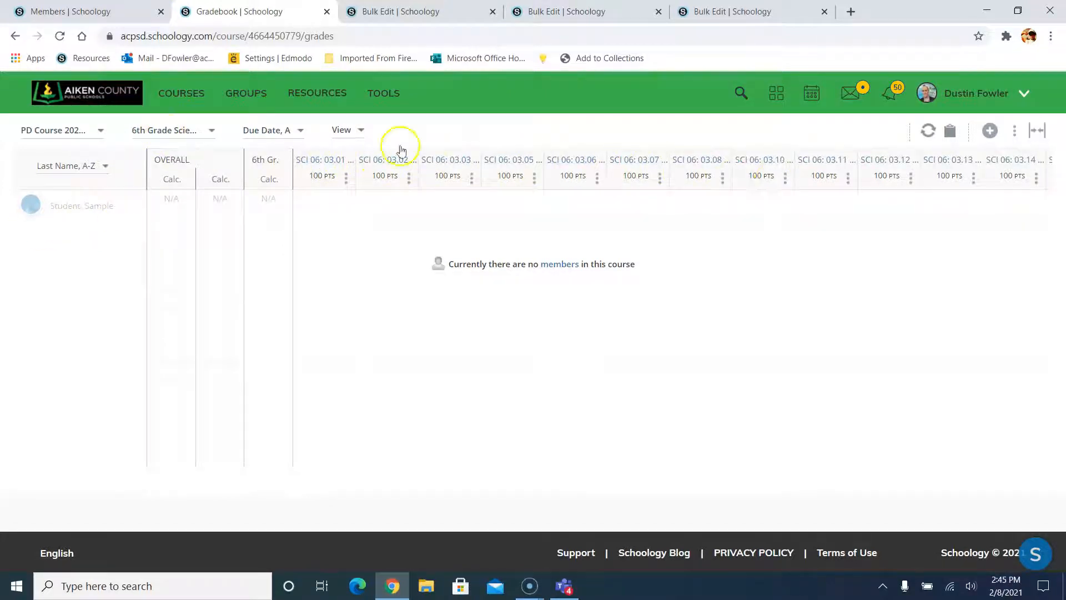
left_click(191, 130)
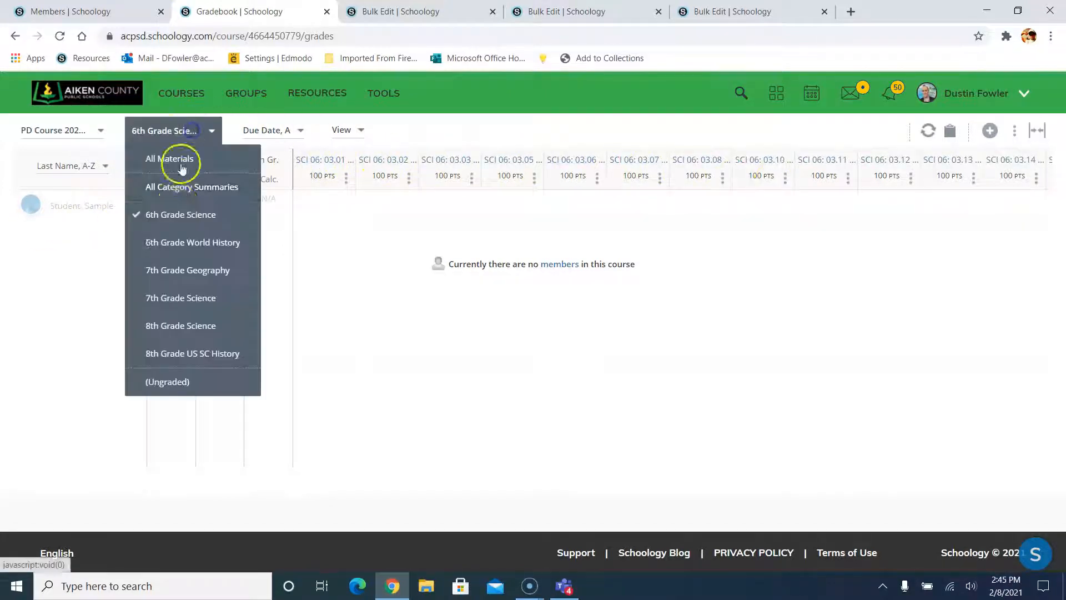
left_click(168, 269)
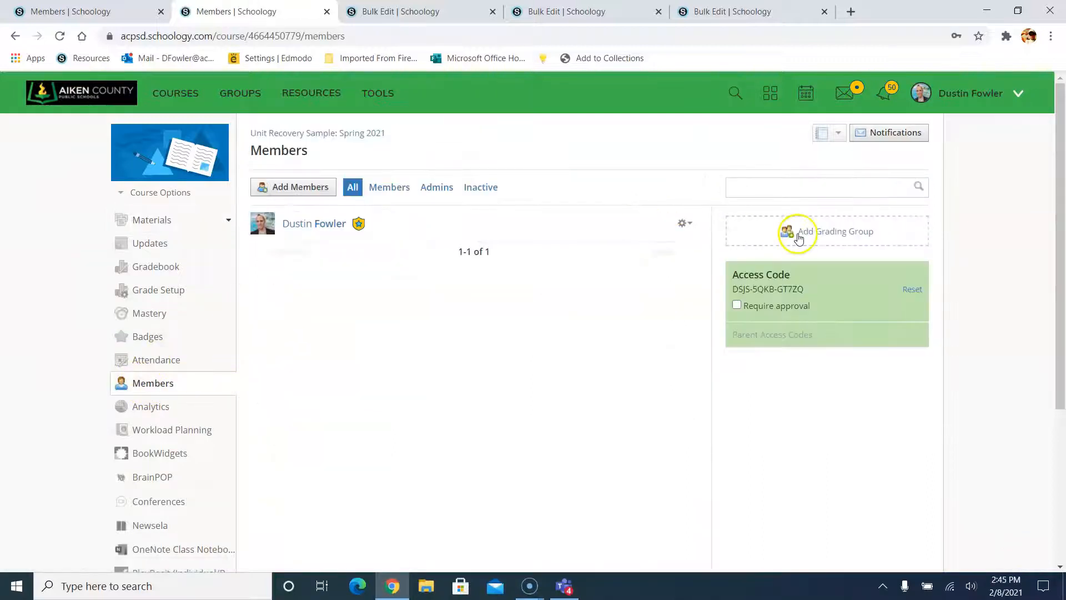
- Create an 8th Grade grading group on the course Members page
left_click(820, 237)
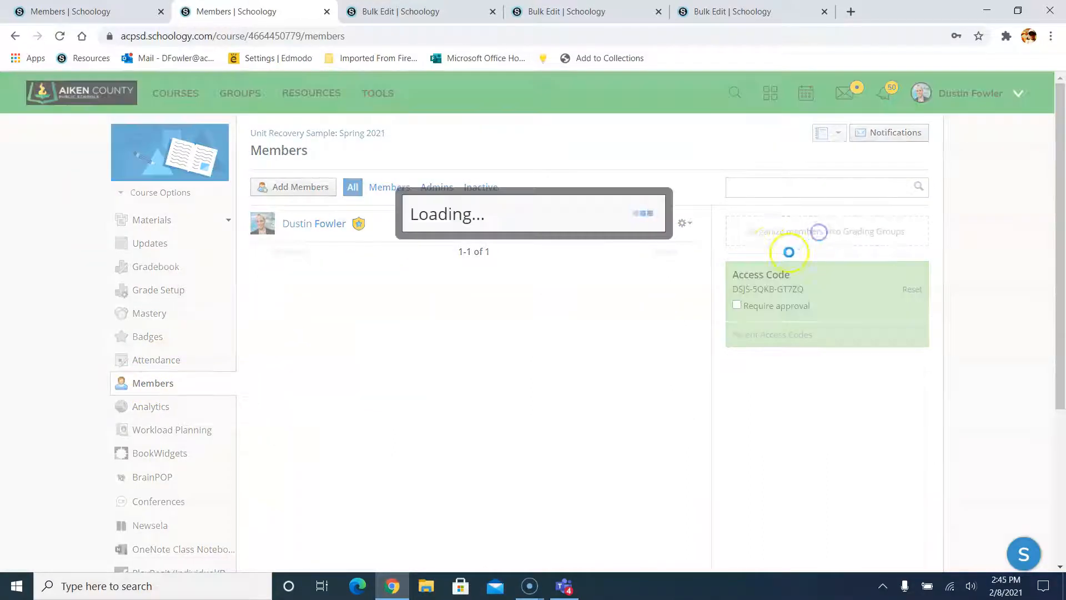
left_click(456, 161)
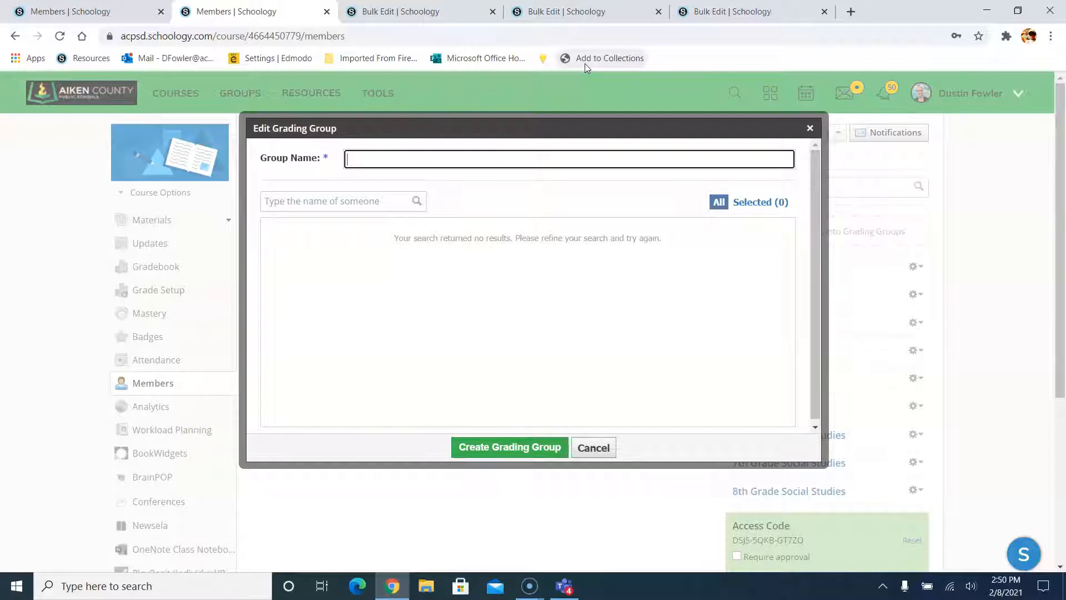
left_click(504, 142)
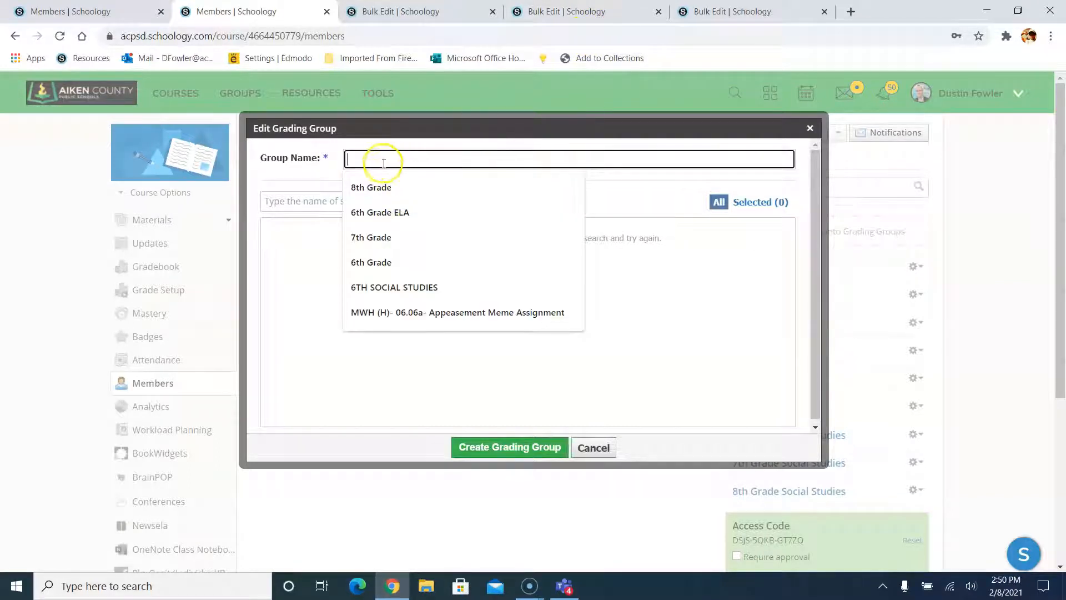
left_click(380, 192)
left_click(507, 449)
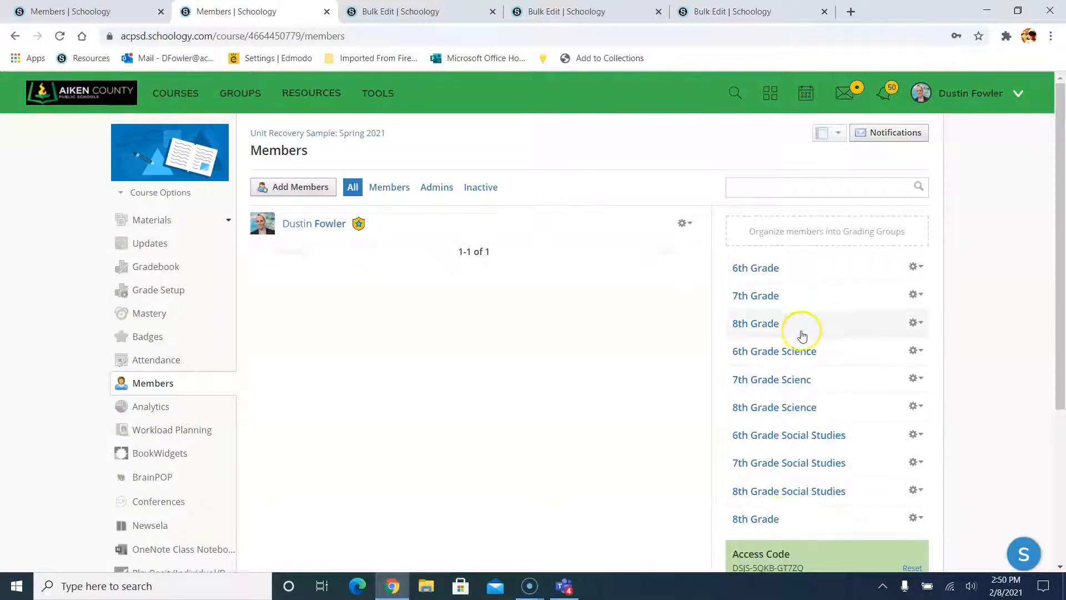
scroll(462, 348, "down", 1)
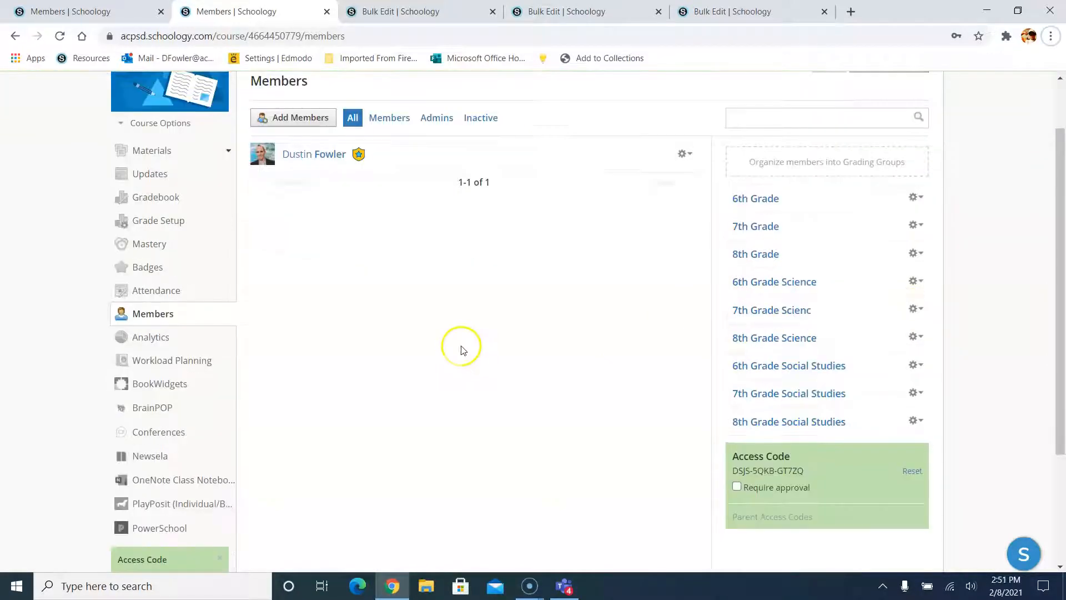
- Search for a district user by name and select them to add to the course
left_click(304, 121)
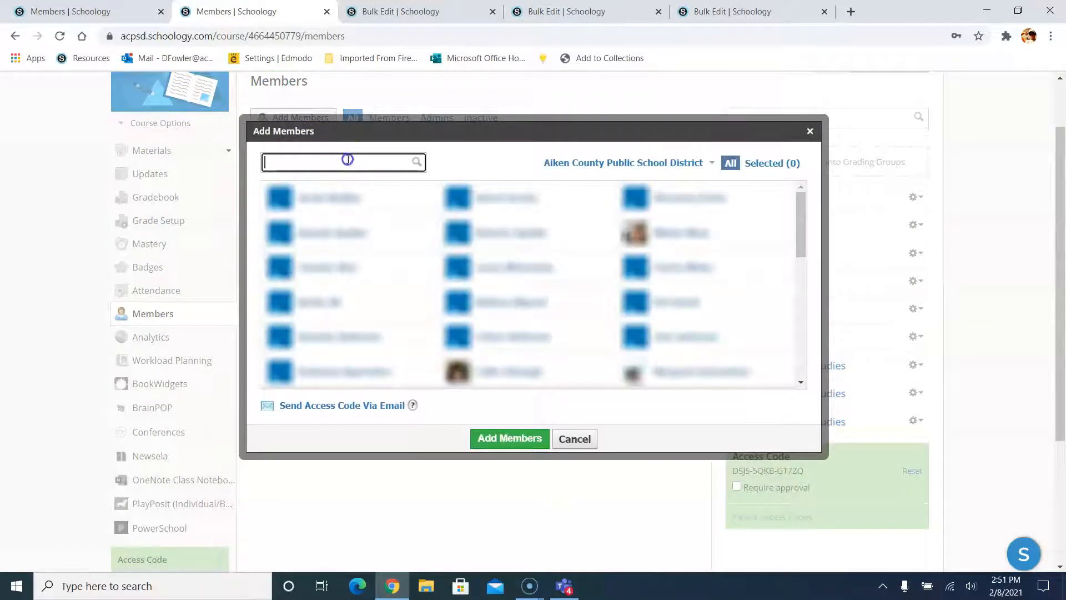
type("dumbledor")
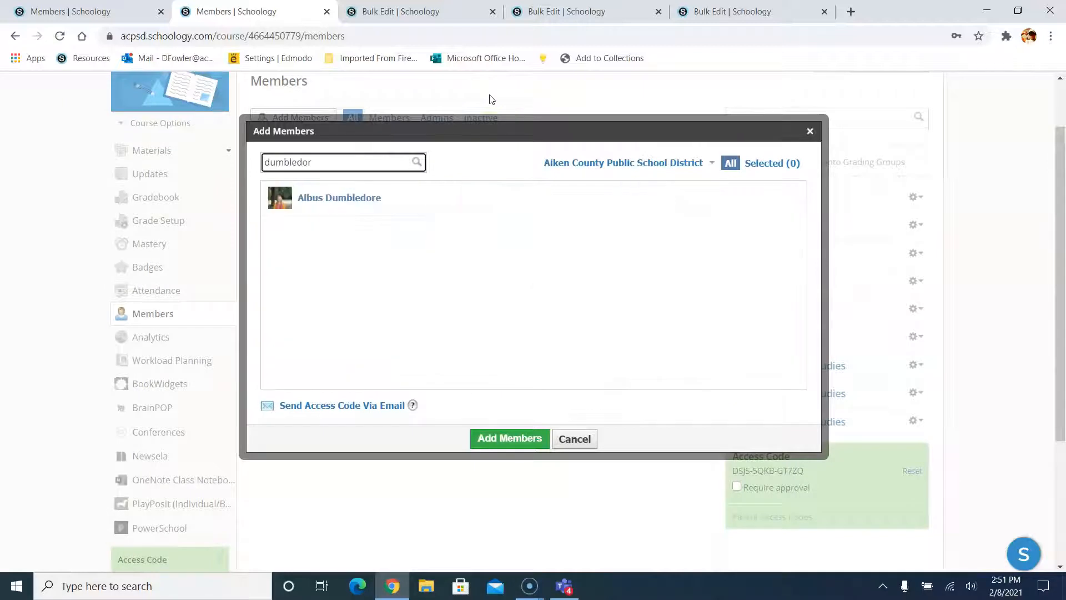
left_click(326, 196)
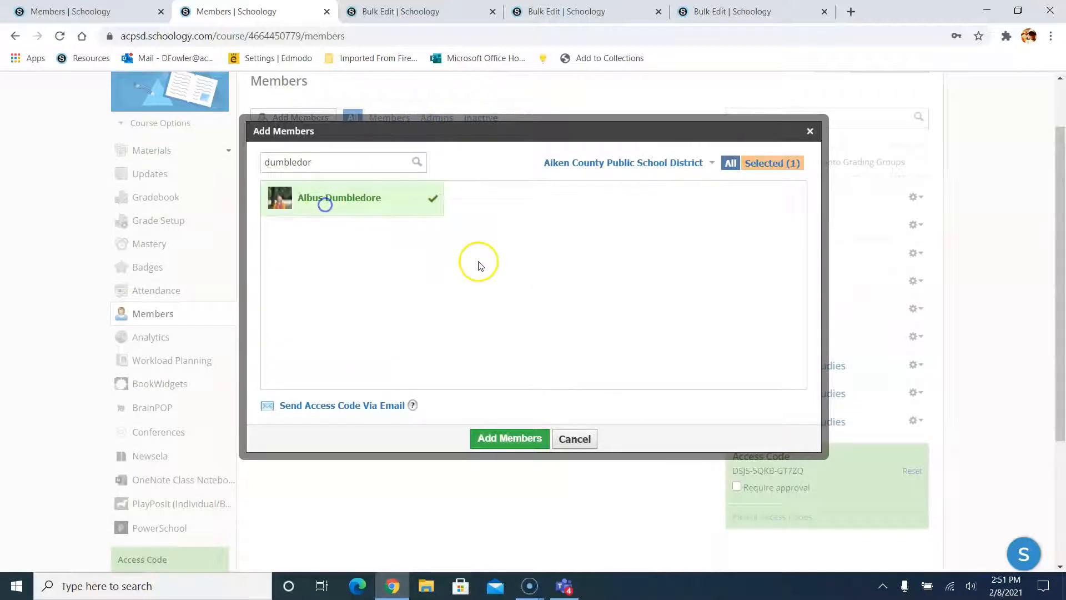
left_click(511, 440)
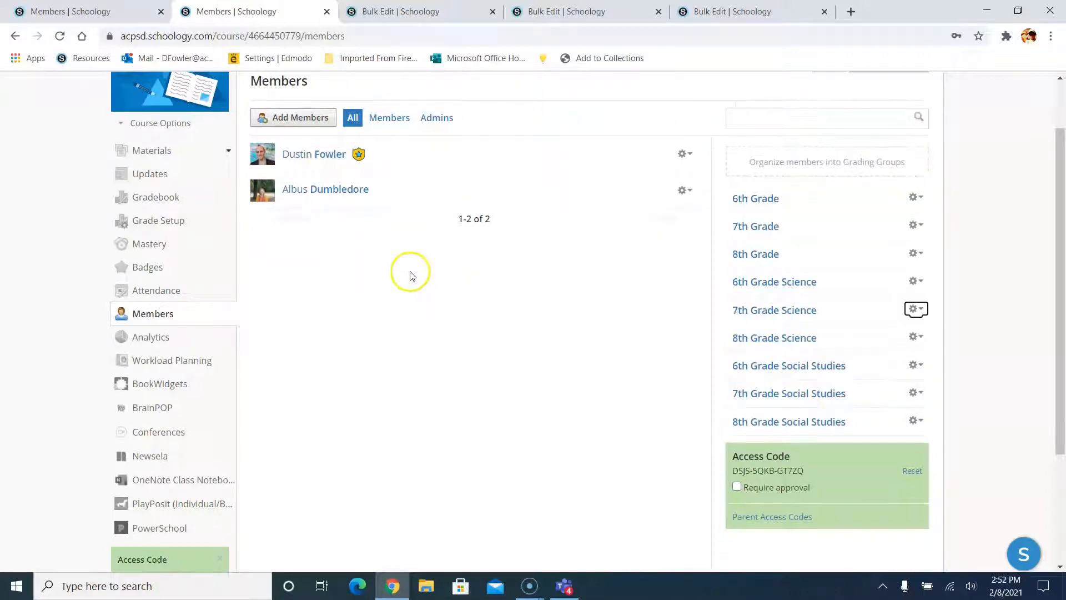
- Add the student to the 7th Grade grading group
left_click(776, 231)
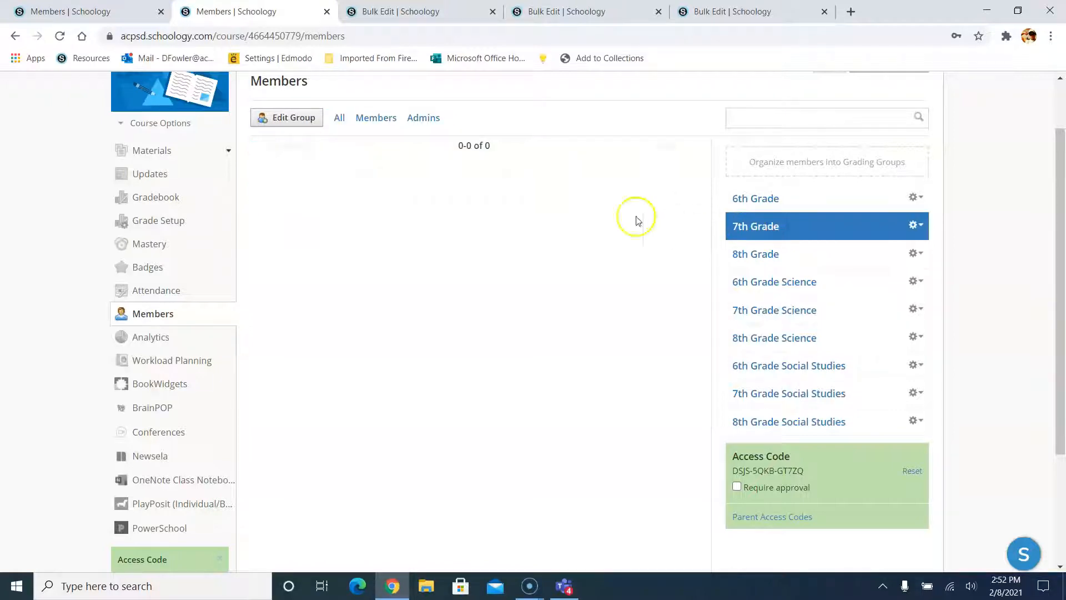
left_click(313, 120)
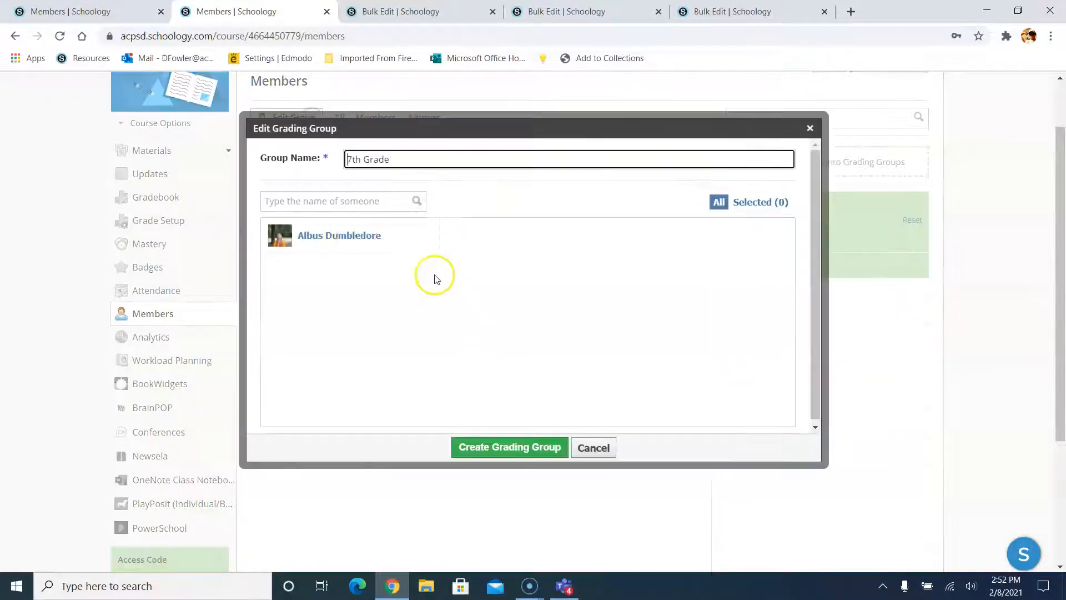
left_click(352, 236)
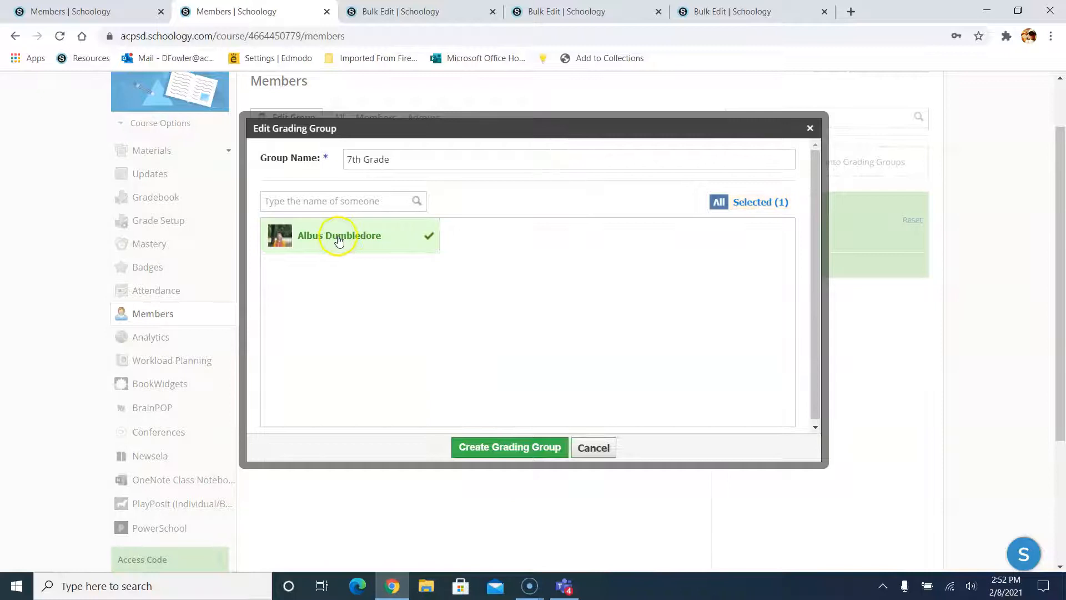
left_click(509, 454)
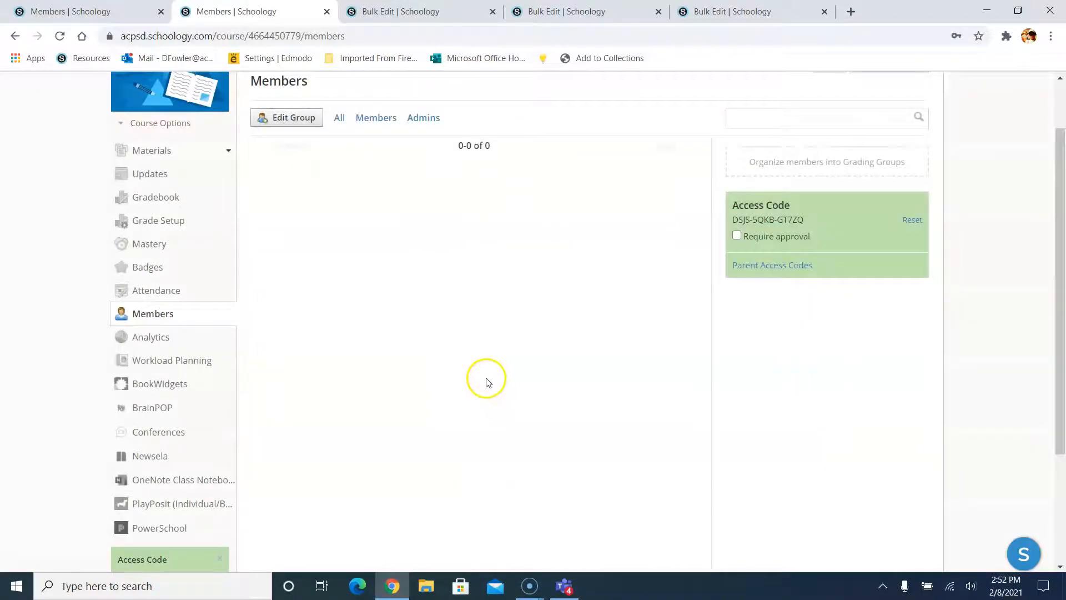
scroll(426, 178, "up", 1)
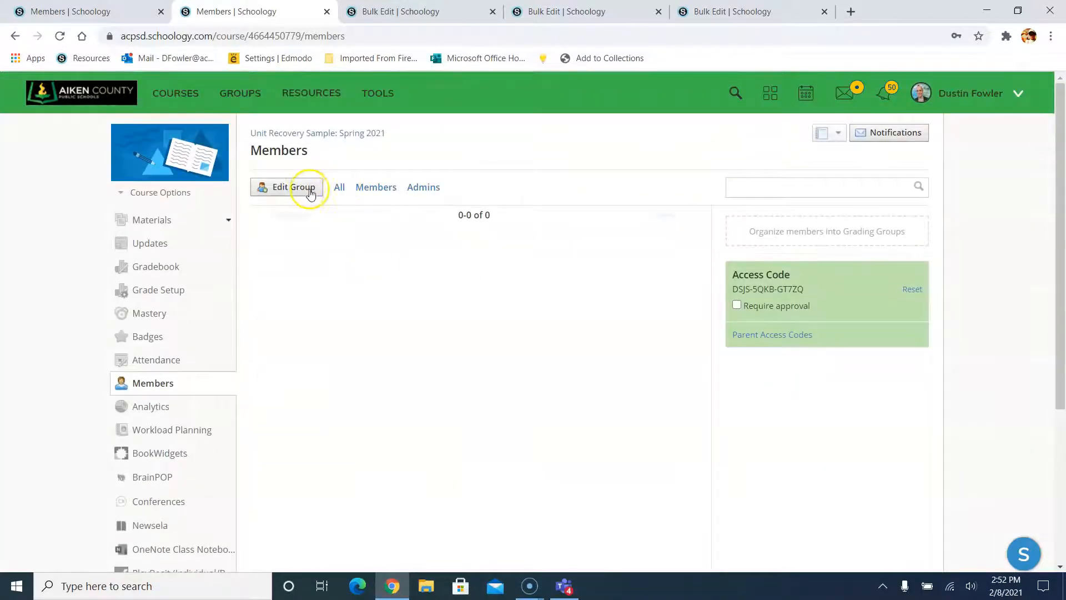
- Add the student to the 7th Grade Science grading group
left_click(338, 189)
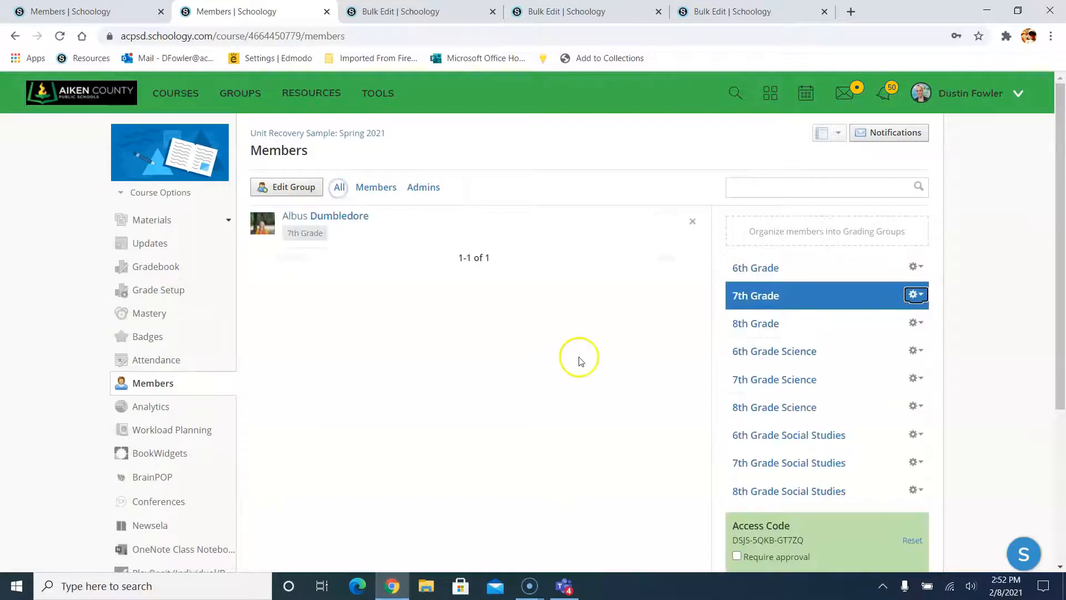
left_click(738, 378)
left_click(295, 187)
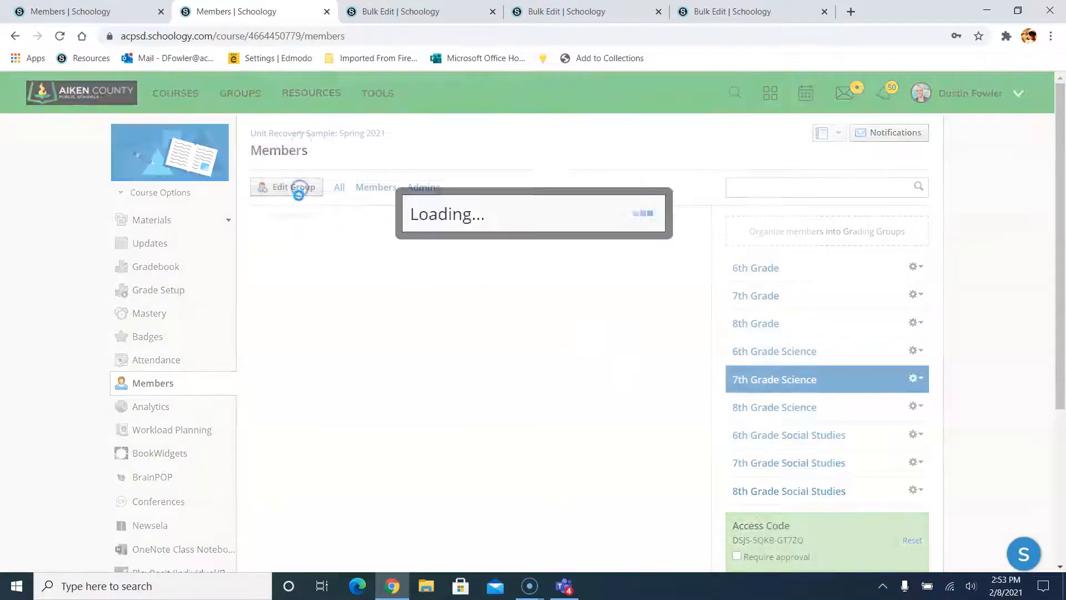
left_click(342, 239)
left_click(497, 446)
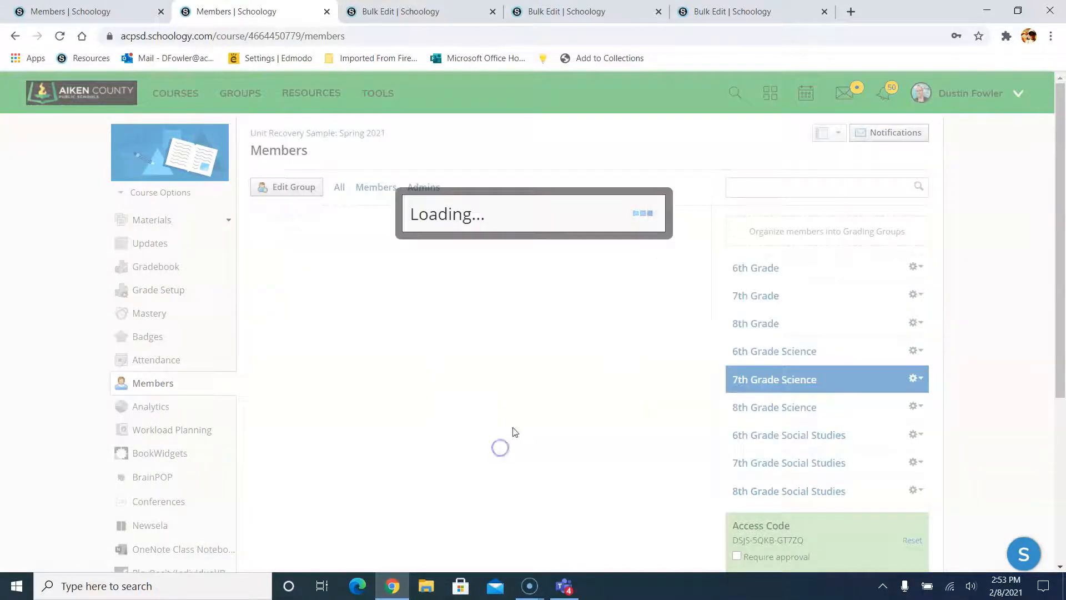
- Add the student to the 7th Grade Social Studies grading group and return to the course materials
left_click(775, 463)
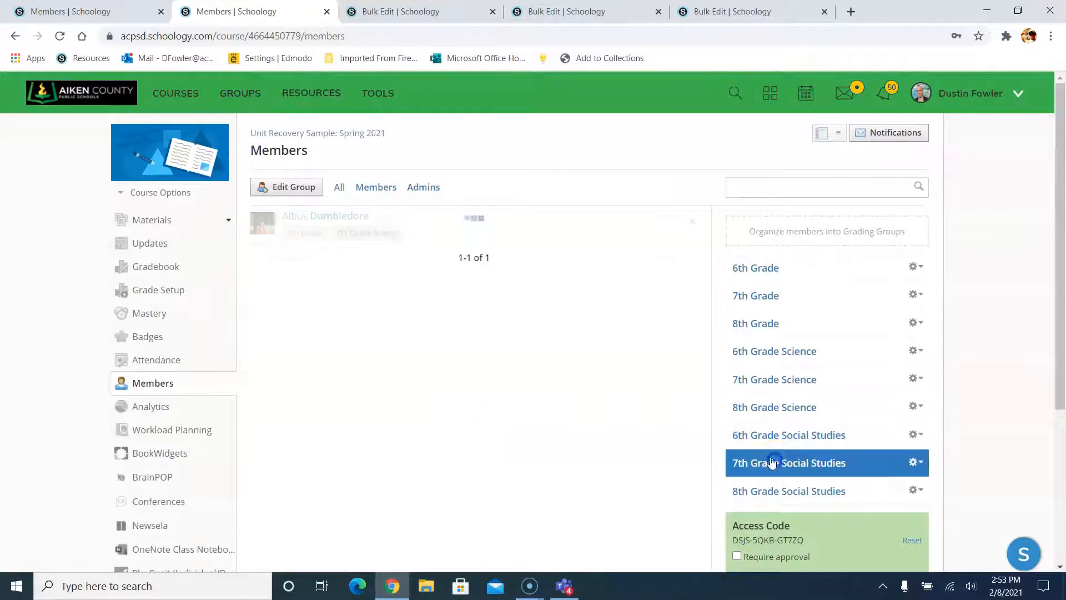
left_click(282, 187)
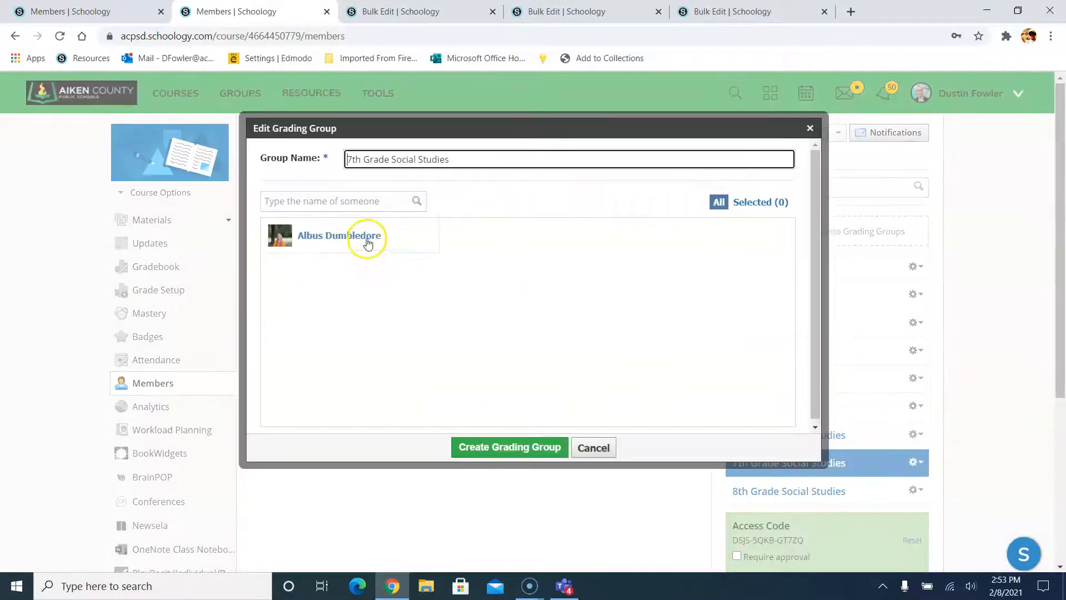
left_click(362, 237)
left_click(481, 450)
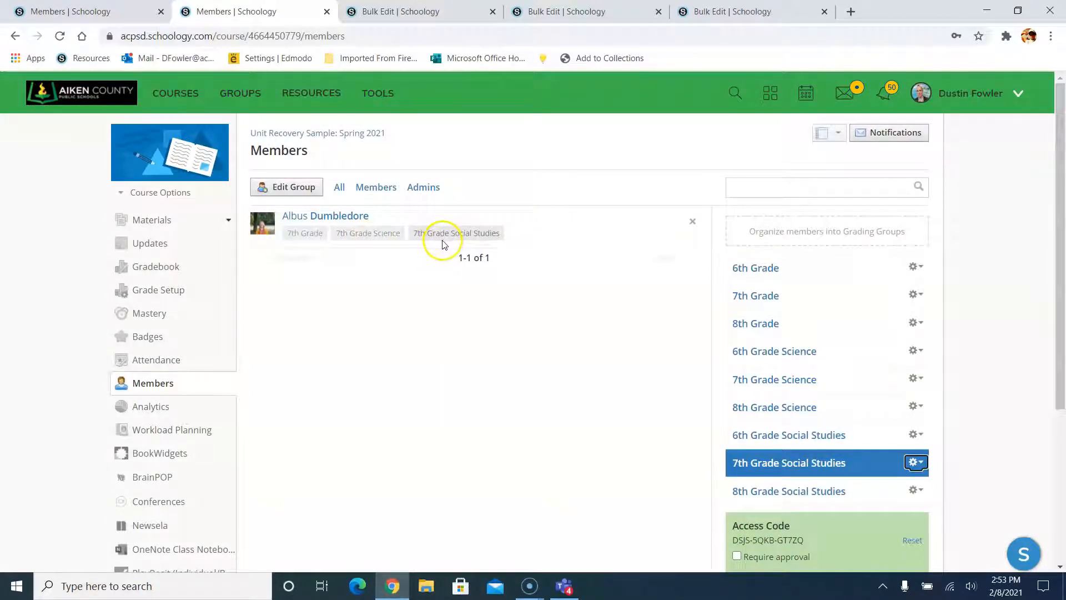
left_click(444, 290)
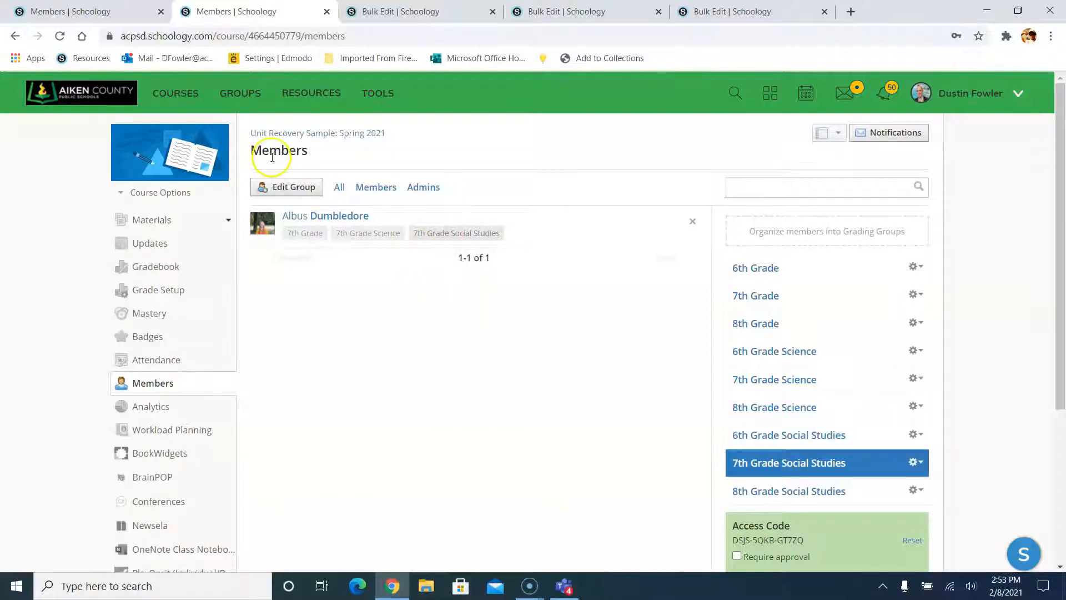
left_click(284, 135)
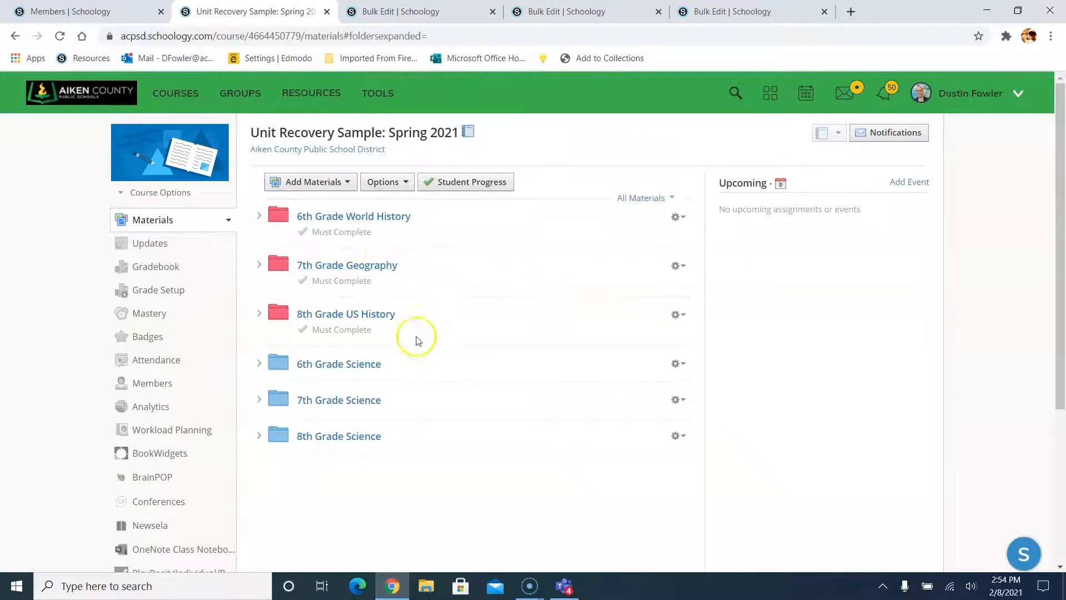
- Individually Assign the 7th Grade Geography folder, choosing only the 7th Grade Social Studies grading group
left_click(678, 266)
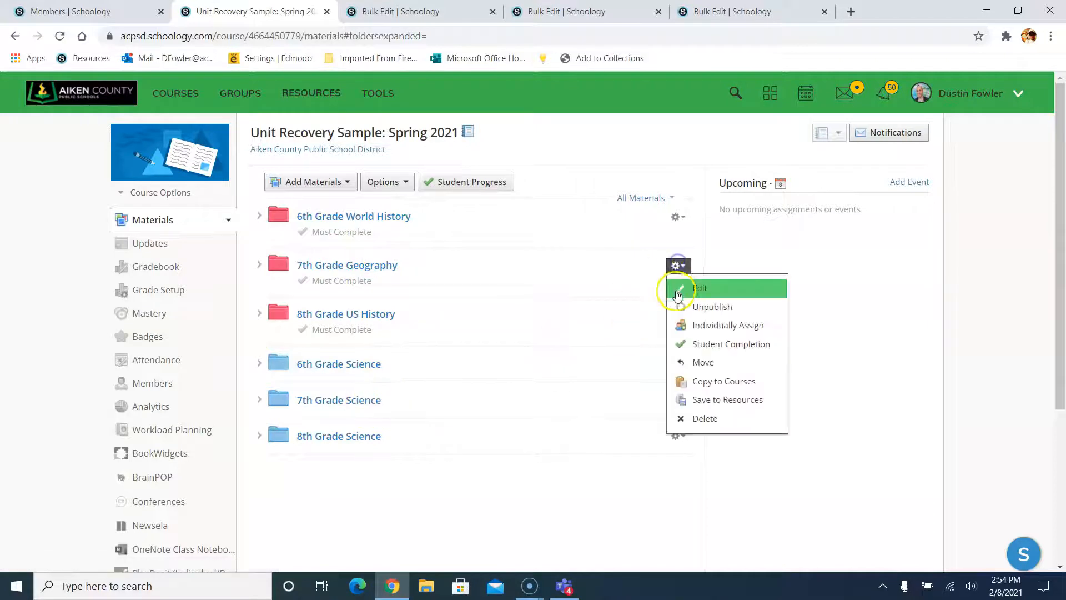
left_click(701, 328)
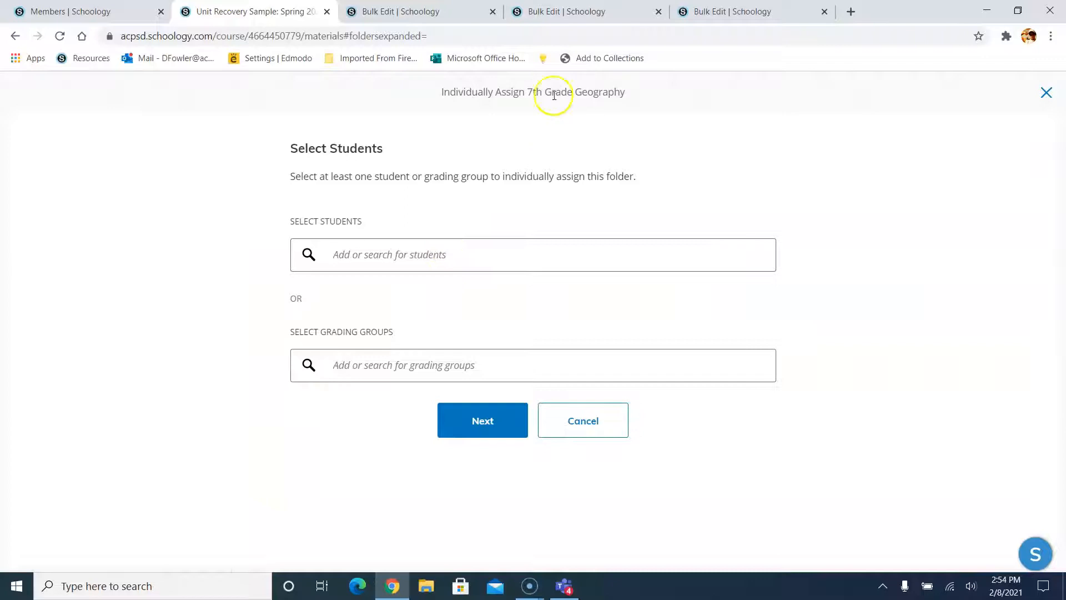
left_click(400, 364)
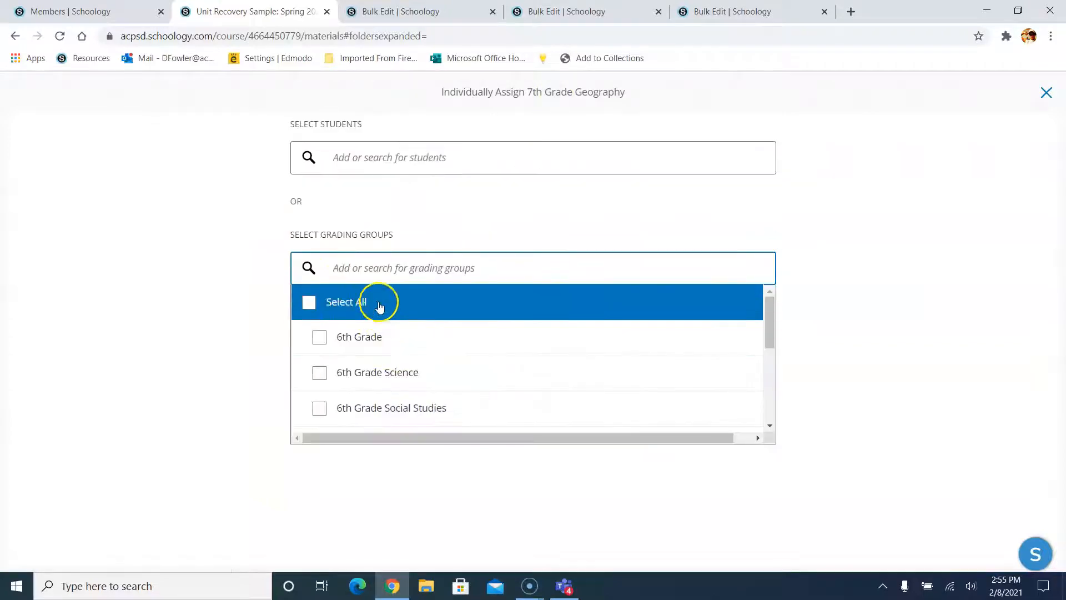
scroll(381, 412, "down", 5)
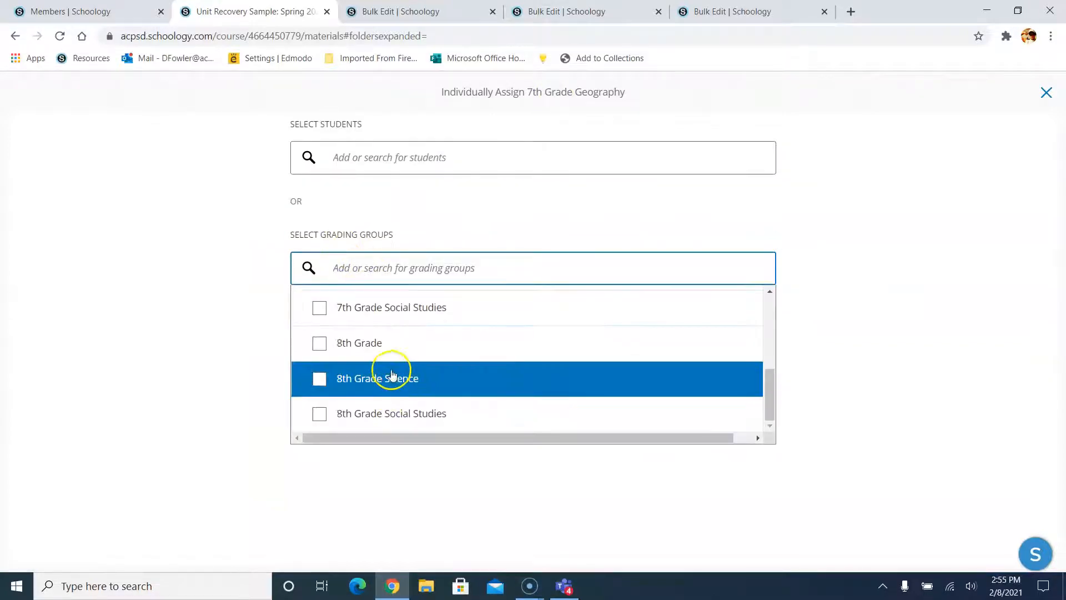
left_click(395, 321)
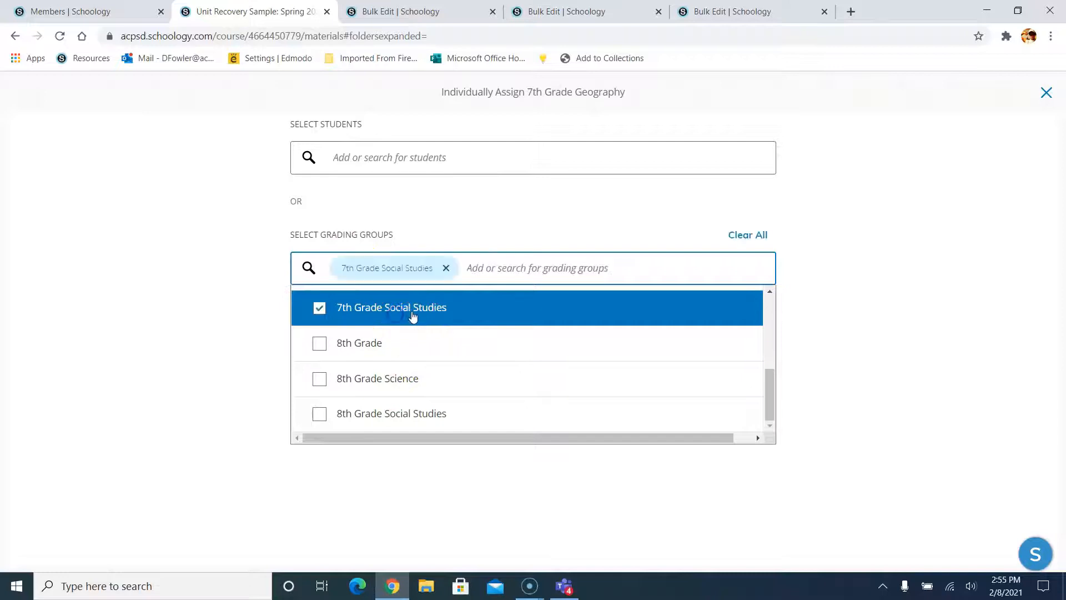
left_click(188, 342)
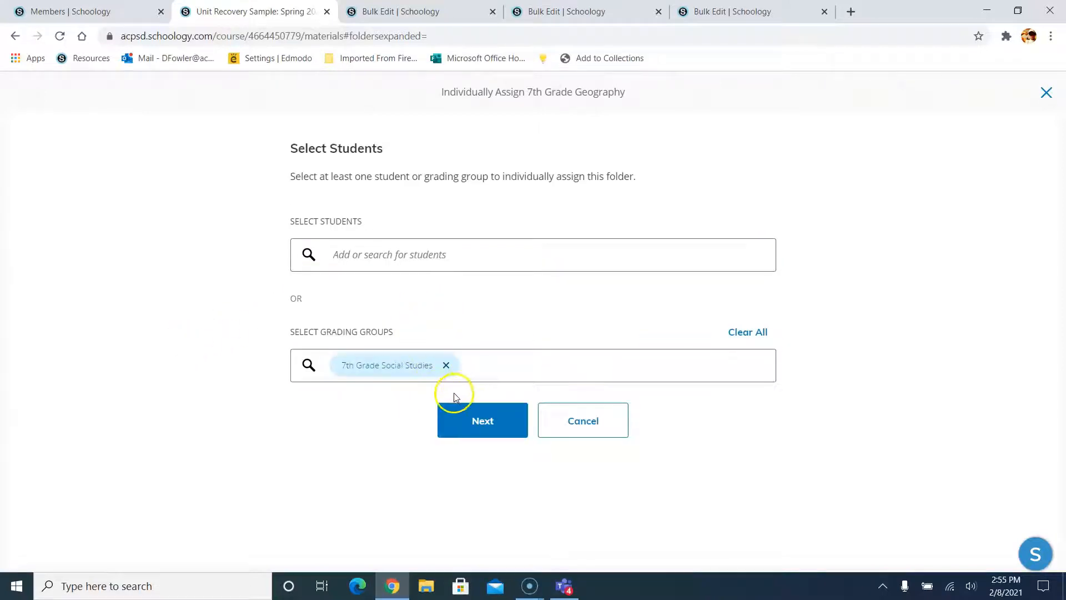
left_click(472, 417)
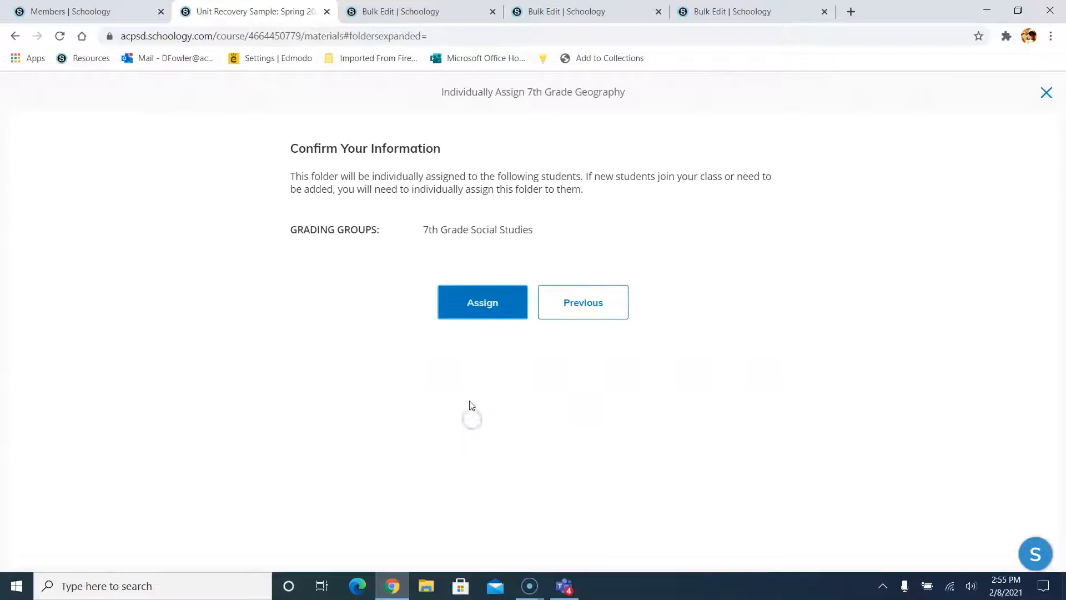
left_click(500, 301)
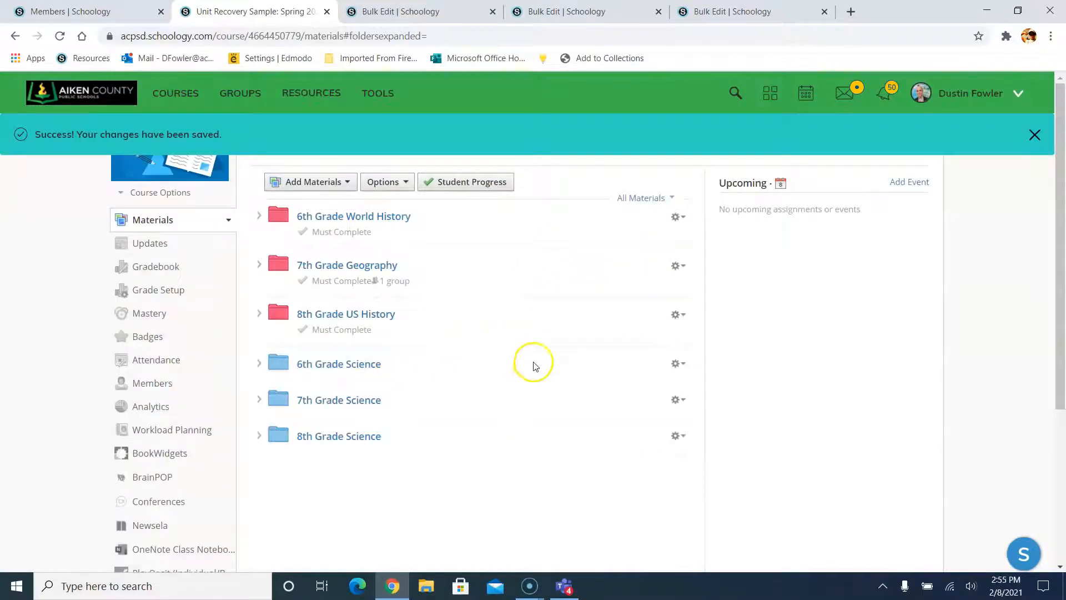
- Individually Assign the 7th Grade Science folder, choosing only the 7th Grade Science grading group
left_click(677, 400)
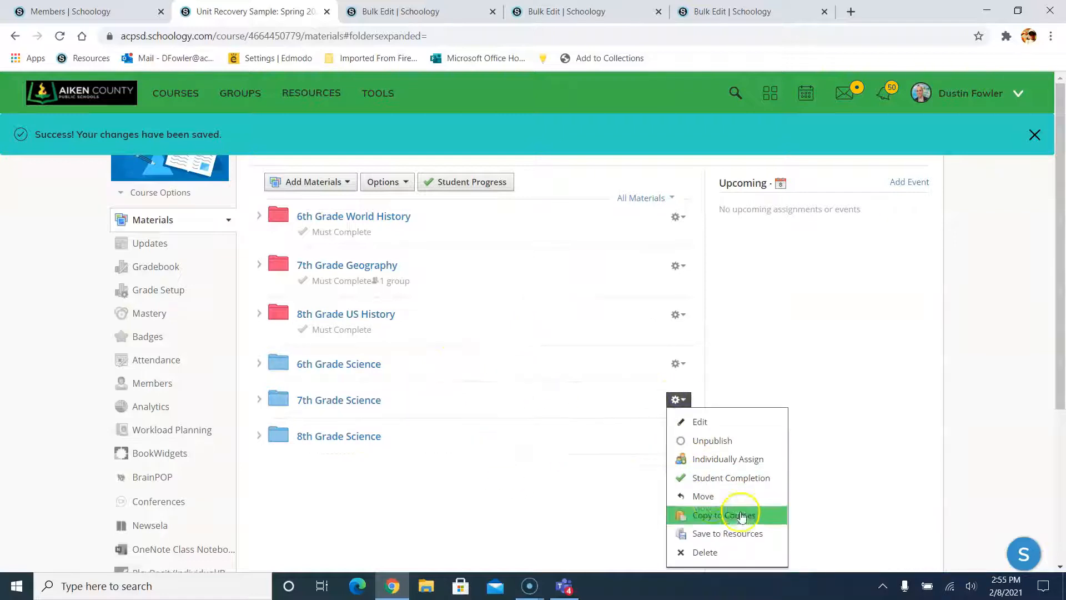
left_click(700, 461)
left_click(435, 350)
scroll(431, 373, "down", 4)
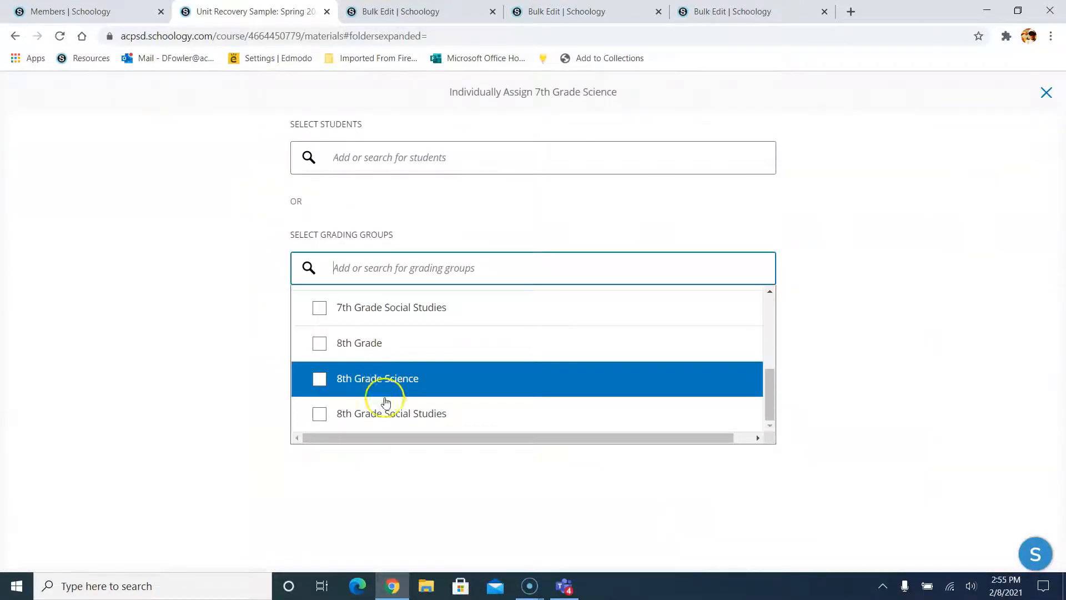
scroll(386, 401, "up", 2)
left_click(392, 347)
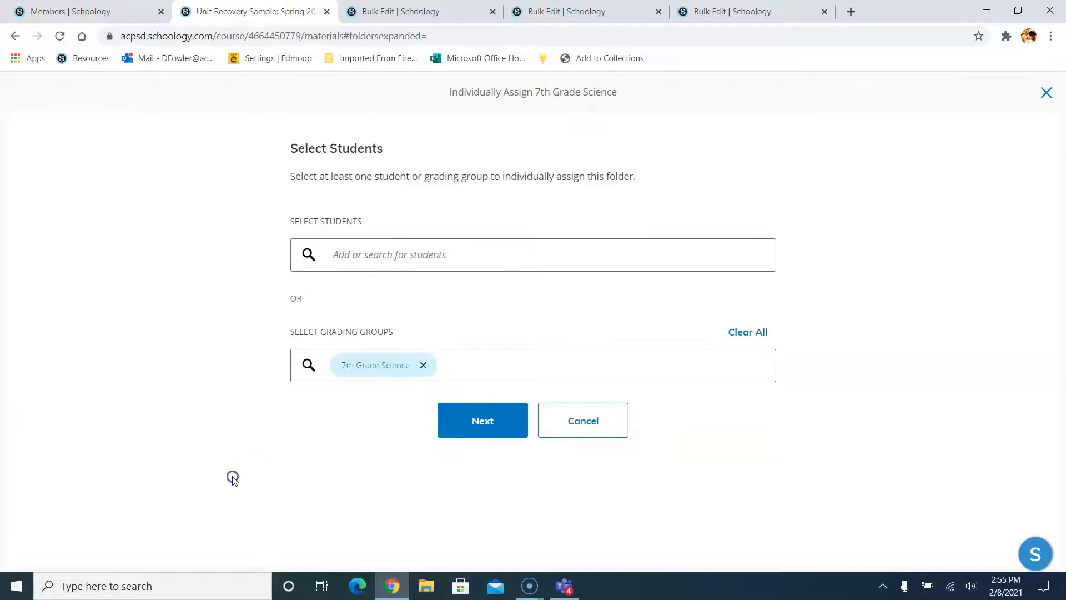
left_click(453, 437)
left_click(488, 300)
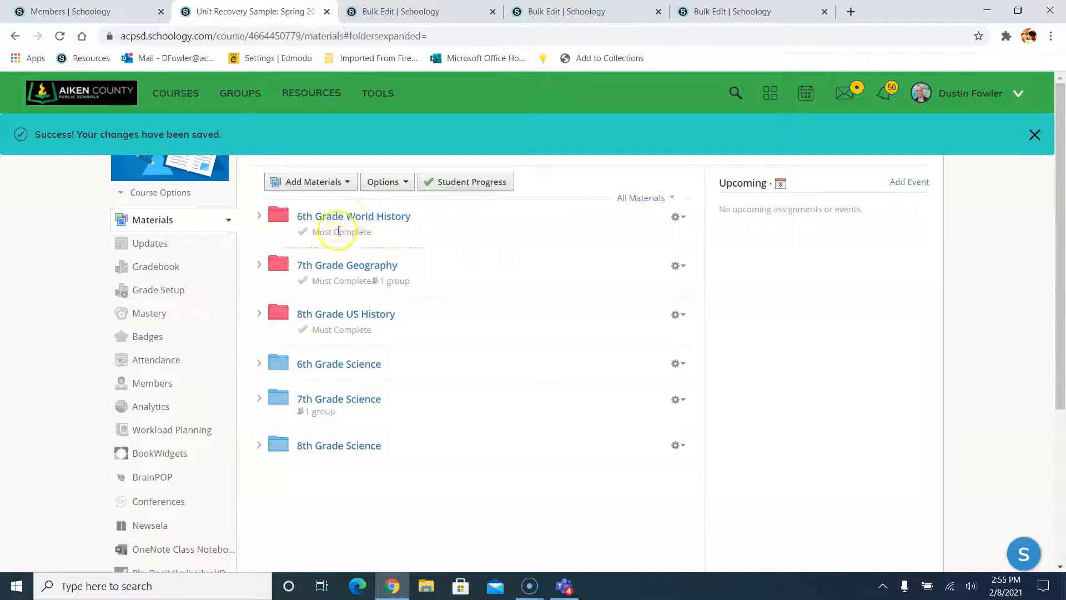
left_click(676, 217)
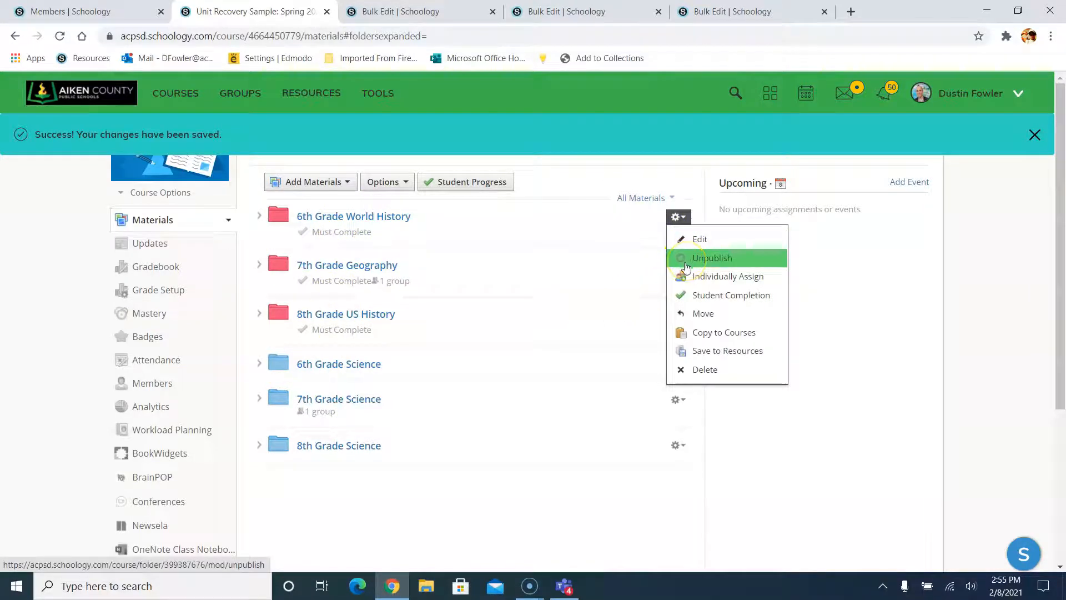
- Unpublish the 6th Grade World History folder, then re-save the 7th Grade Geography folder as Published
left_click(691, 264)
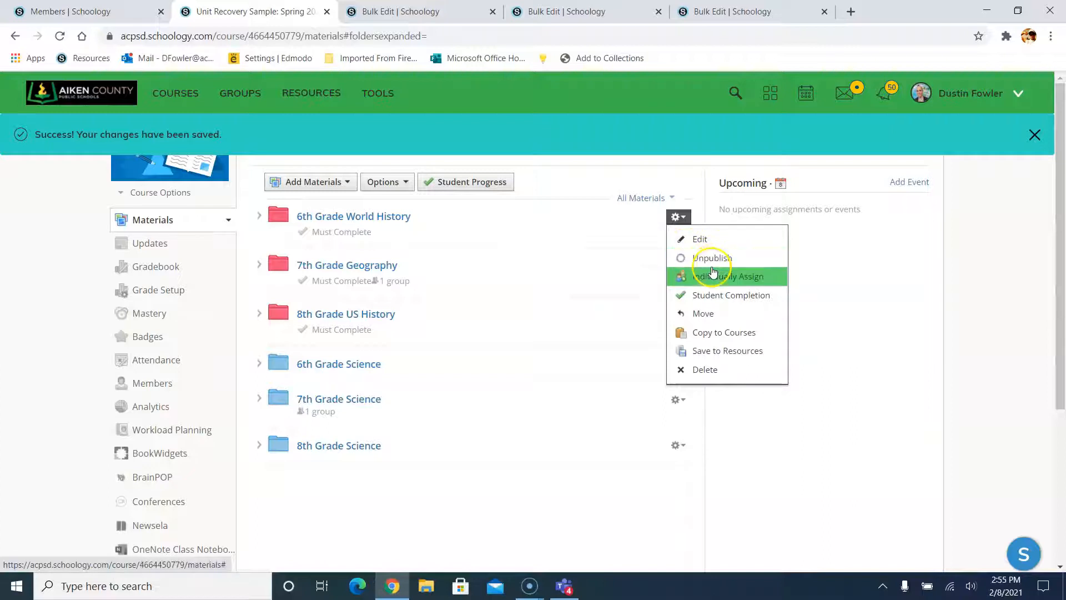
left_click(689, 239)
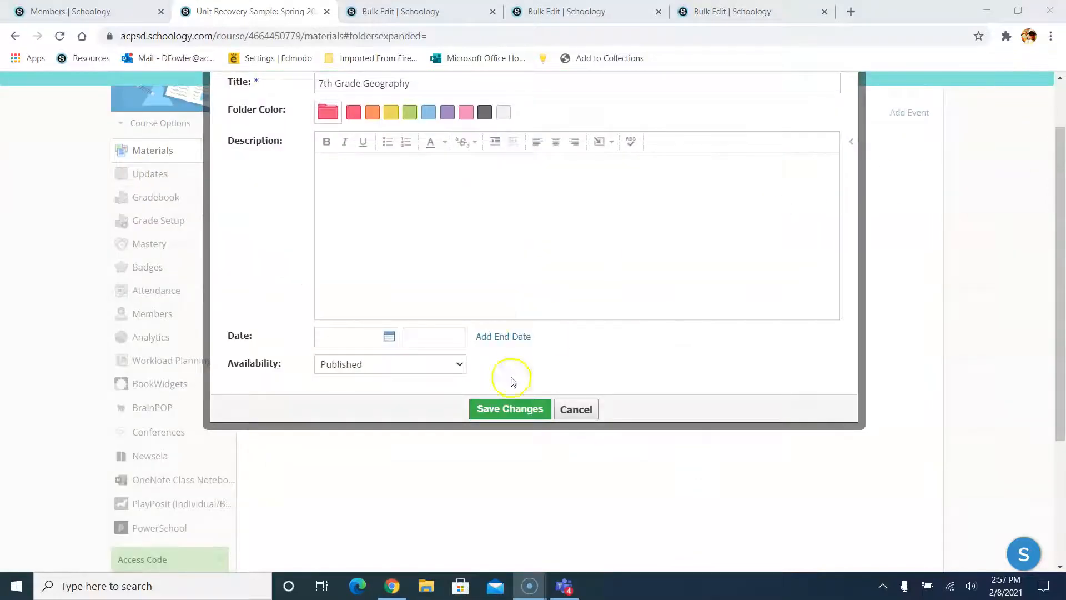
left_click(376, 367)
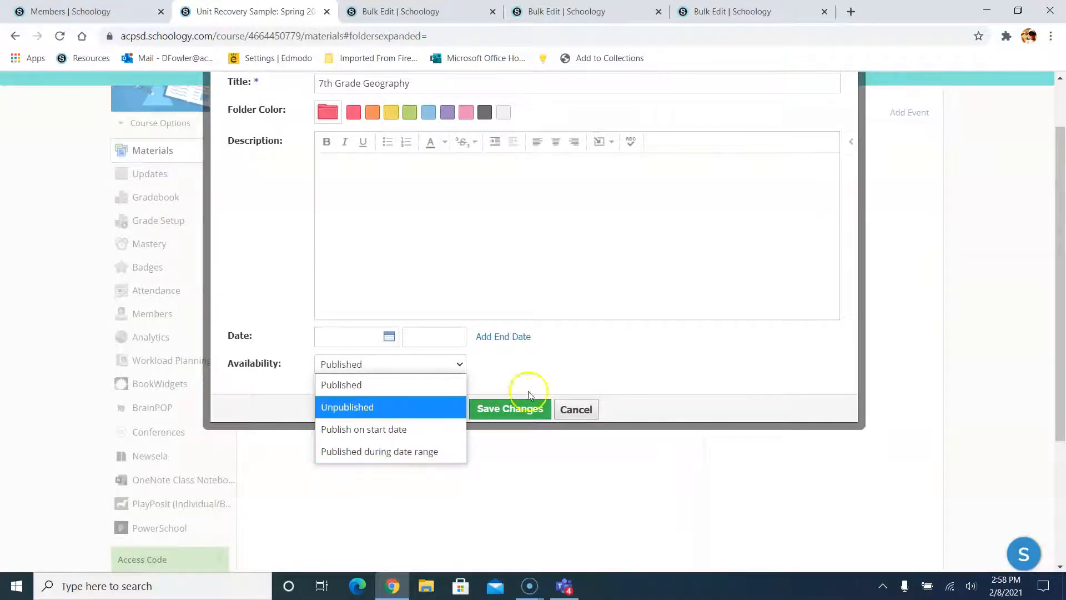
left_click(698, 349)
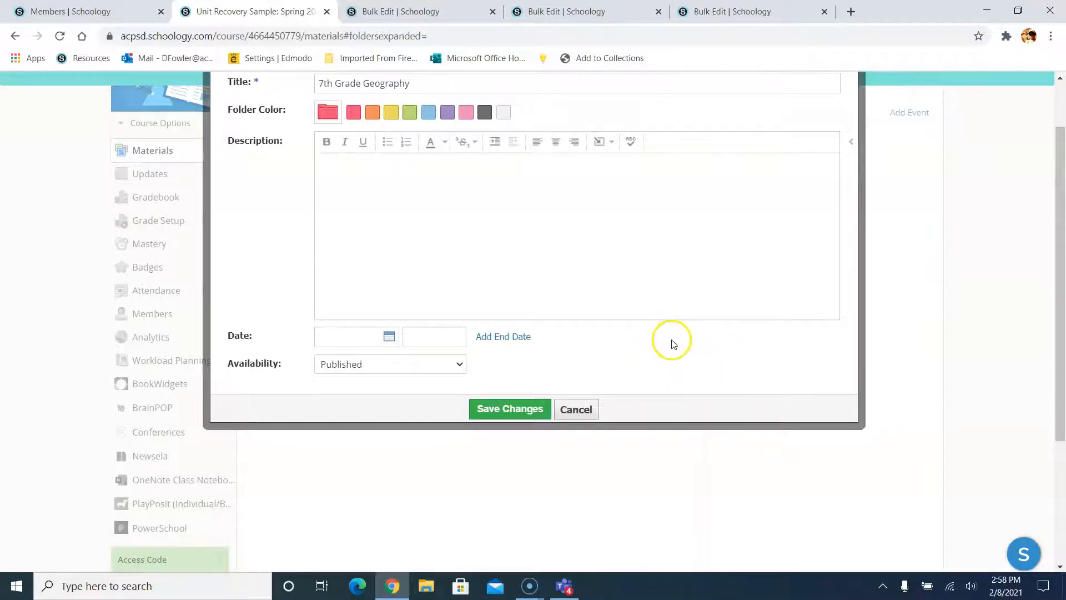
left_click(541, 411)
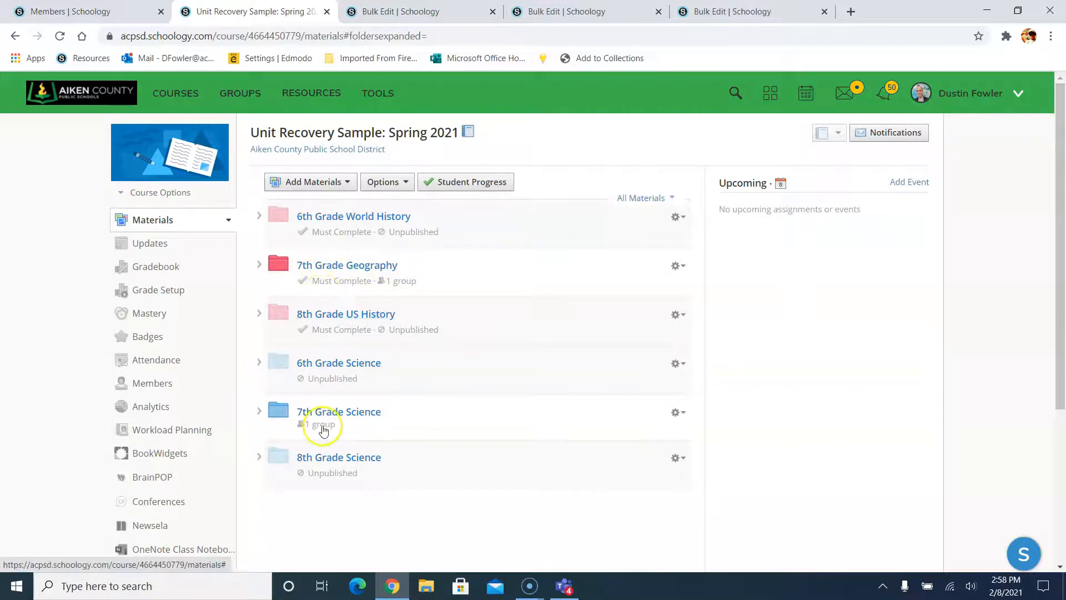
- View the course as the student, expanding the 7th Grade Geography and Science folders, then open Gradebook
left_click(157, 193)
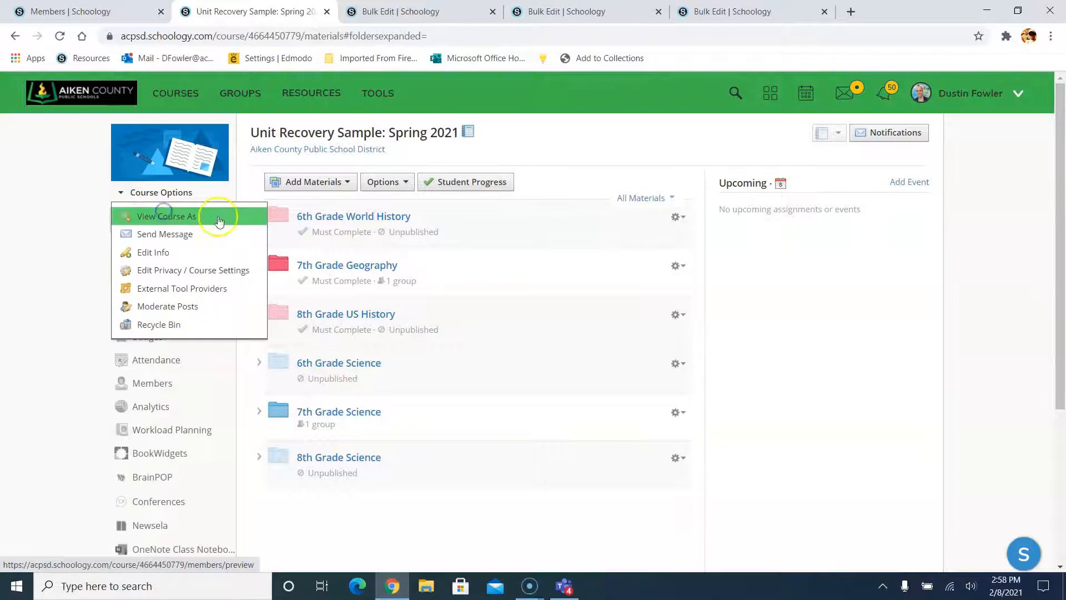
left_click(197, 216)
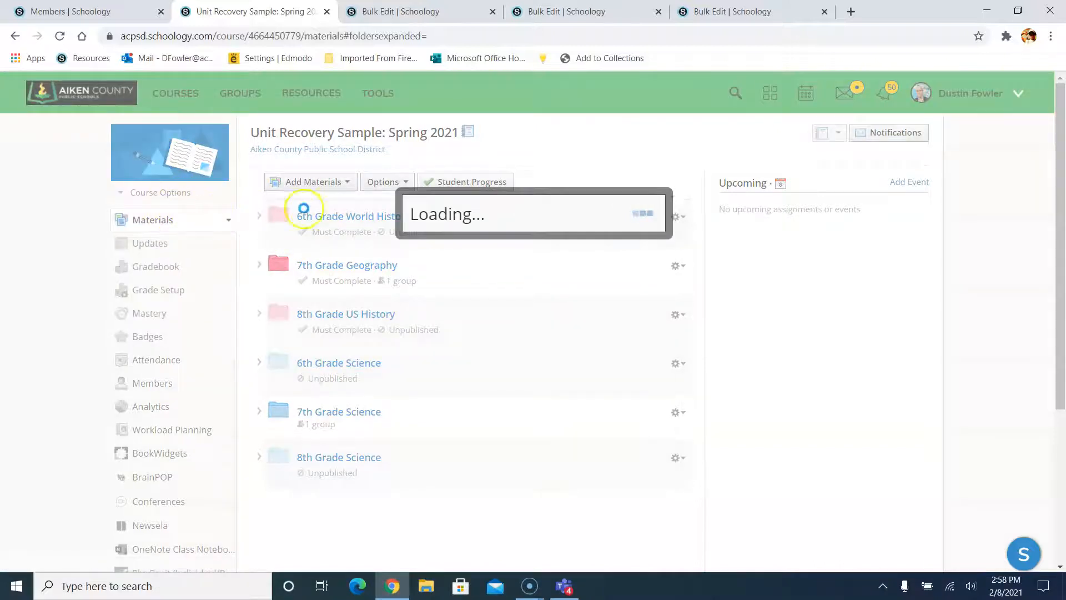
left_click(435, 210)
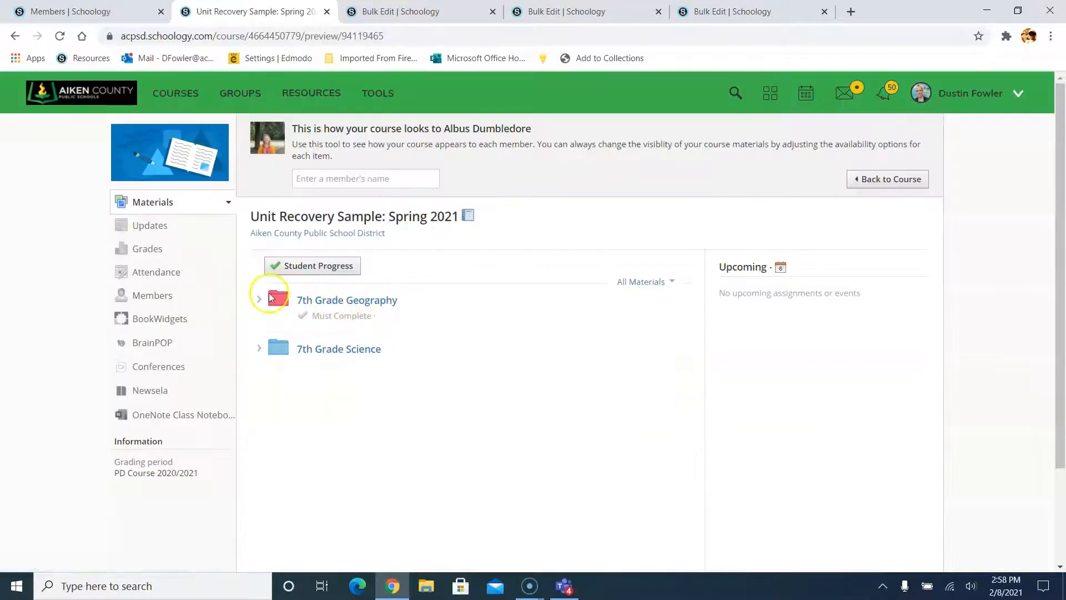
left_click(257, 297)
left_click(256, 412)
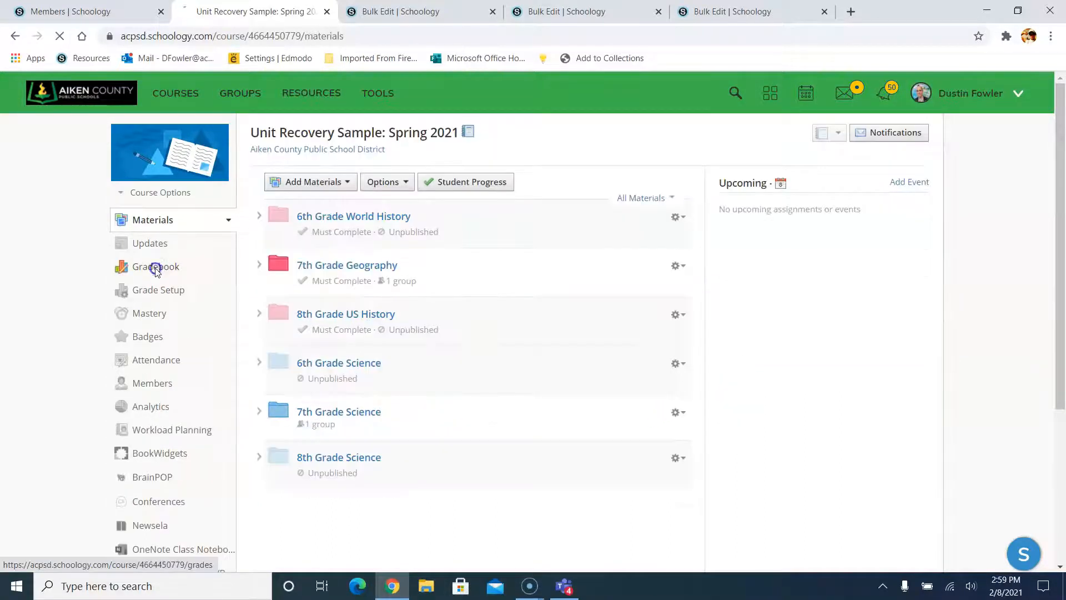
left_click(155, 267)
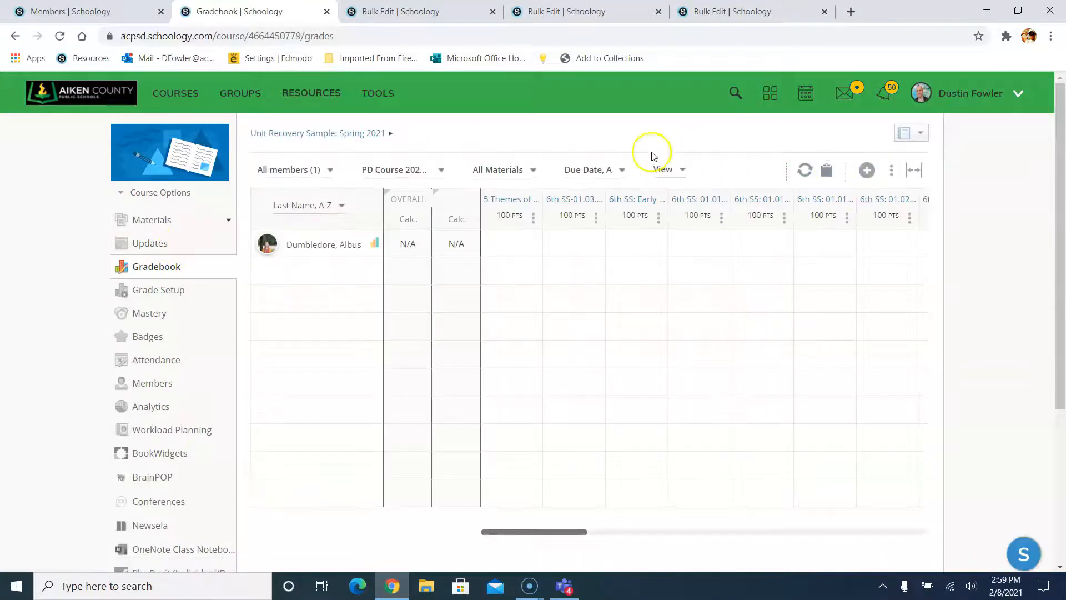
- Filter the gradebook's members and materials both to 7th Grade Science
left_click(295, 171)
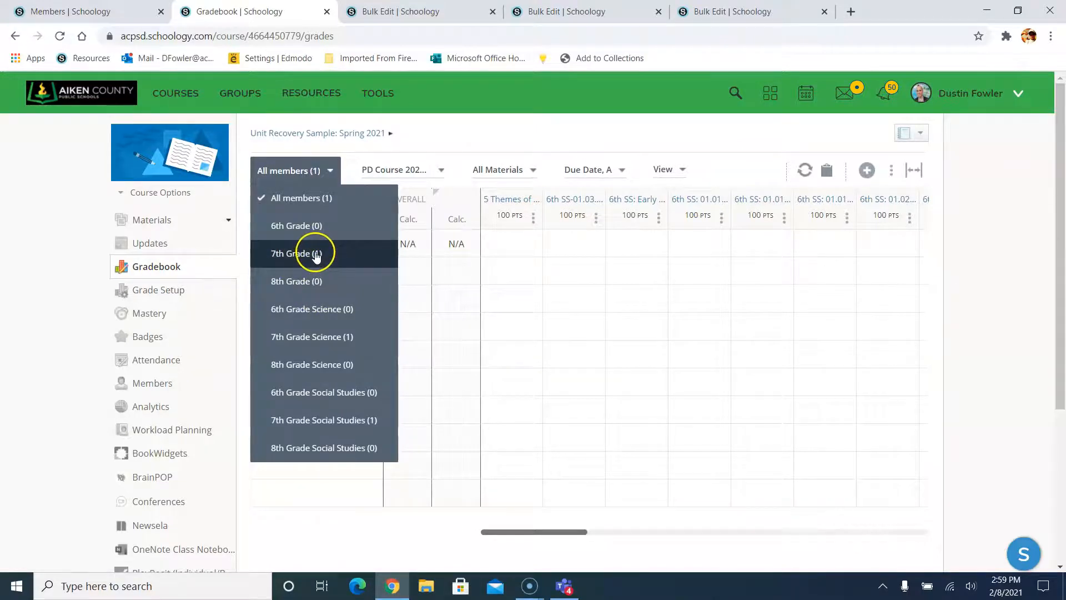
left_click(316, 336)
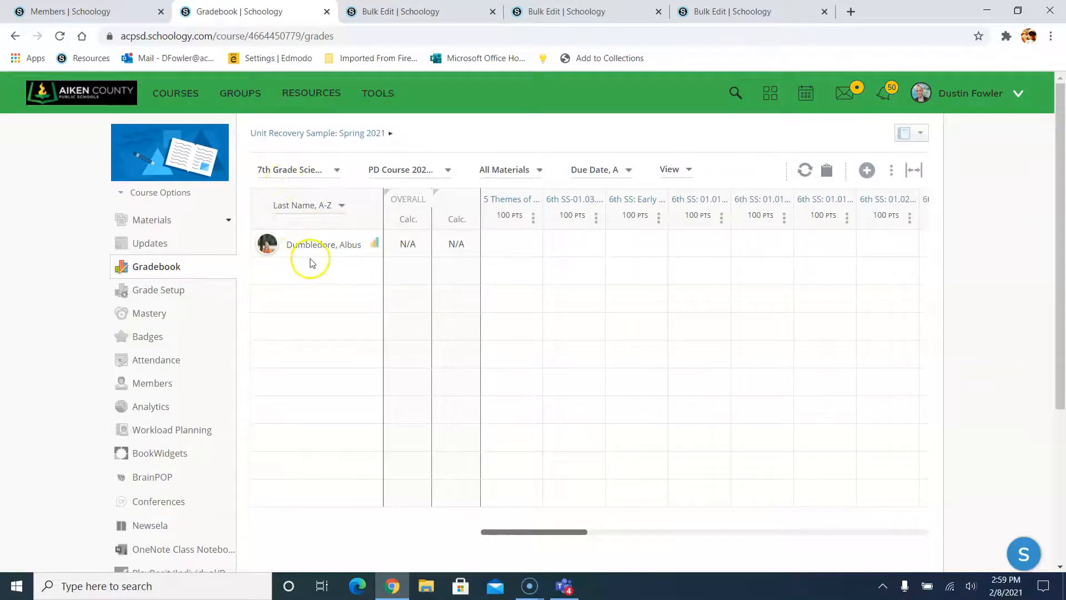
left_click(517, 176)
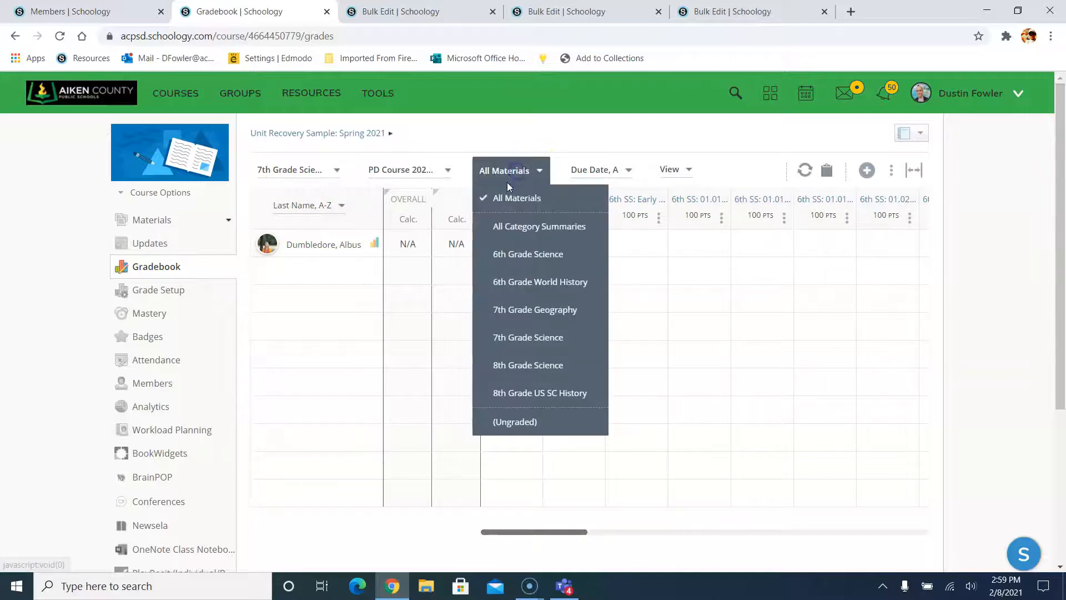
left_click(535, 341)
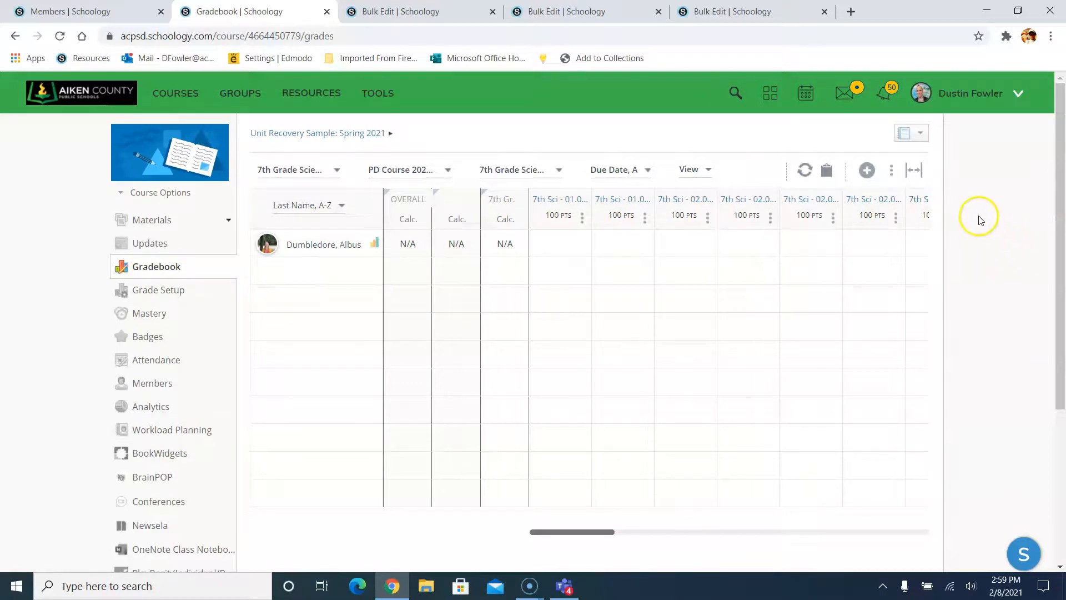
- Open the student's grade report and scroll through all the listed assignments
left_click(373, 244)
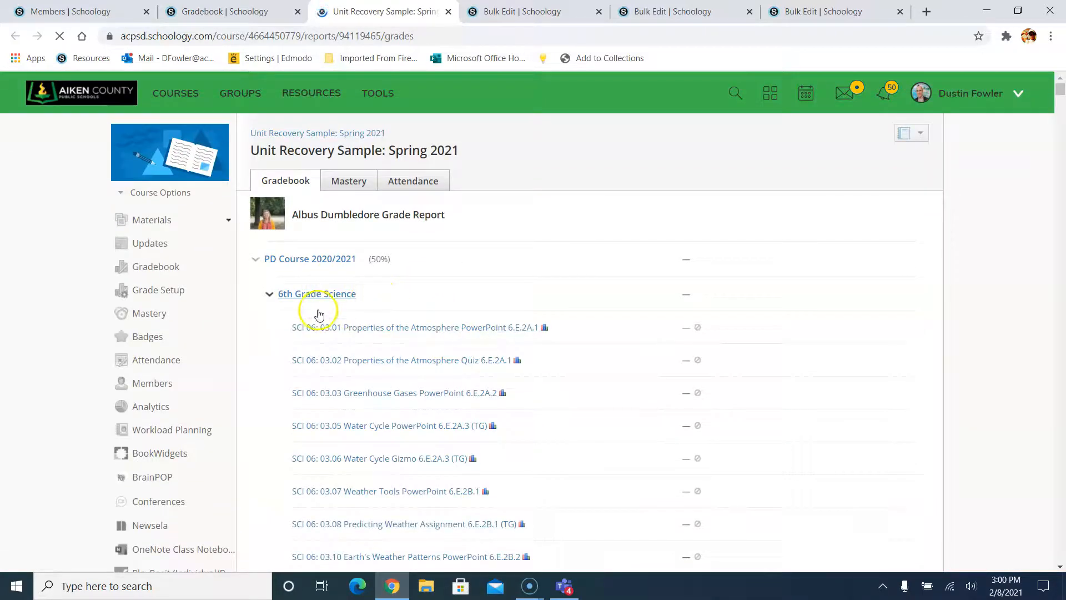
scroll(316, 305, "down", 2)
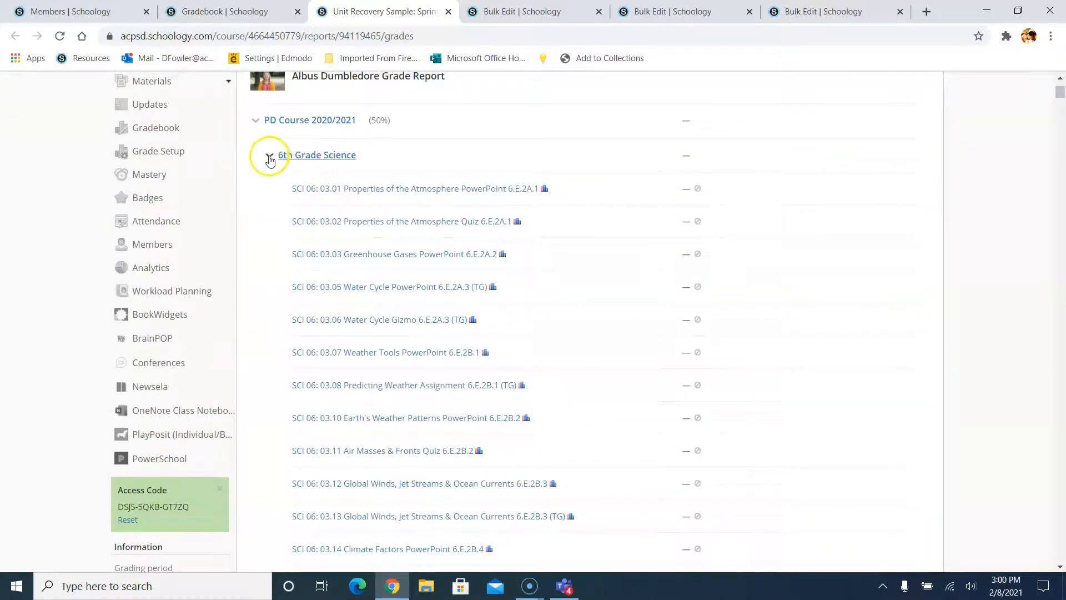
scroll(540, 224, "down", 1)
scroll(540, 225, "down", 8)
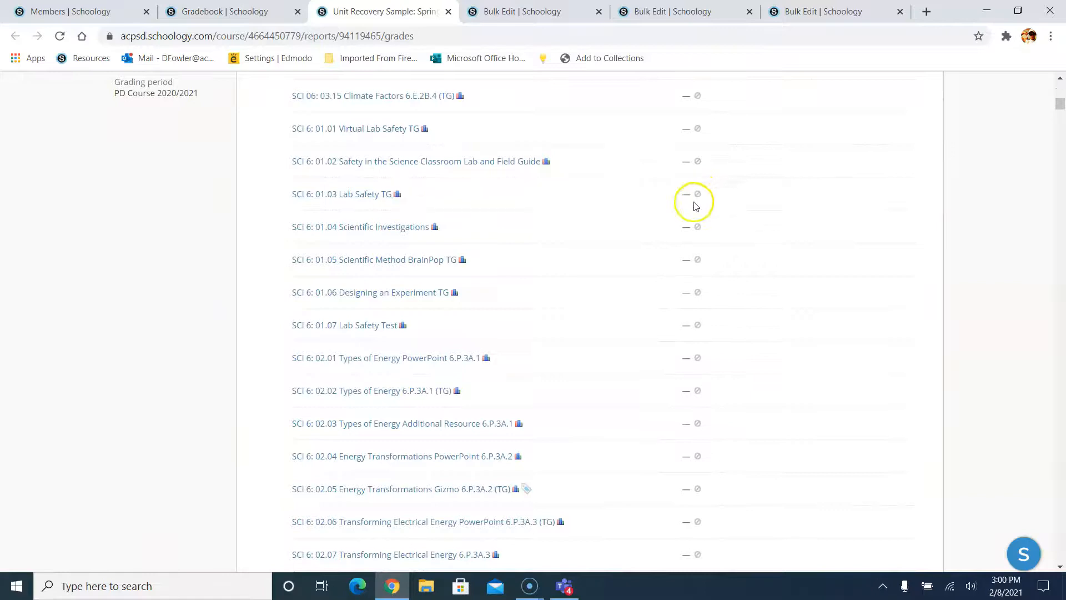
scroll(621, 267, "down", 14)
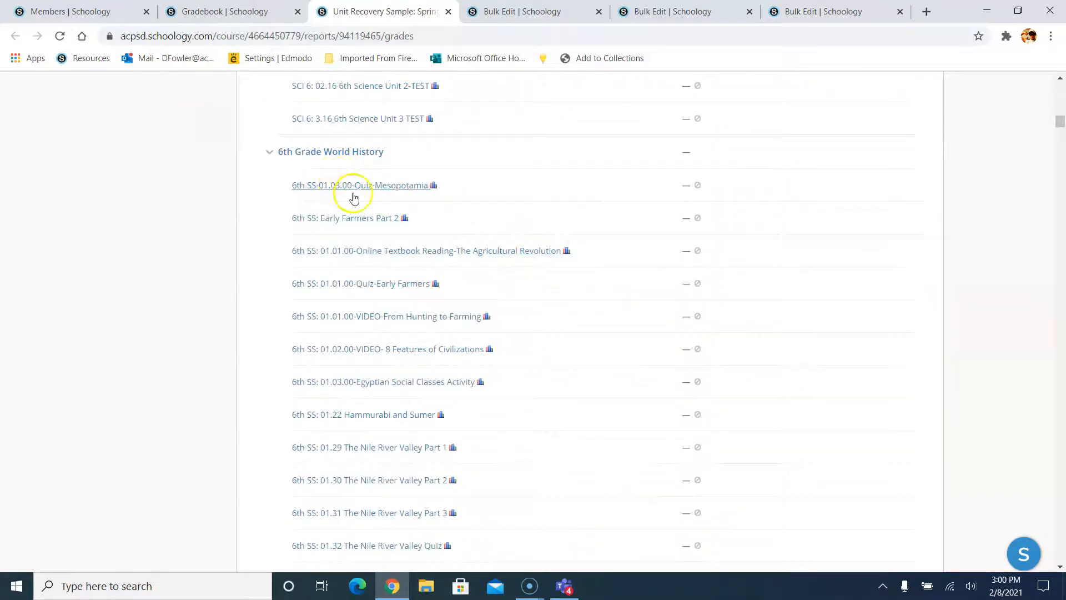
scroll(352, 200, "down", 20)
scroll(357, 221, "down", 10)
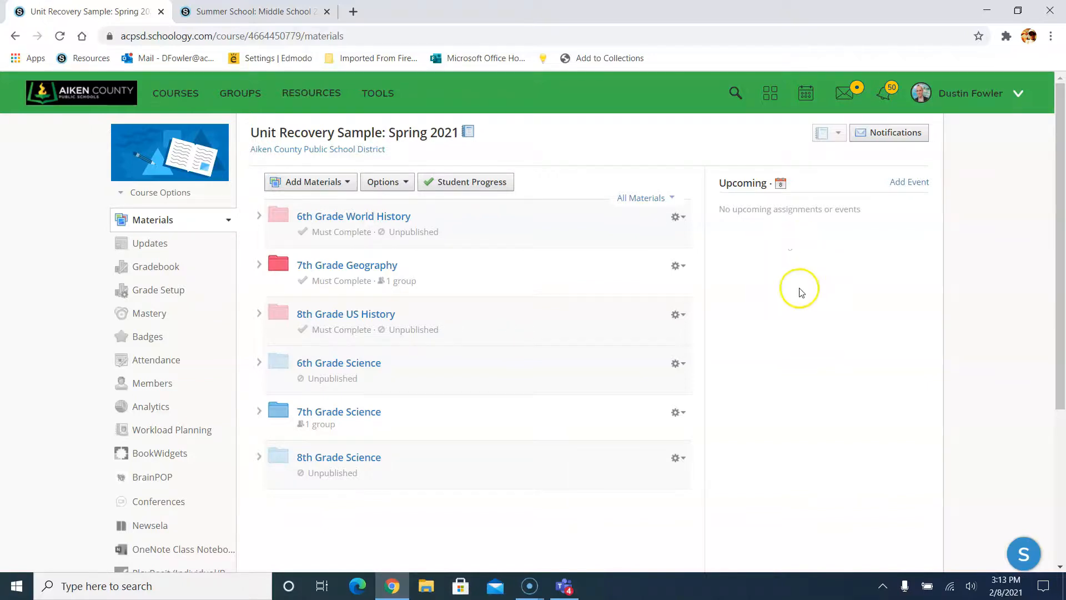
- Start a new page and paste the instructor profile template into its body
left_click(489, 200)
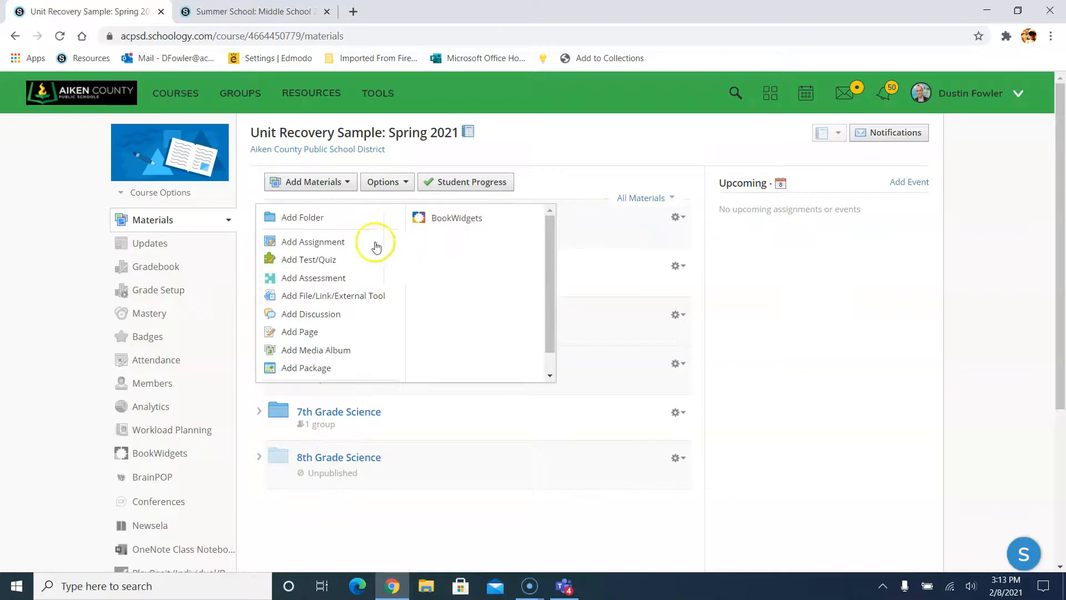
left_click(298, 332)
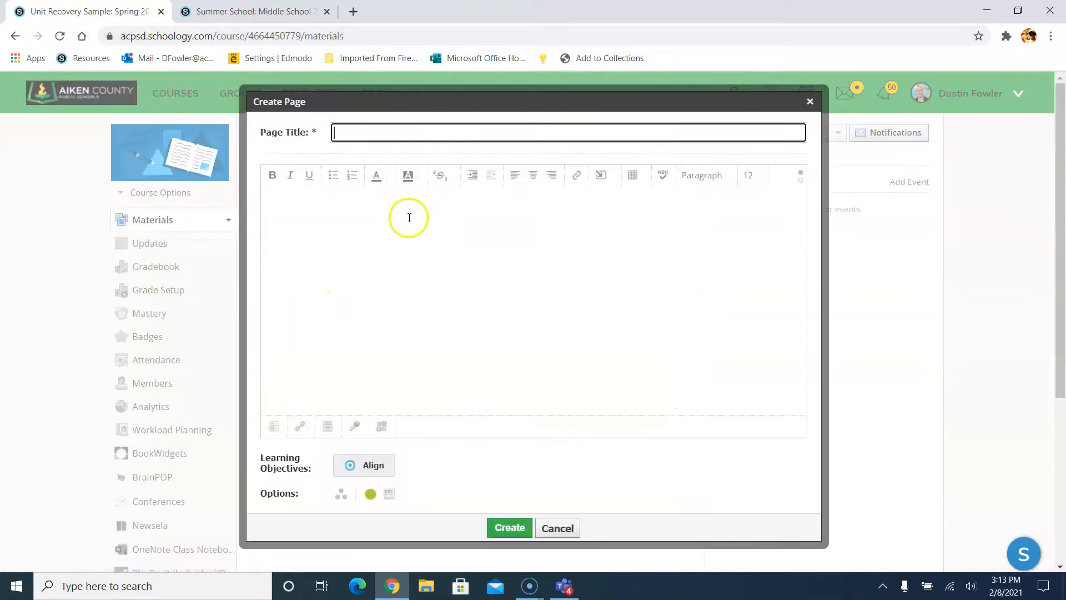
left_click(384, 230)
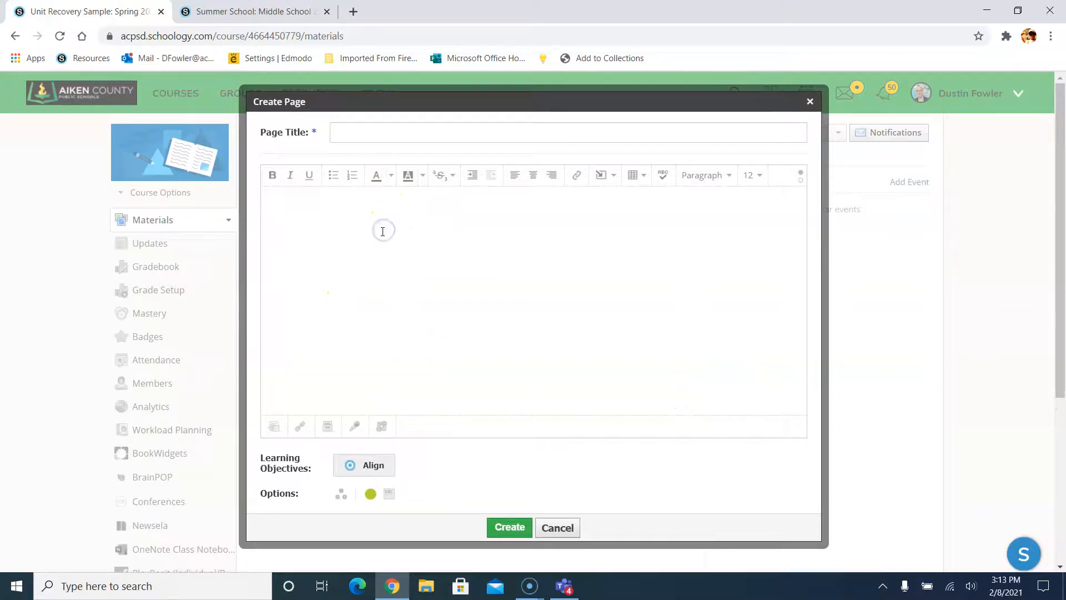
key("ctrl+v")
scroll(407, 229, "up", 10)
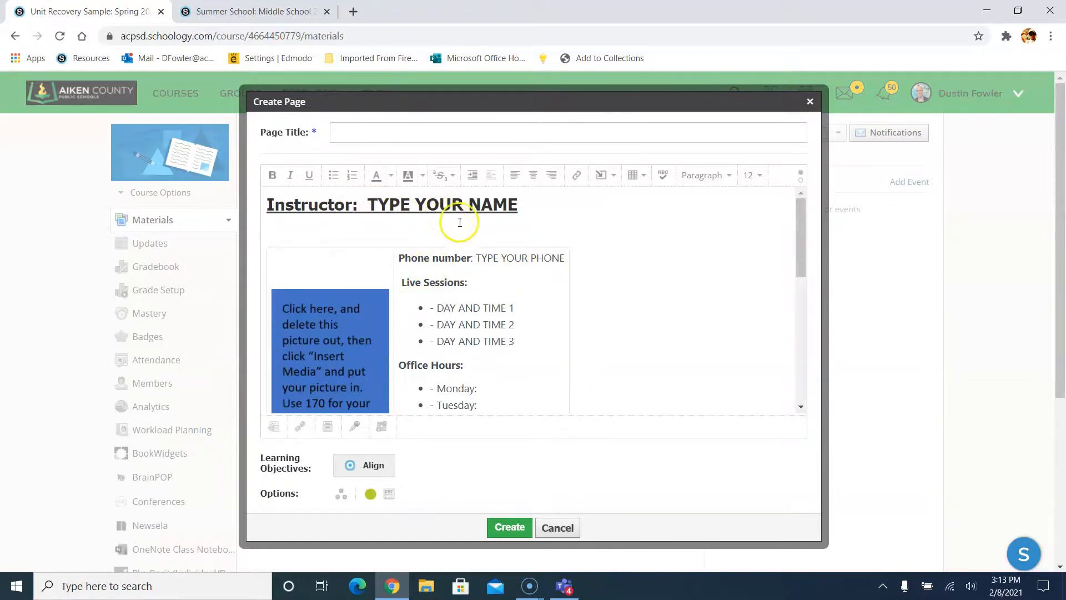
scroll(482, 268, "down", 1)
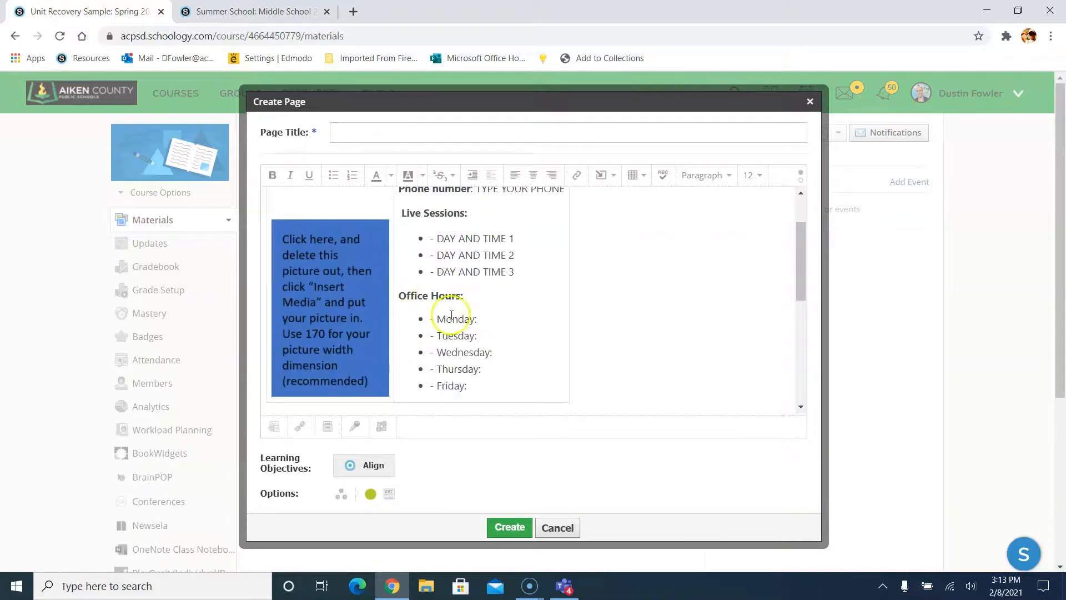
scroll(478, 305, "down", 3)
scroll(388, 270, "up", 1)
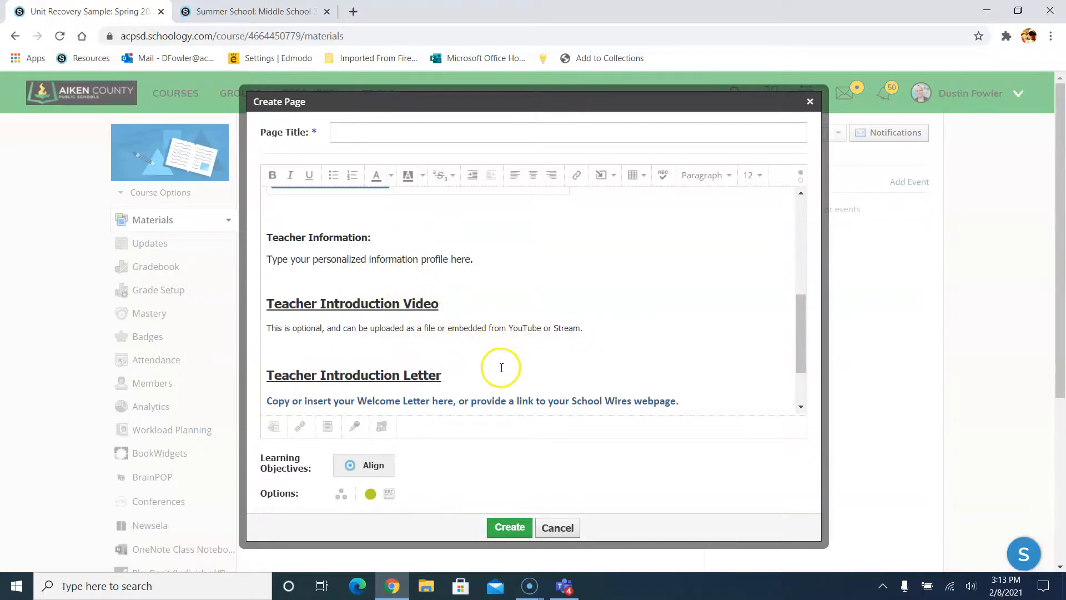
scroll(526, 347, "up", 5)
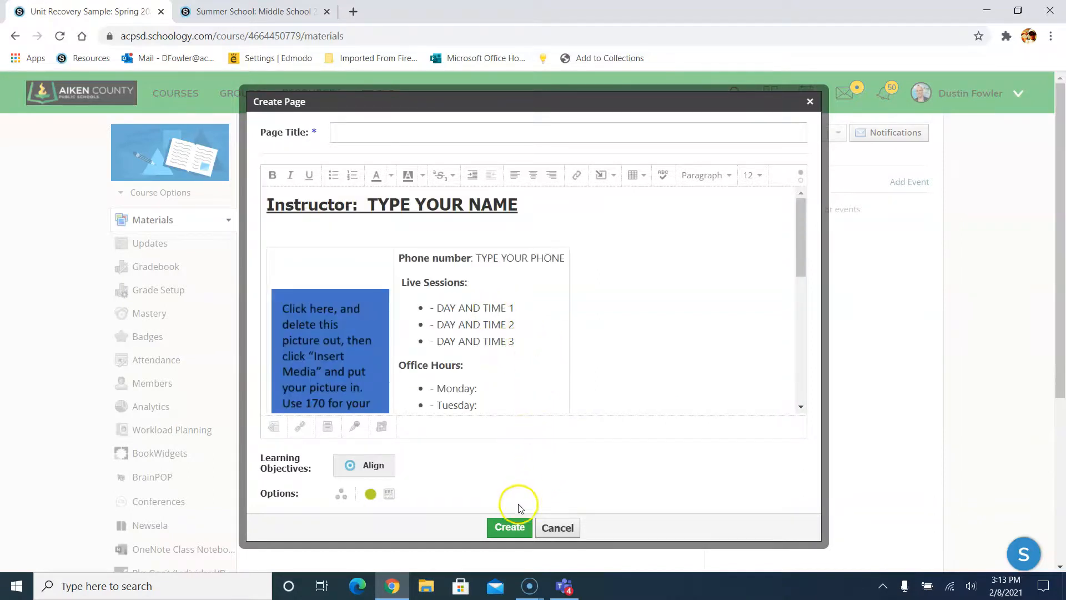
- Title the page 'Meet the Teacher!' and create it
left_click(510, 527)
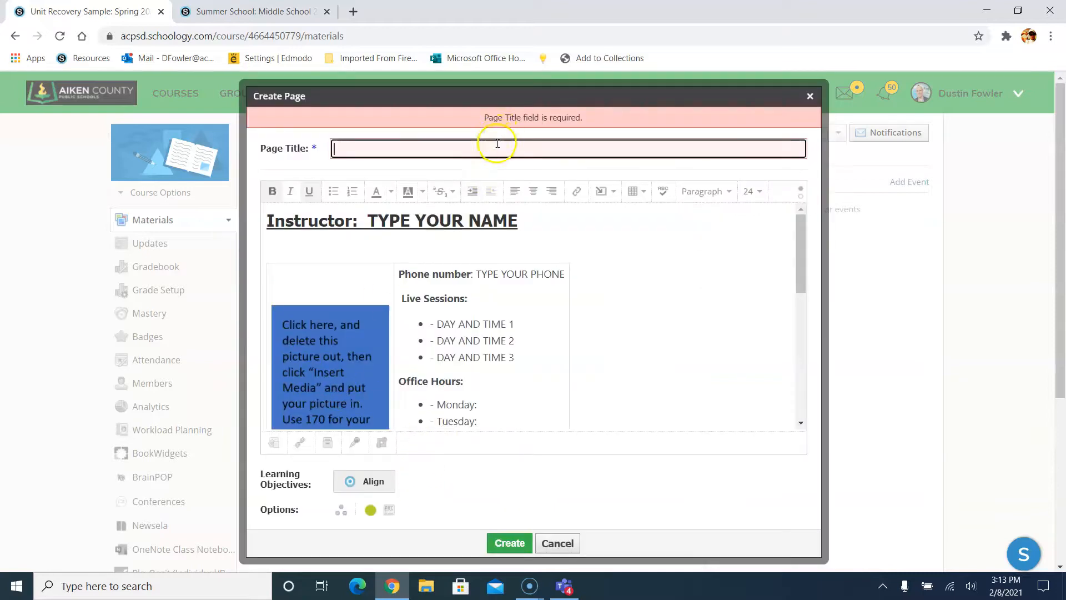
left_click(497, 147)
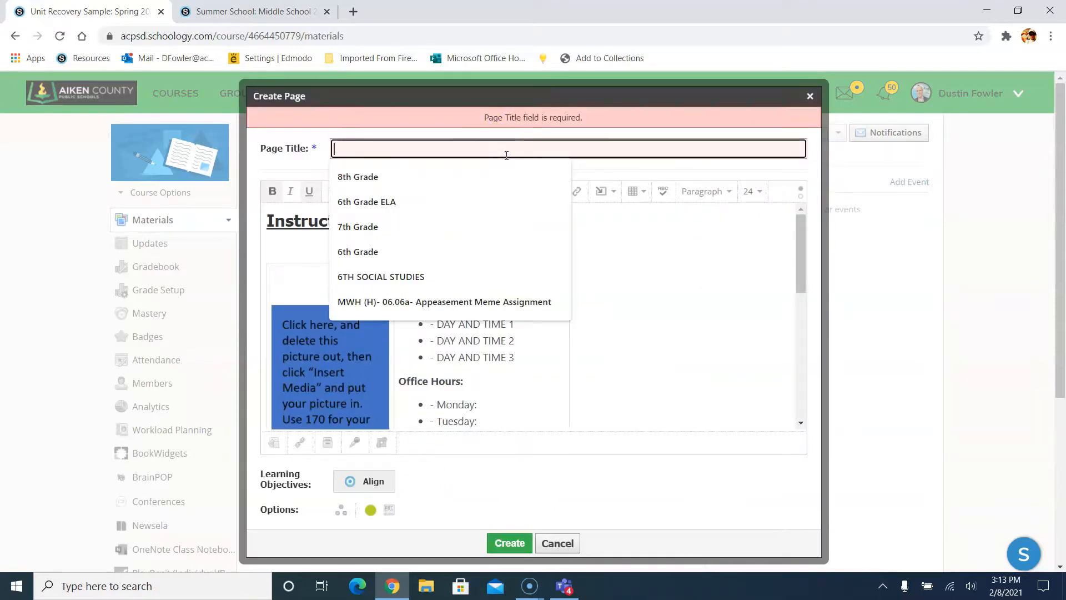
type("Meet the Teacher!")
left_click(509, 542)
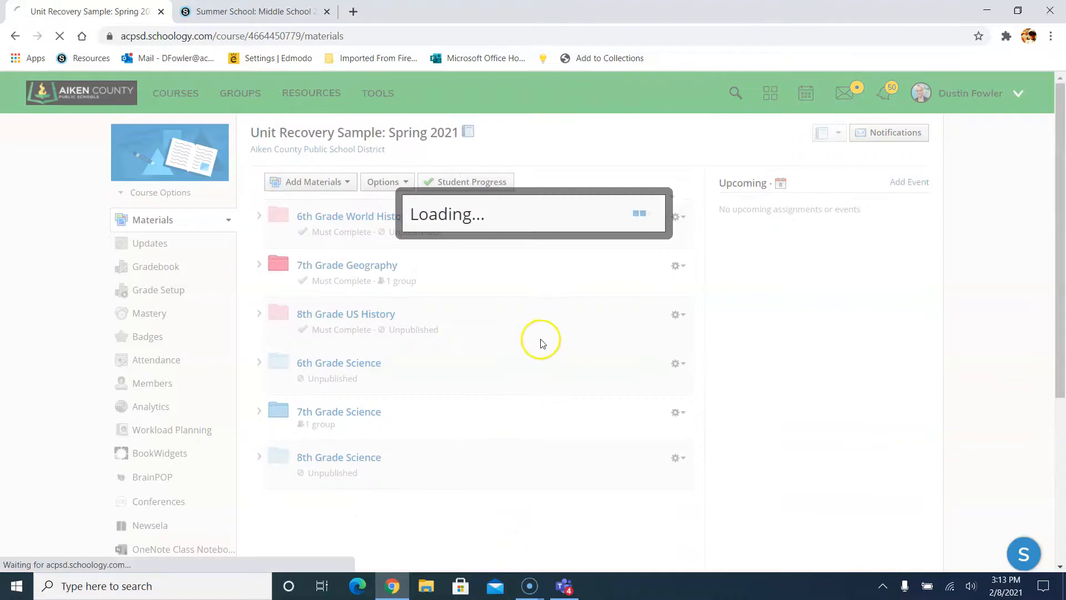